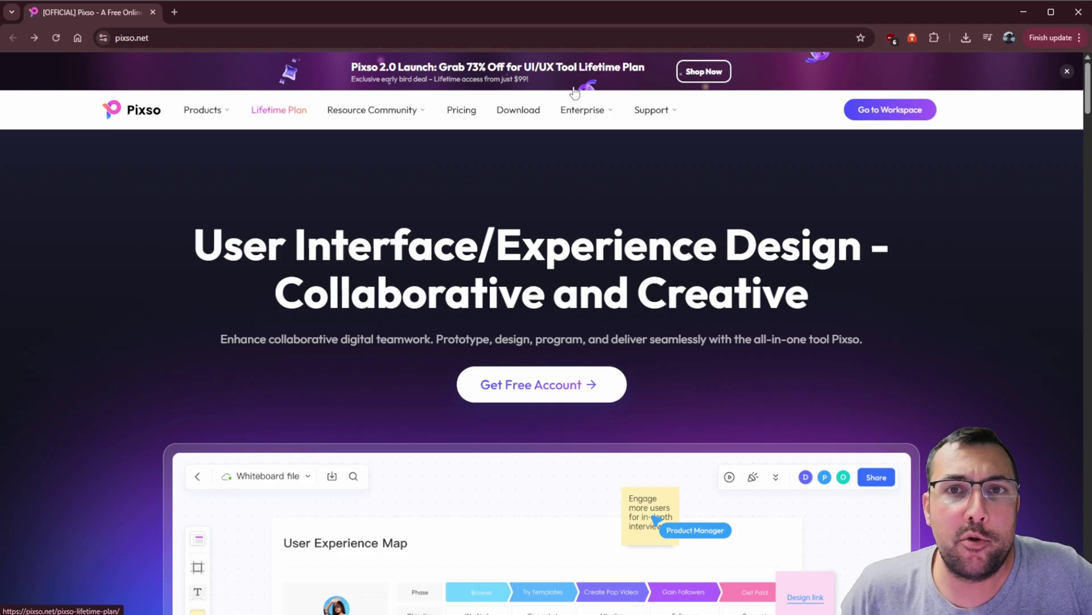
# Step: Go to the workspace and open the recent Wallet (Community) design file
pyautogui.moveTo(560, 99)
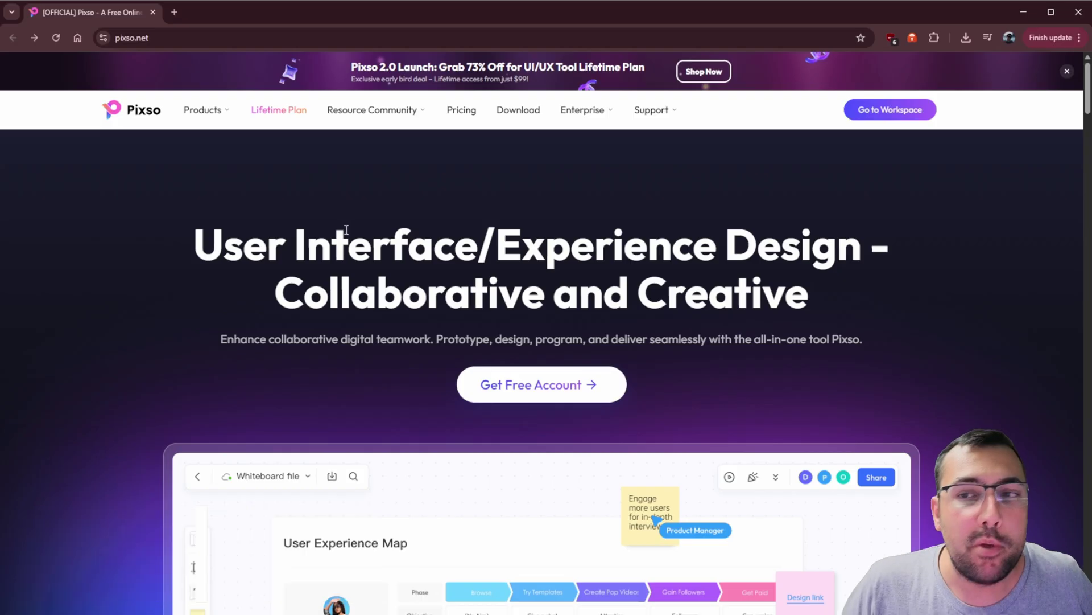
pyautogui.click(895, 109)
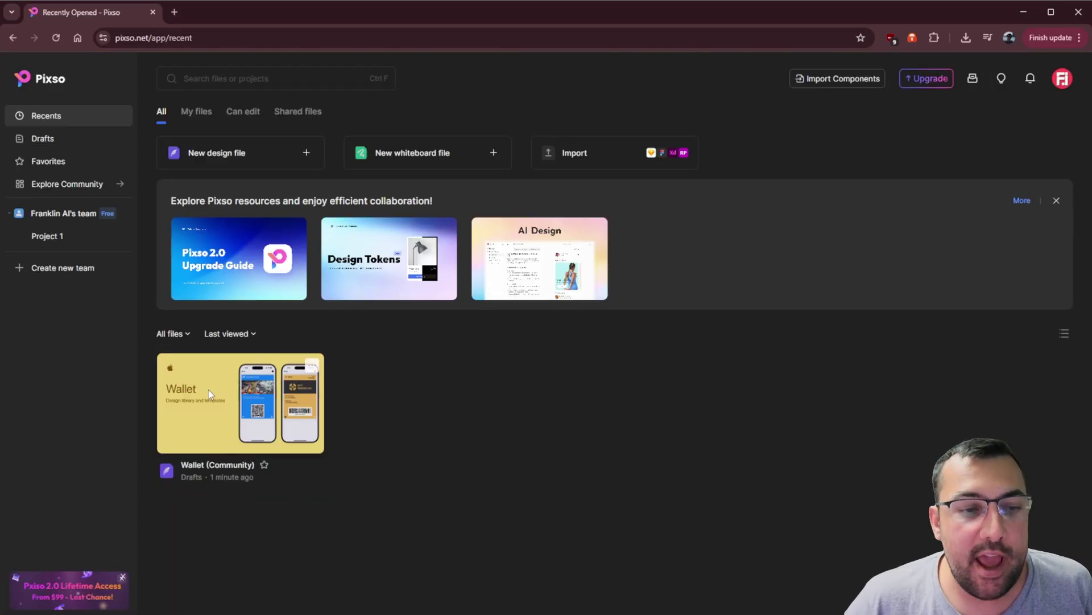
pyautogui.click(313, 367)
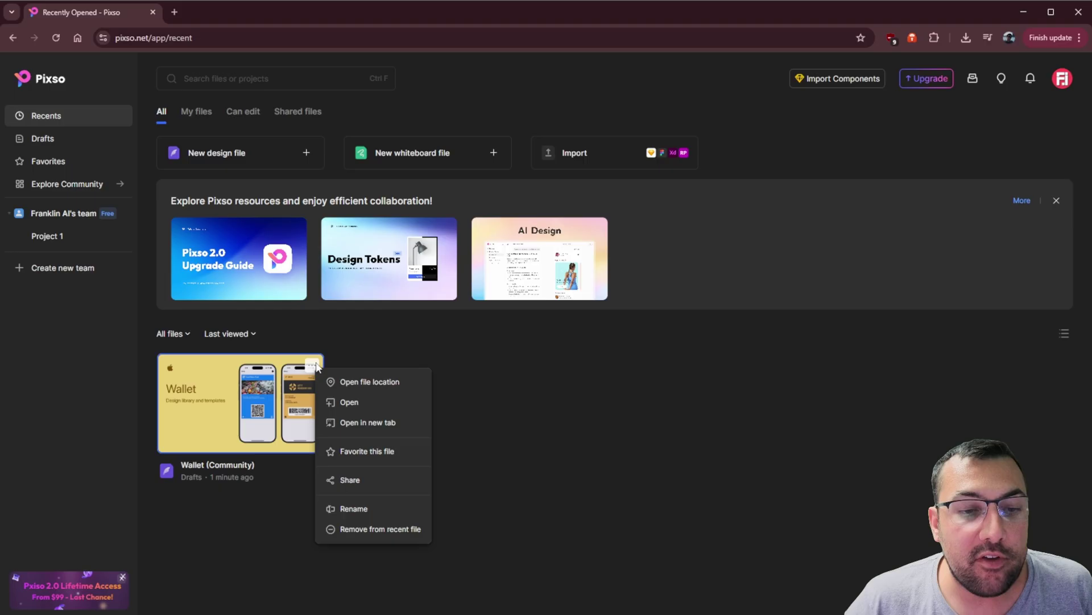
pyautogui.click(342, 401)
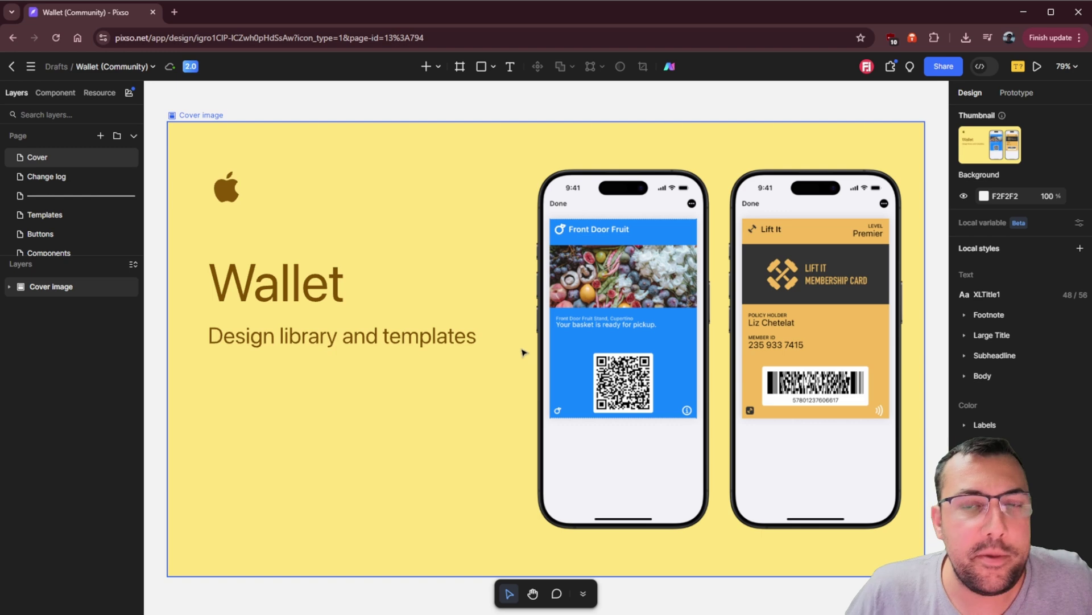
# Step: View the version history of the Wallet (Community) file and return to editing
pyautogui.doubleClick(151, 68)
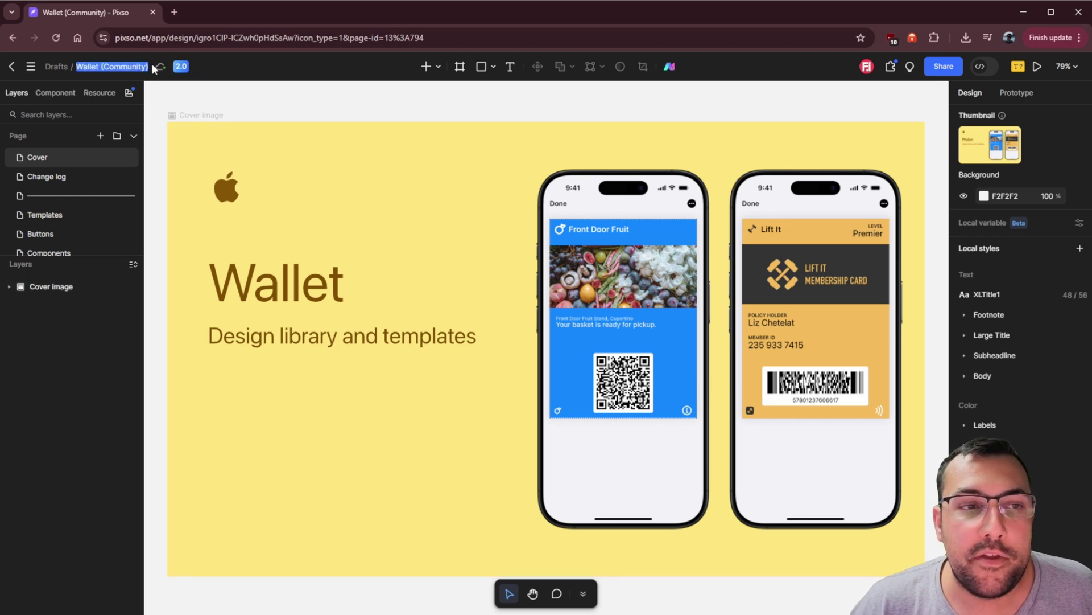
pyautogui.press('Escape')
pyautogui.click(152, 67)
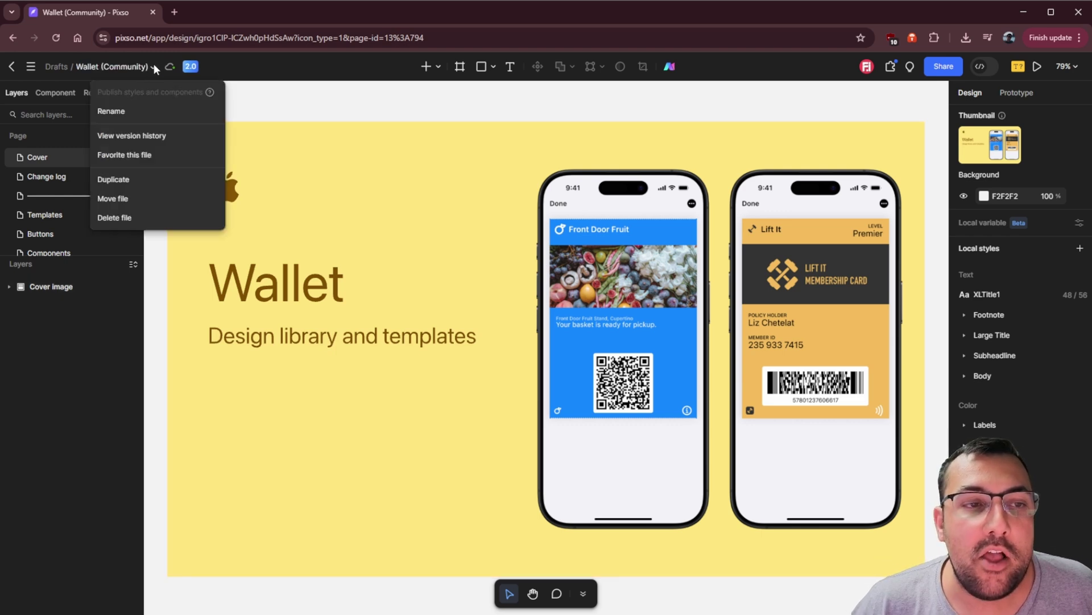
pyautogui.click(149, 137)
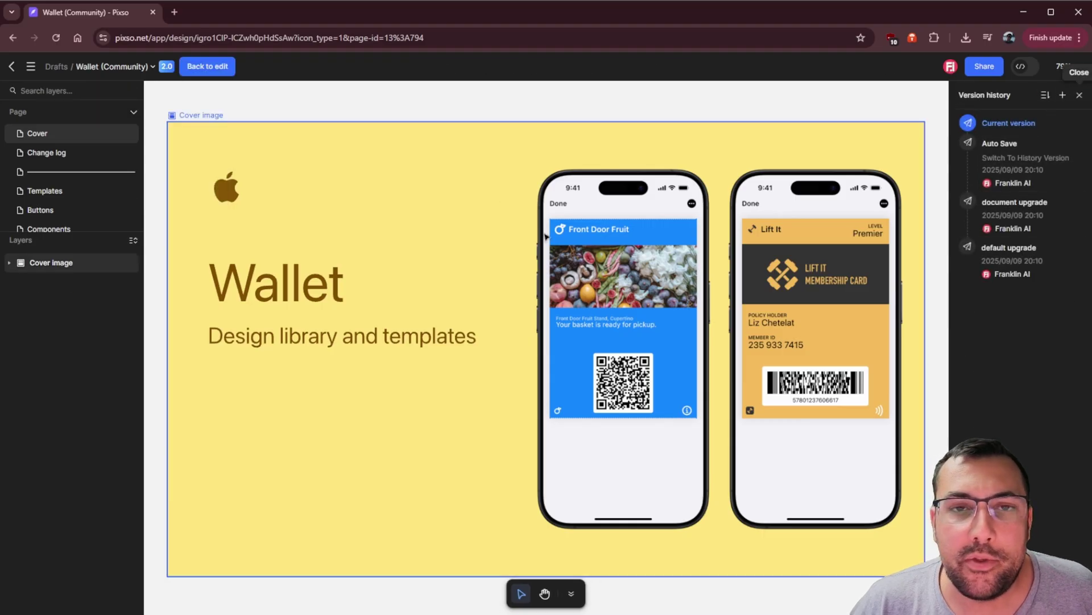
pyautogui.click(1082, 102)
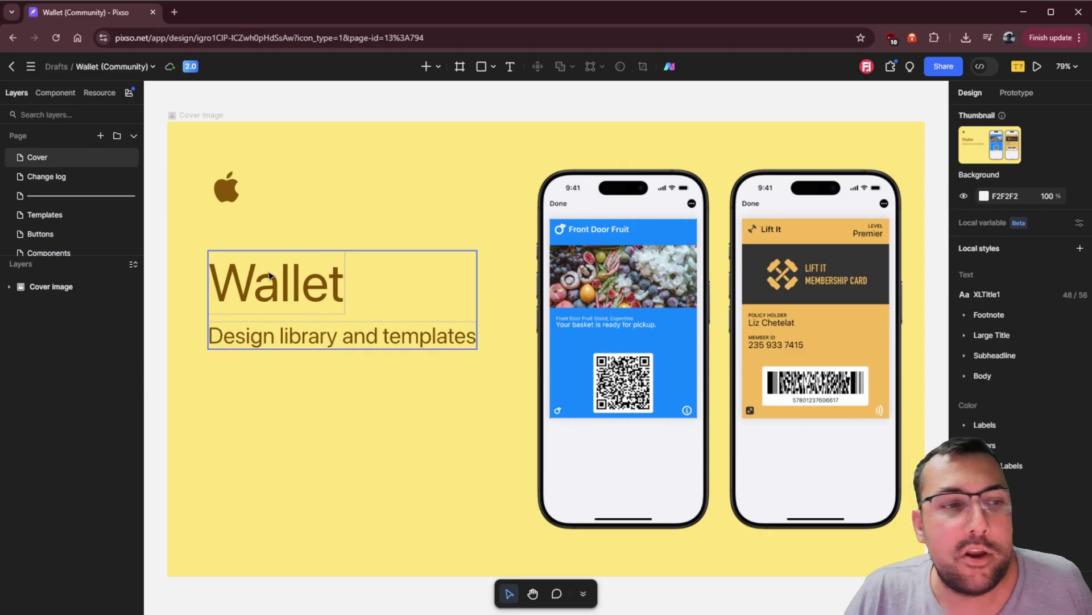
# Step: Look through the Change log, Templates and Buttons pages of the Wallet file
pyautogui.click(61, 177)
pyautogui.click(74, 220)
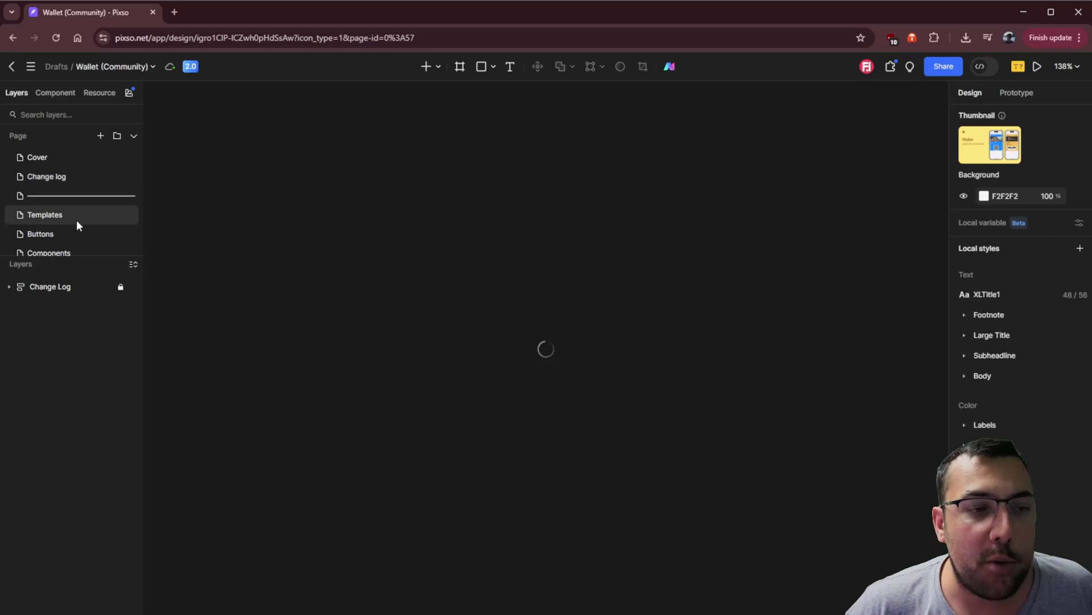
pyautogui.scroll(-2, 80, 224)
pyautogui.click(70, 184)
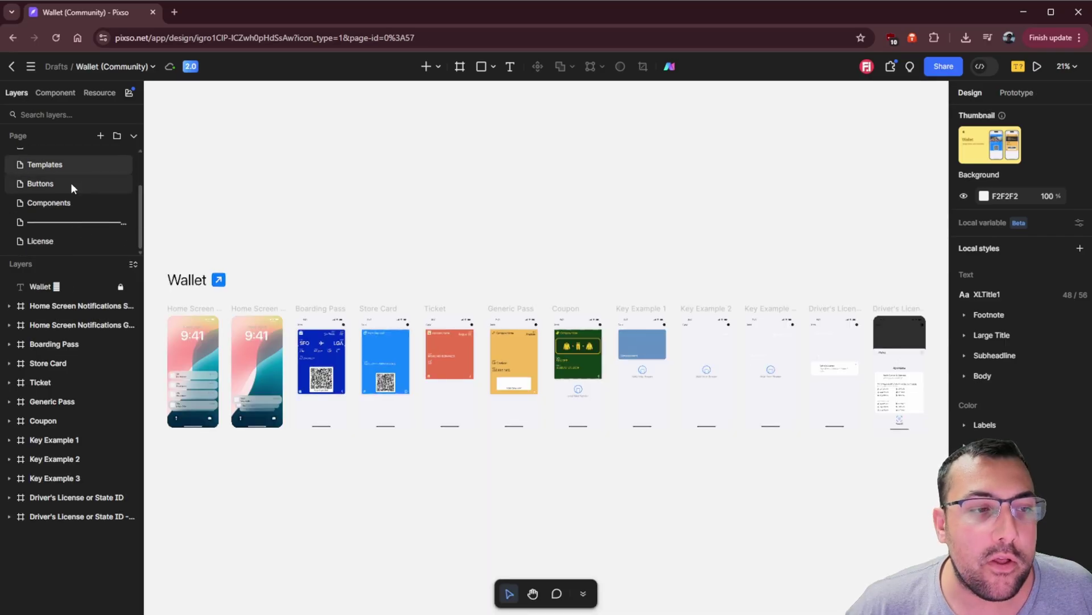
pyautogui.scroll(-1, 373, 296)
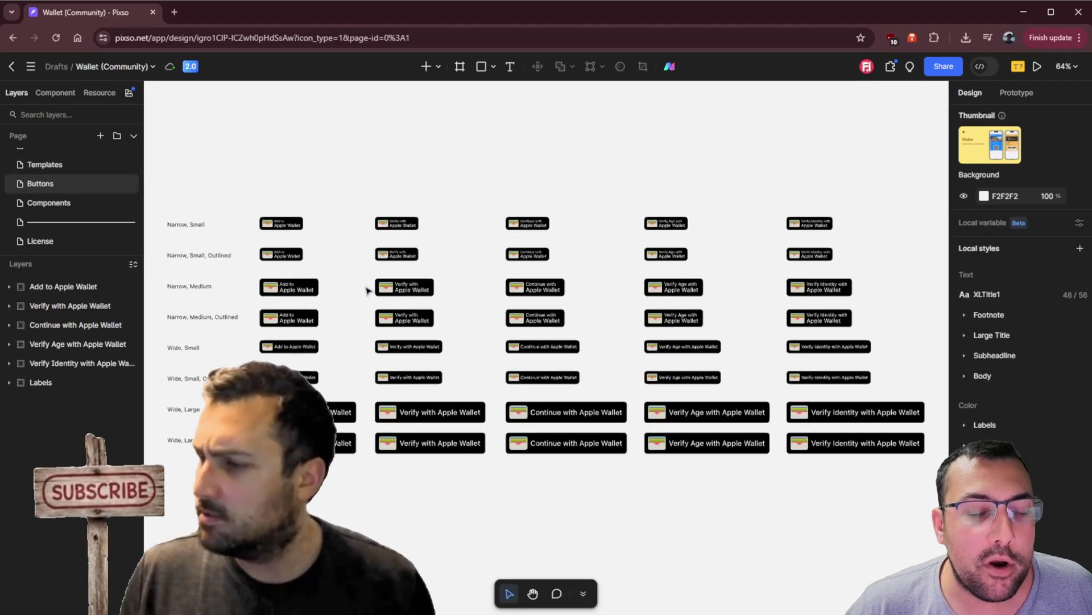
pyautogui.scroll(2, 72, 191)
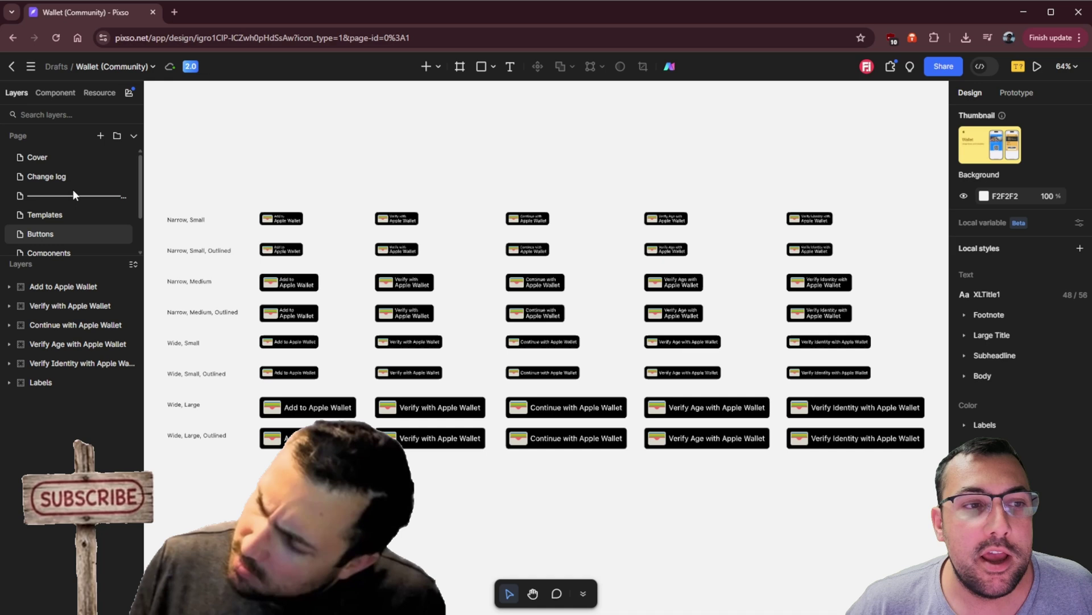
# Step: On the Cover page, expand the Cover image and Text layers and inspect the Wallet, subtitle and Background layers
pyautogui.click(54, 157)
pyautogui.click(9, 286)
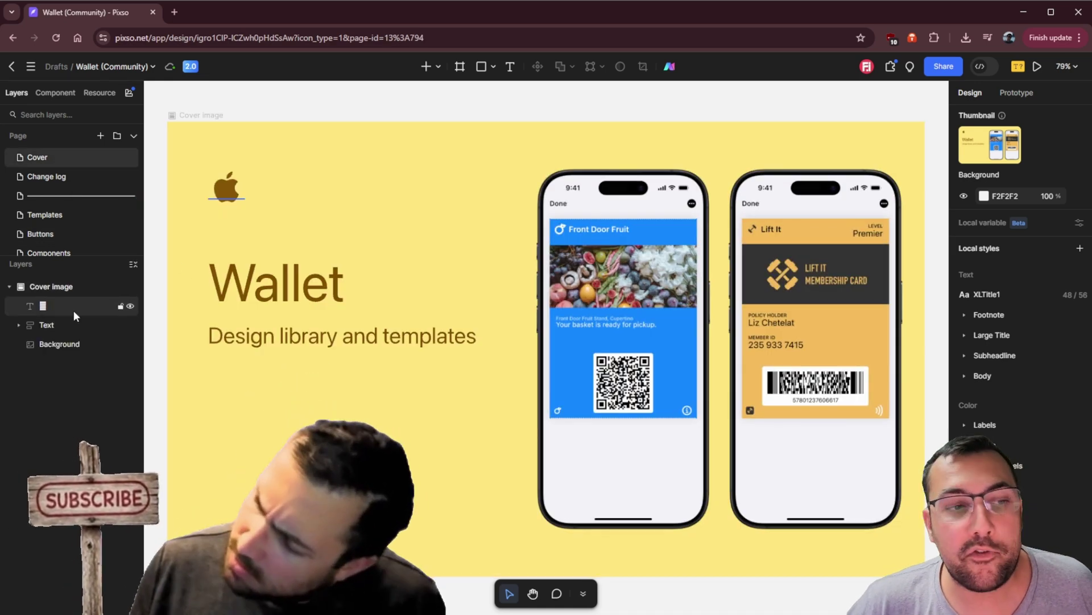
pyautogui.click(18, 324)
pyautogui.click(73, 344)
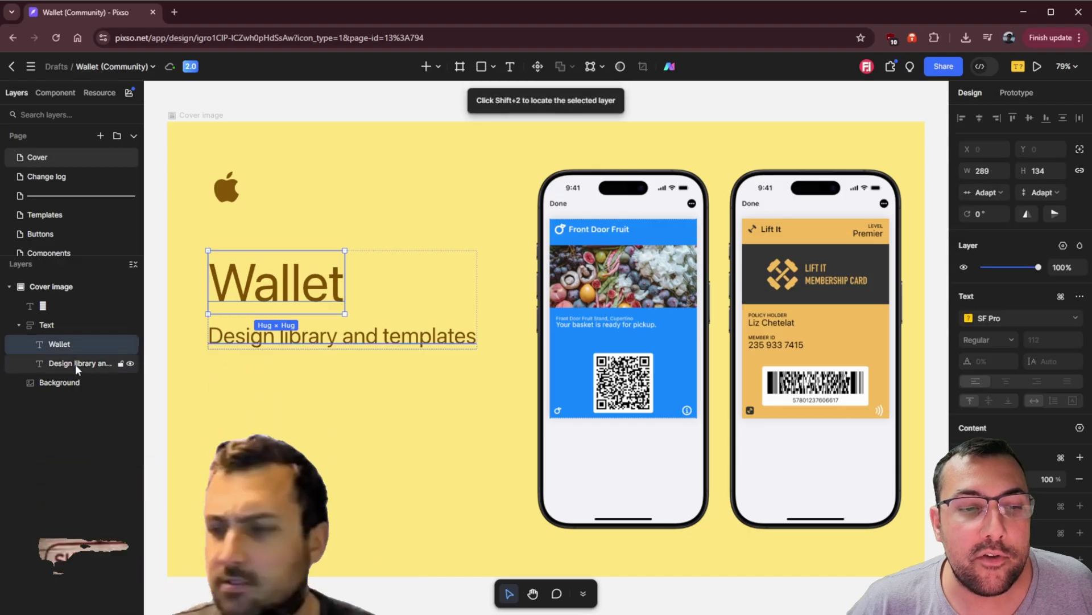
pyautogui.click(76, 365)
pyautogui.click(69, 391)
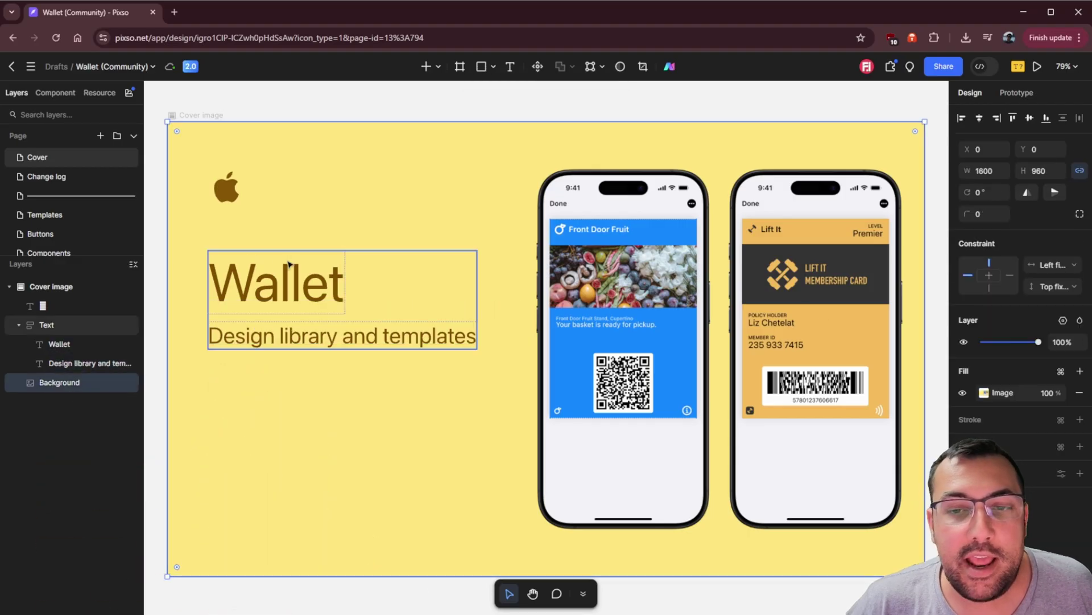
# Step: Add an outside shadow effect to the Text container holding the Wallet title and subtitle on the cover
pyautogui.click(432, 301)
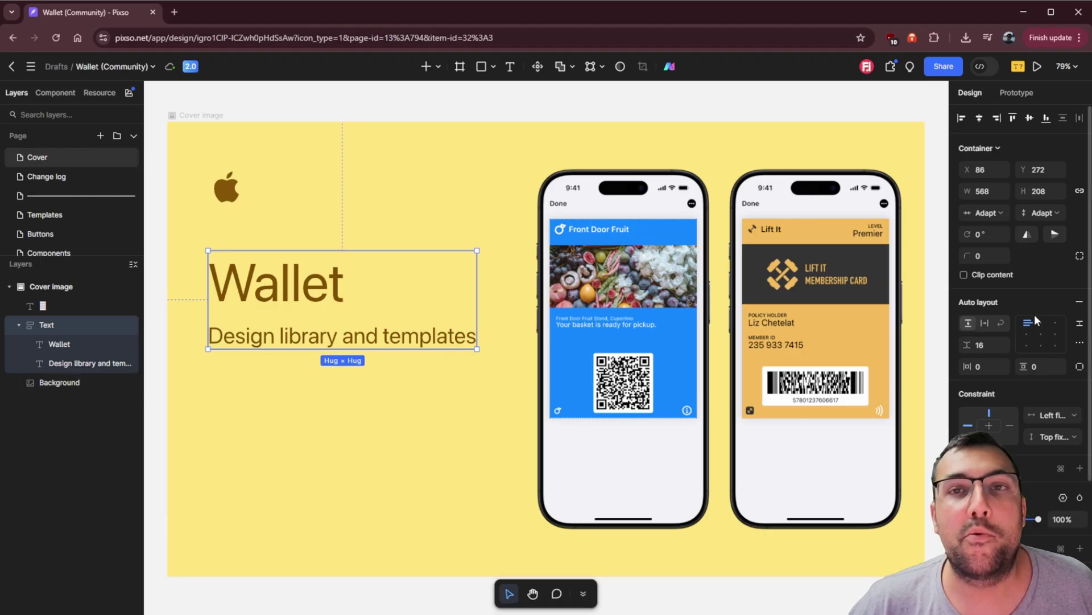
pyautogui.scroll(-4, 1035, 314)
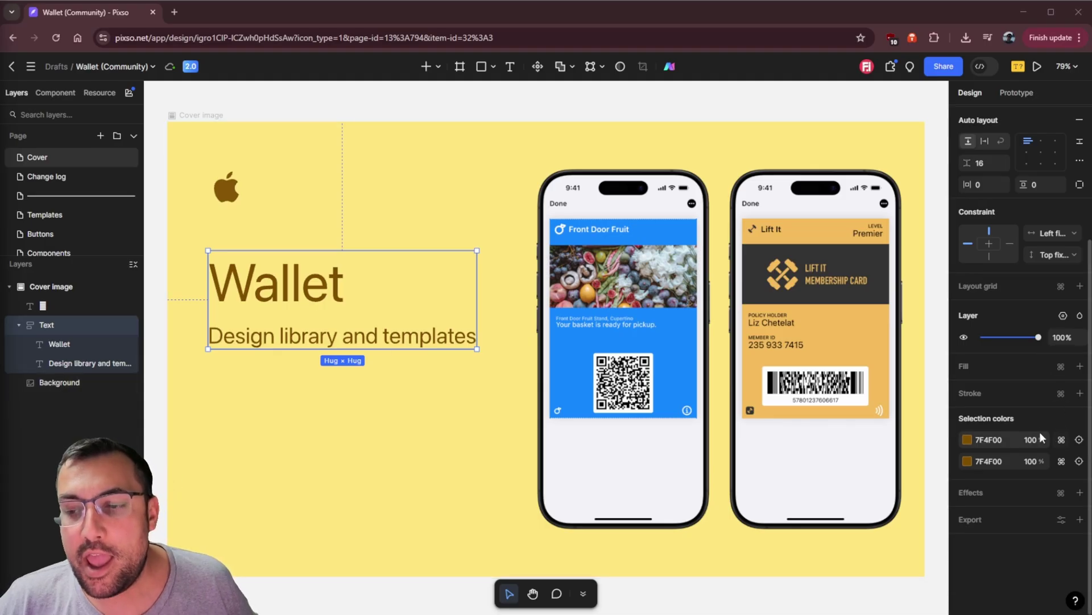
pyautogui.click(1080, 492)
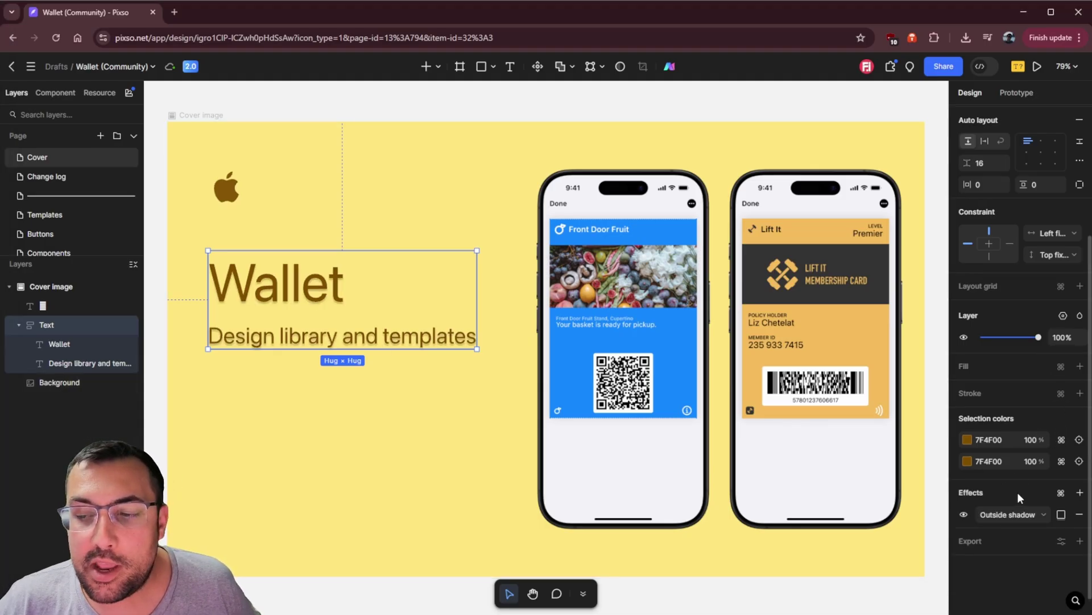
pyautogui.scroll(1, 1051, 513)
pyautogui.scroll(-2, 1050, 512)
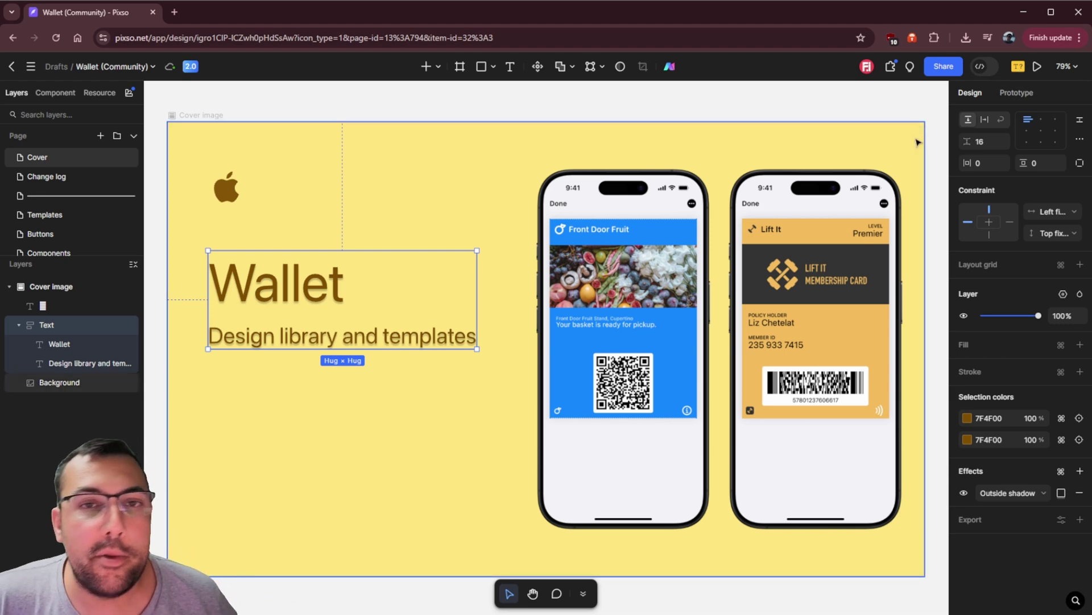
pyautogui.click(840, 113)
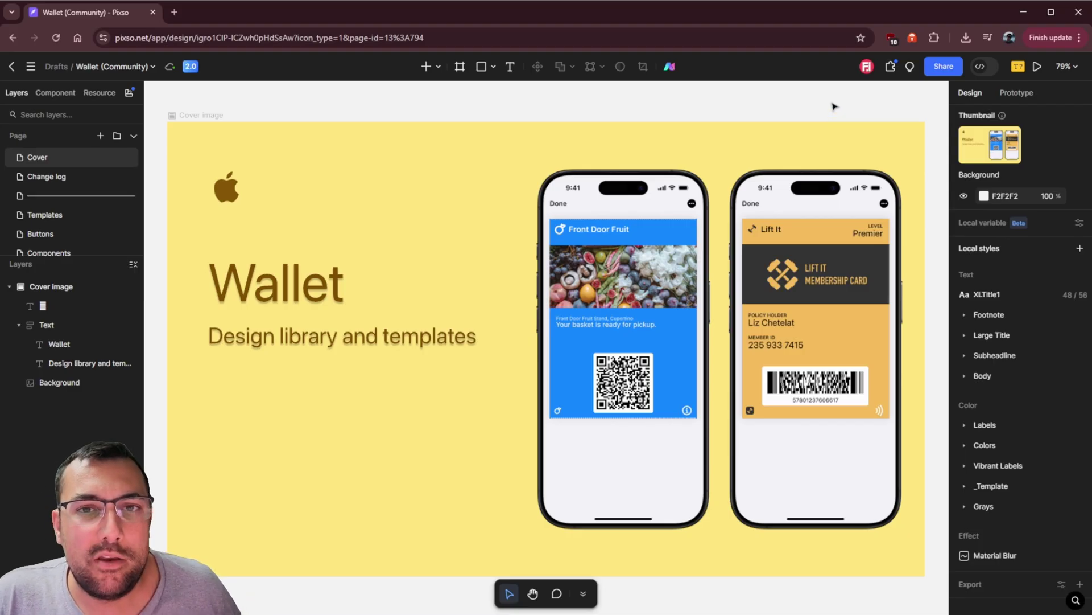
# Step: Switch to Dev view and set the development language to Compose with dp/sp as the unit
pyautogui.click(986, 66)
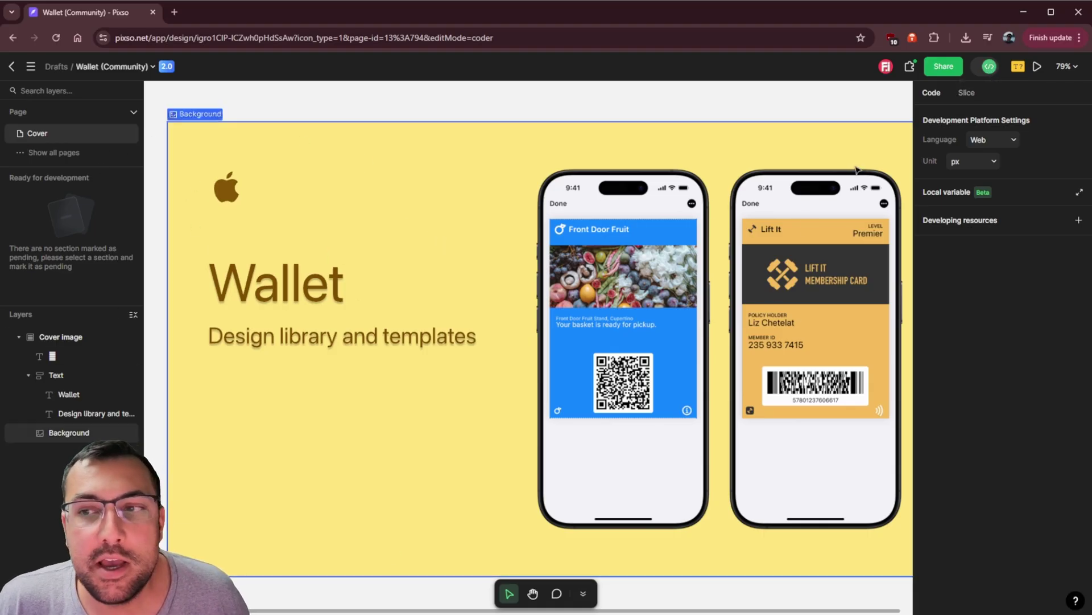
pyautogui.click(999, 139)
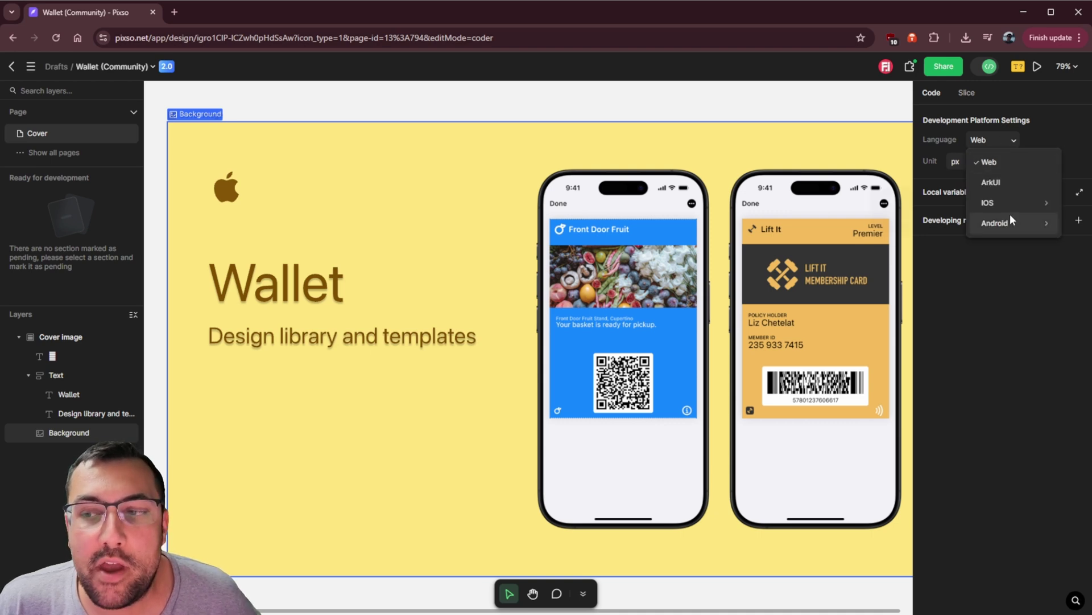
pyautogui.moveTo(1008, 216)
pyautogui.click(932, 220)
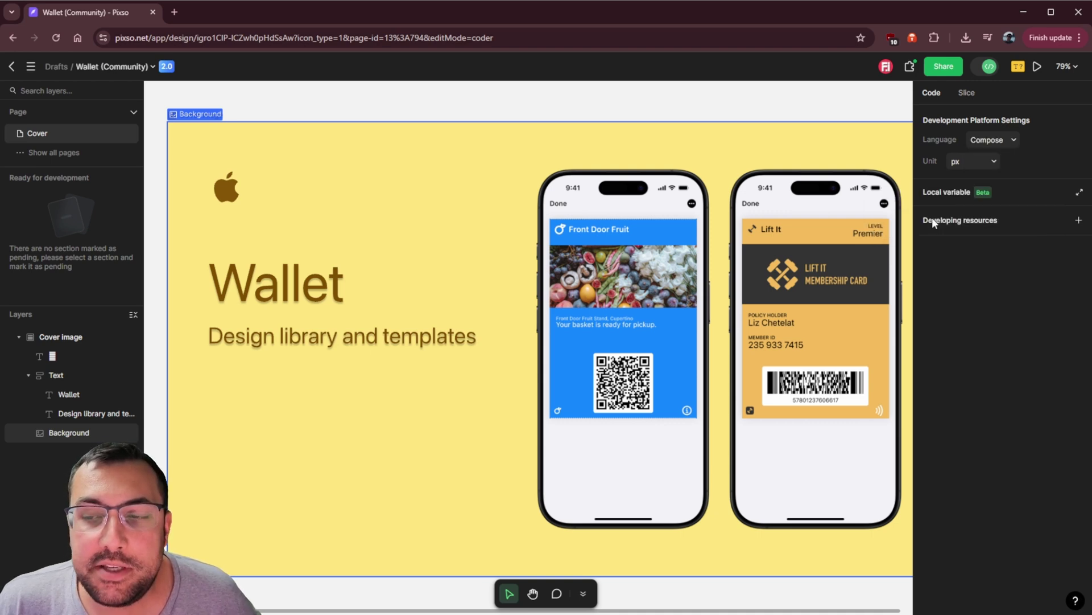
pyautogui.click(990, 162)
pyautogui.click(993, 209)
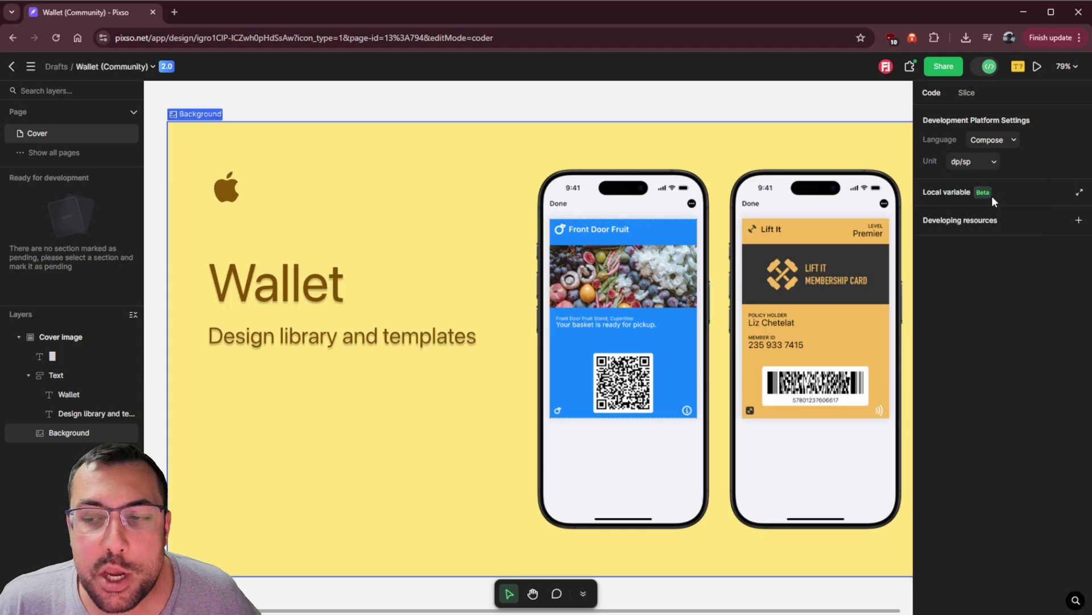
# Step: Set the development unit back to px and the language back to Web, leaving nothing selected on the canvas
pyautogui.click(988, 161)
pyautogui.click(989, 176)
pyautogui.click(993, 140)
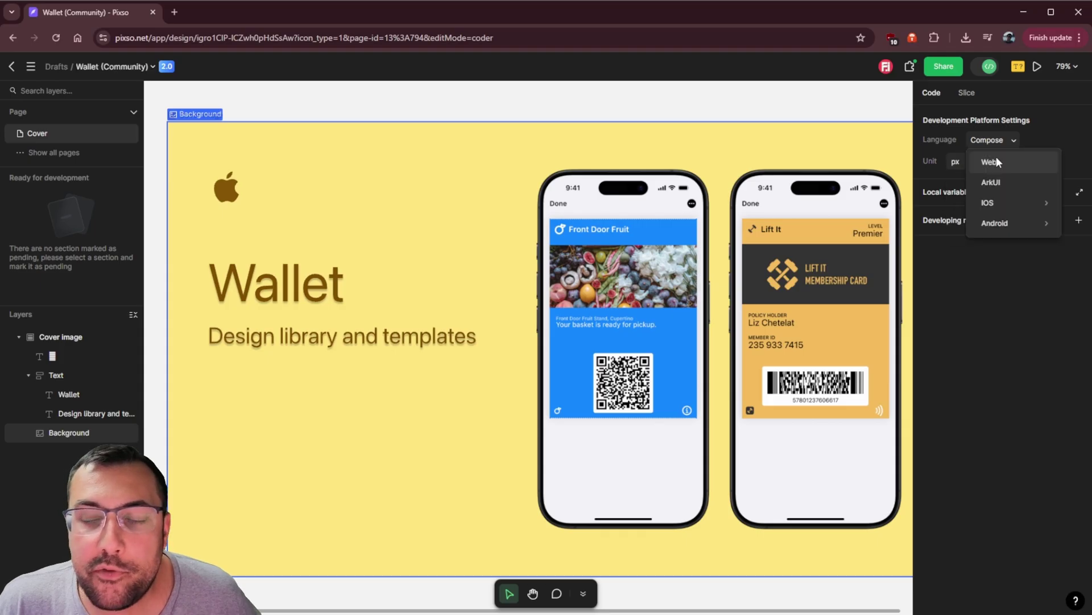
pyautogui.click(995, 156)
pyautogui.click(439, 278)
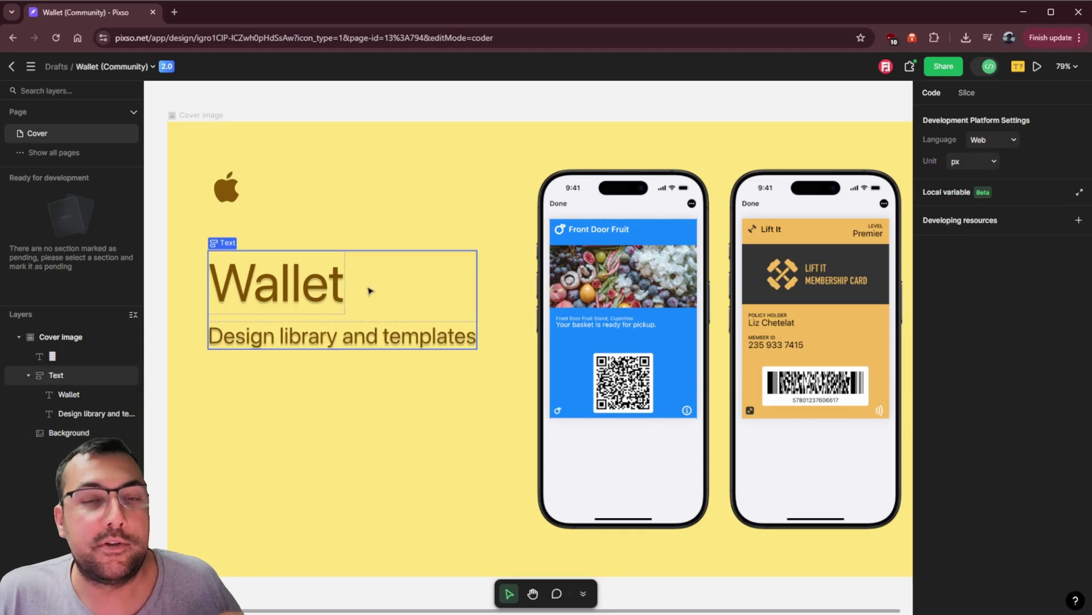
pyautogui.click(346, 276)
pyautogui.click(819, 564)
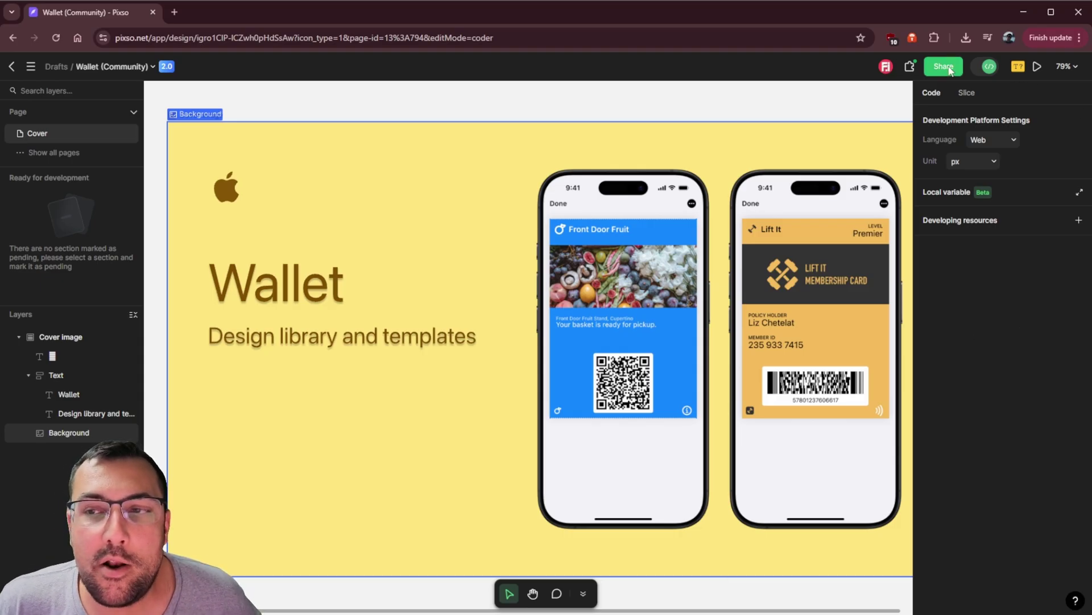
# Step: View the community plugins available for the file and close the plugin list
pyautogui.click(910, 67)
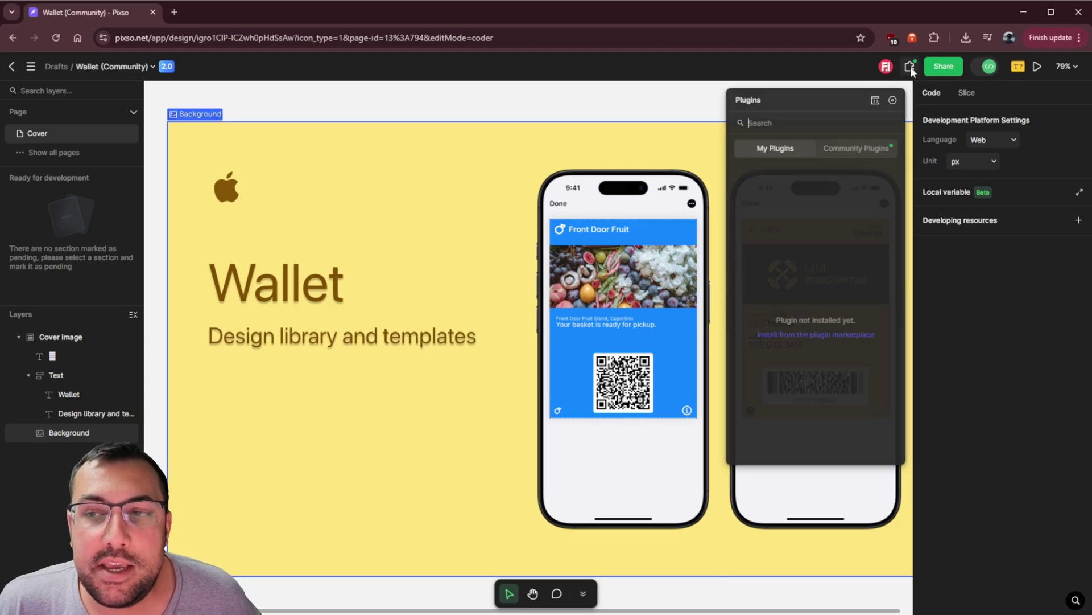
pyautogui.click(844, 149)
pyautogui.click(1079, 367)
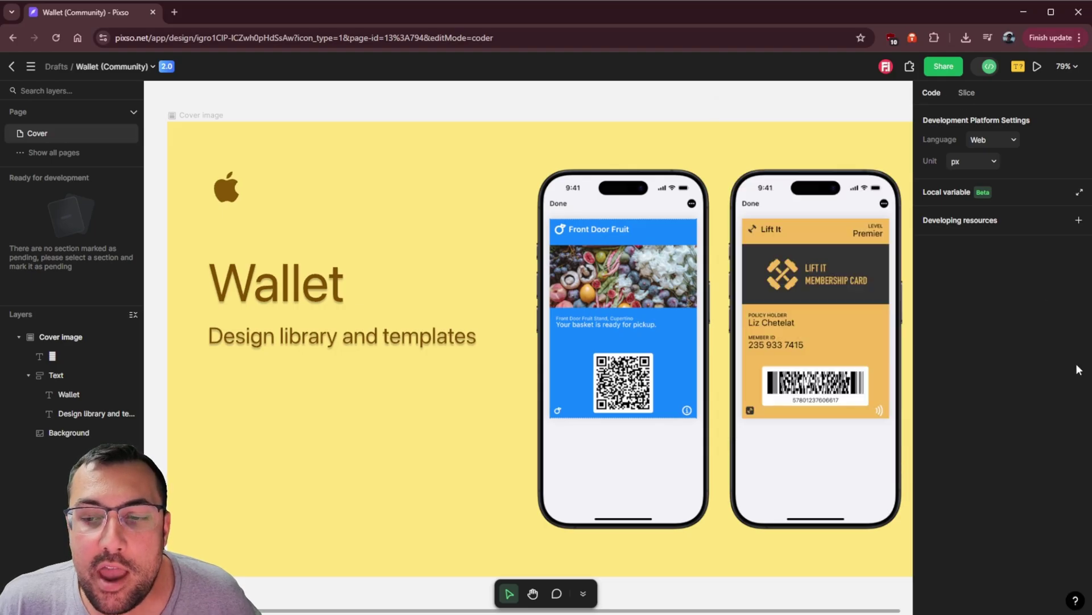
# Step: Zoom the cover out to 50% and back in to 100% to check the design in both views
pyautogui.click(1067, 67)
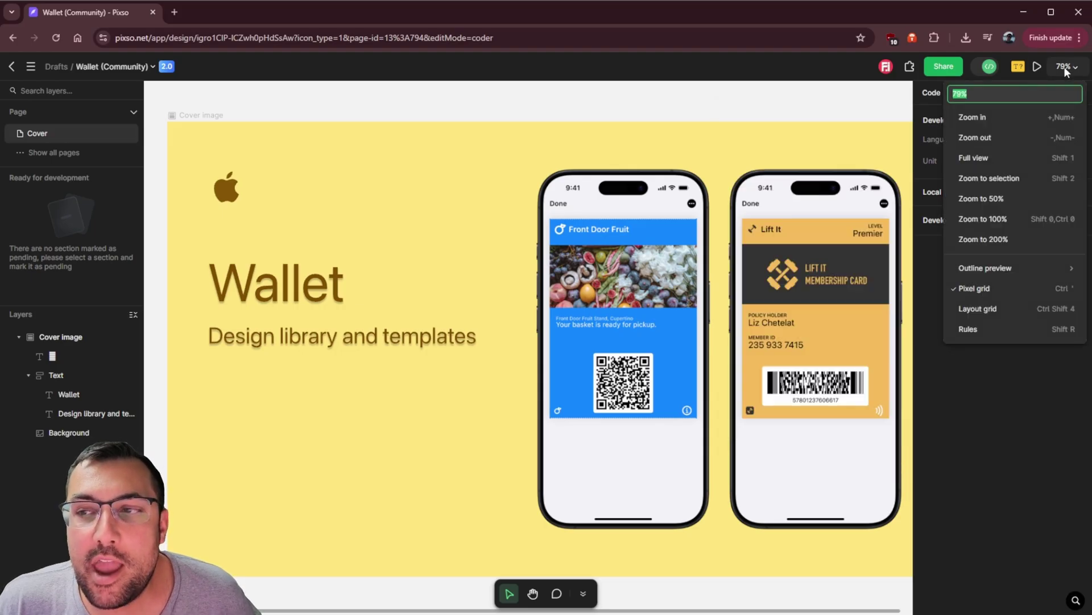
pyautogui.click(1012, 136)
pyautogui.click(1064, 67)
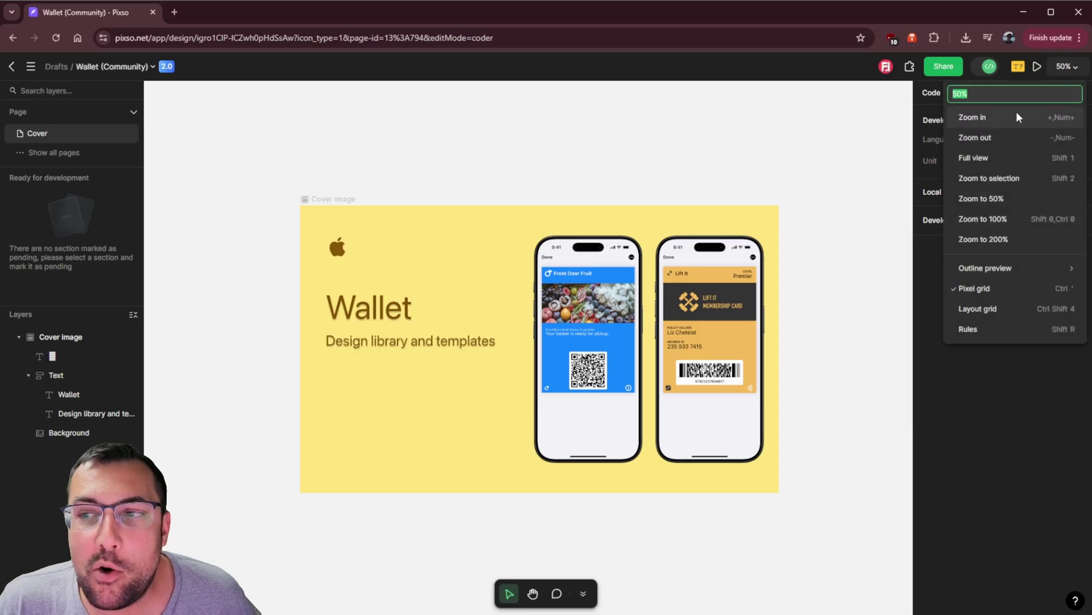
pyautogui.click(1019, 114)
pyautogui.scroll(-5, 700, 239)
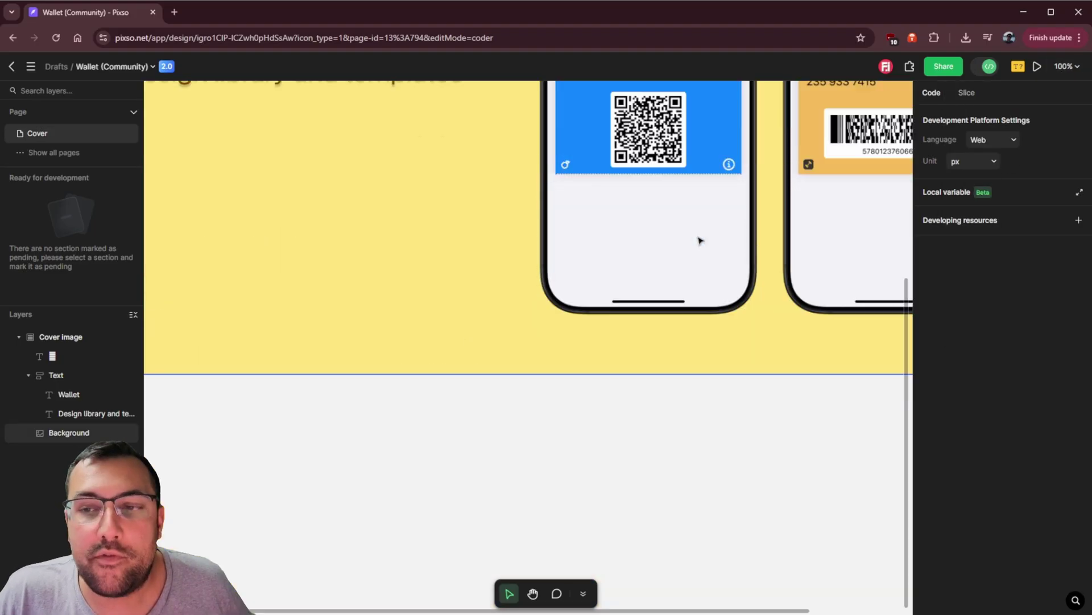
pyautogui.scroll(5, 709, 234)
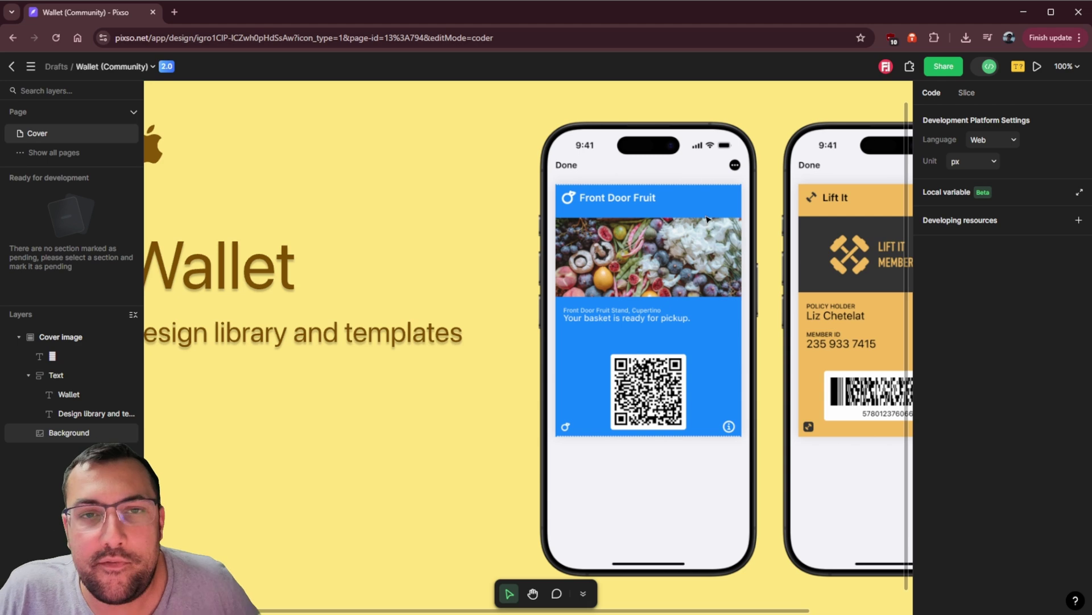
# Step: Leave Dev view, open the AI Assistant, and look at its Language Assistant before returning to the feature list
pyautogui.click(981, 67)
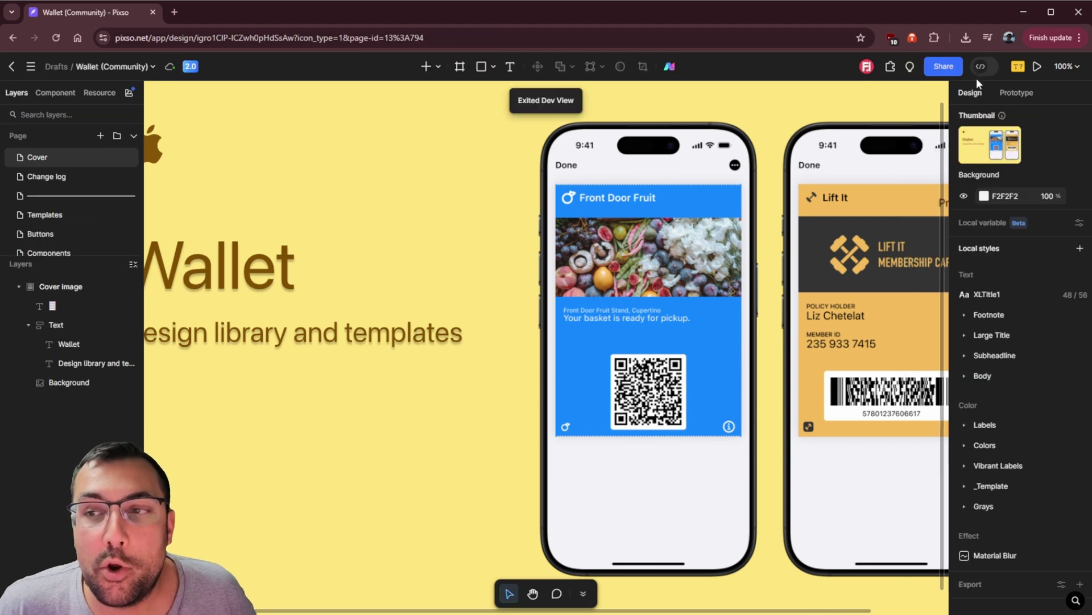
pyautogui.click(669, 67)
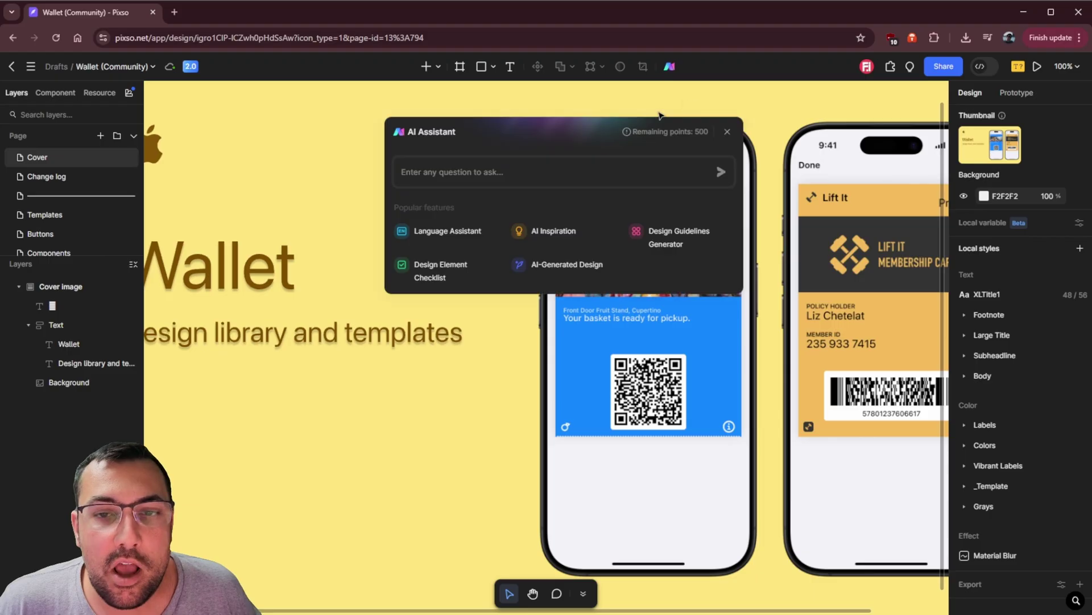
pyautogui.click(484, 171)
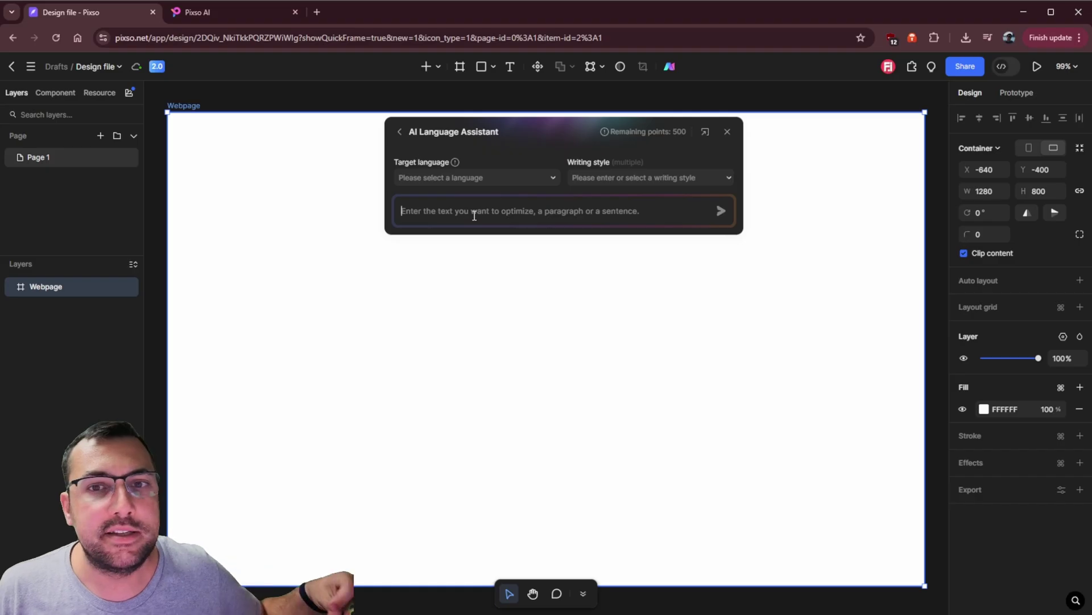
pyautogui.click(400, 132)
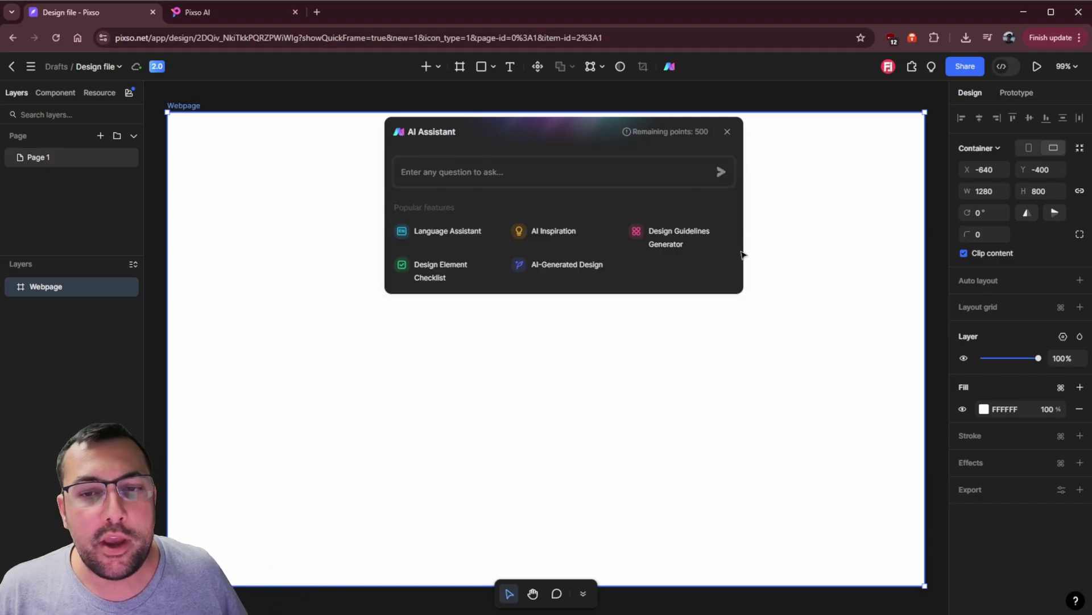
# Step: Use AI Inspiration's Forum review to generate reviews for "we want user feedback on the speed of the llm", and return to the assistant's feature list
pyautogui.click(540, 231)
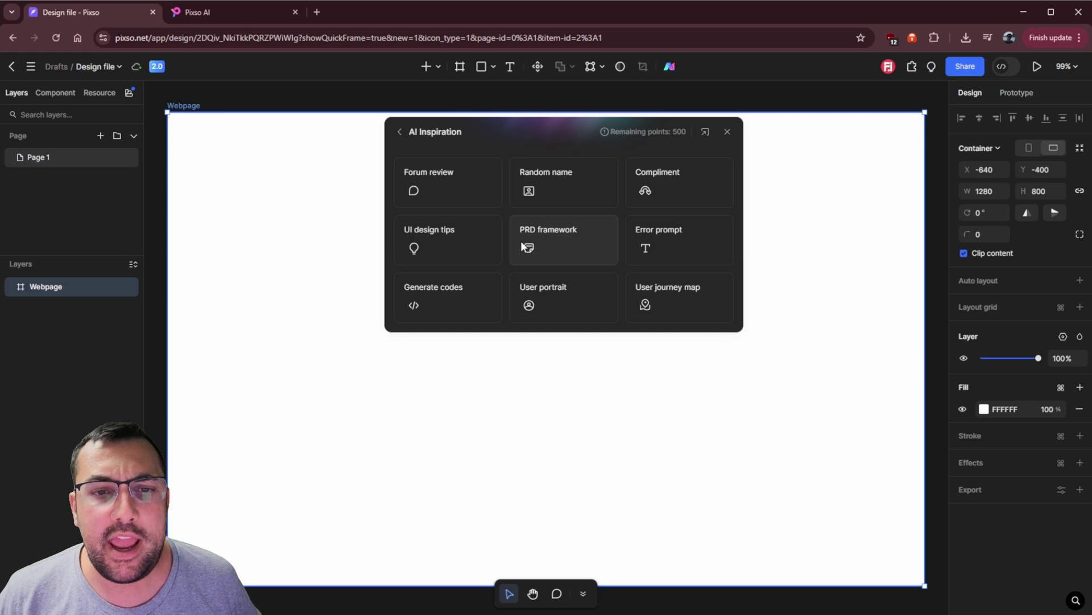
pyautogui.click(486, 188)
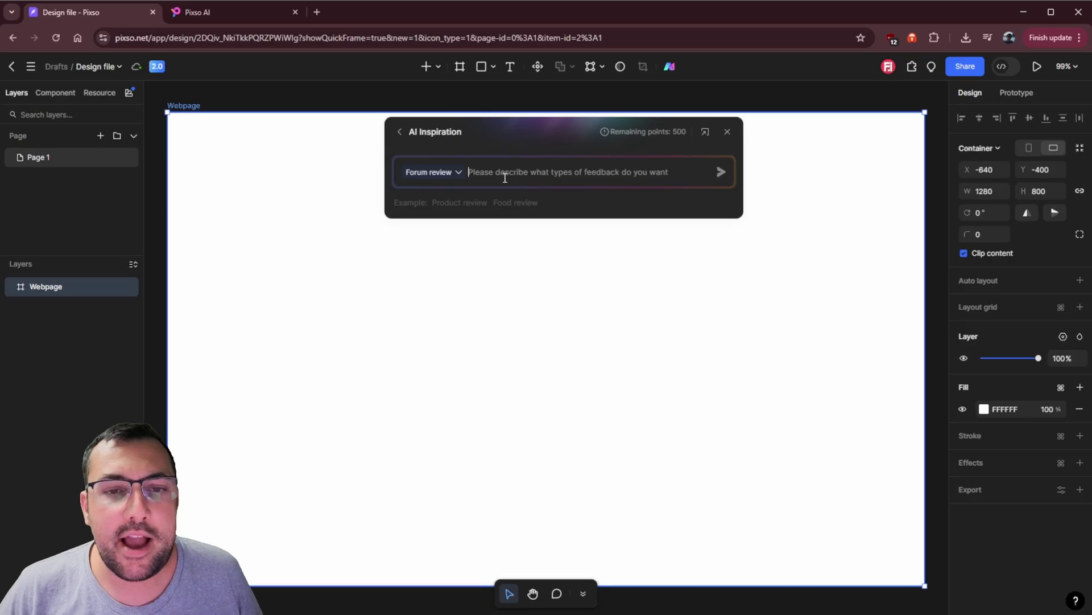
pyautogui.click(455, 174)
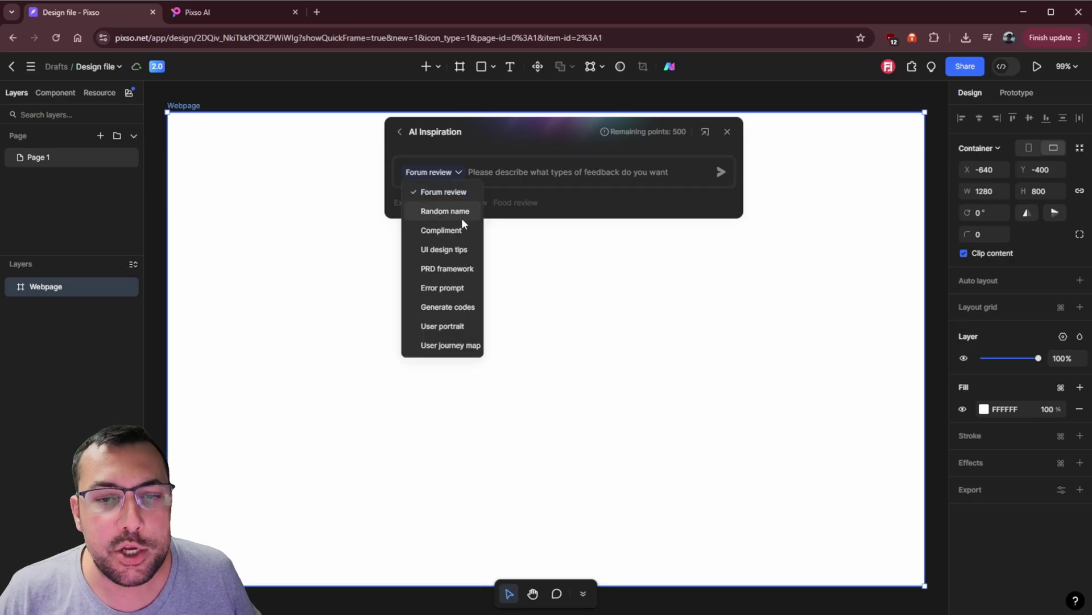
pyautogui.write('we want user feedback on the speed of the llm')
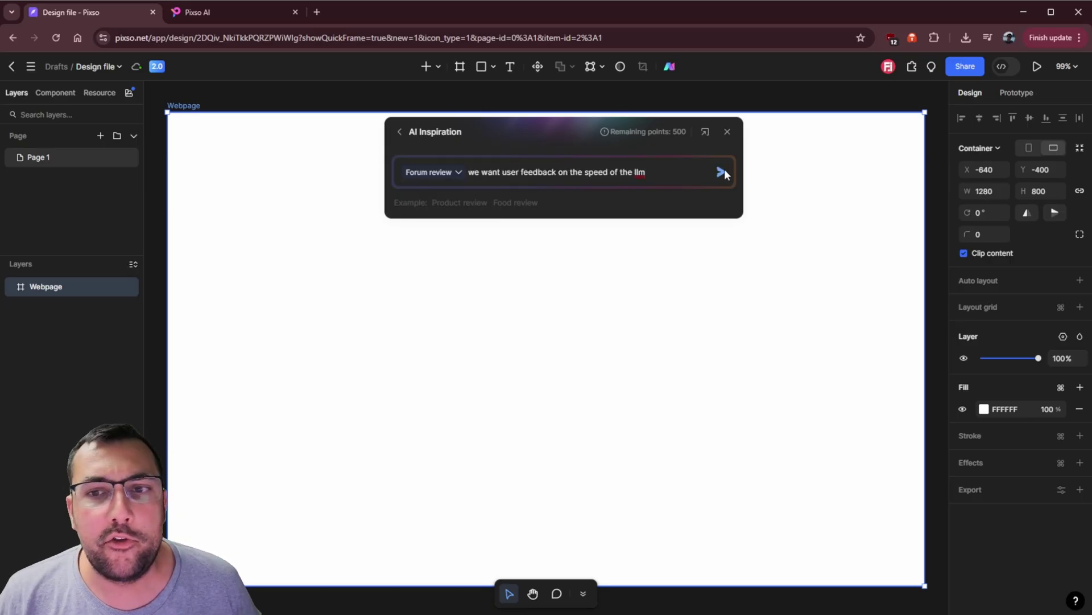
pyautogui.click(722, 171)
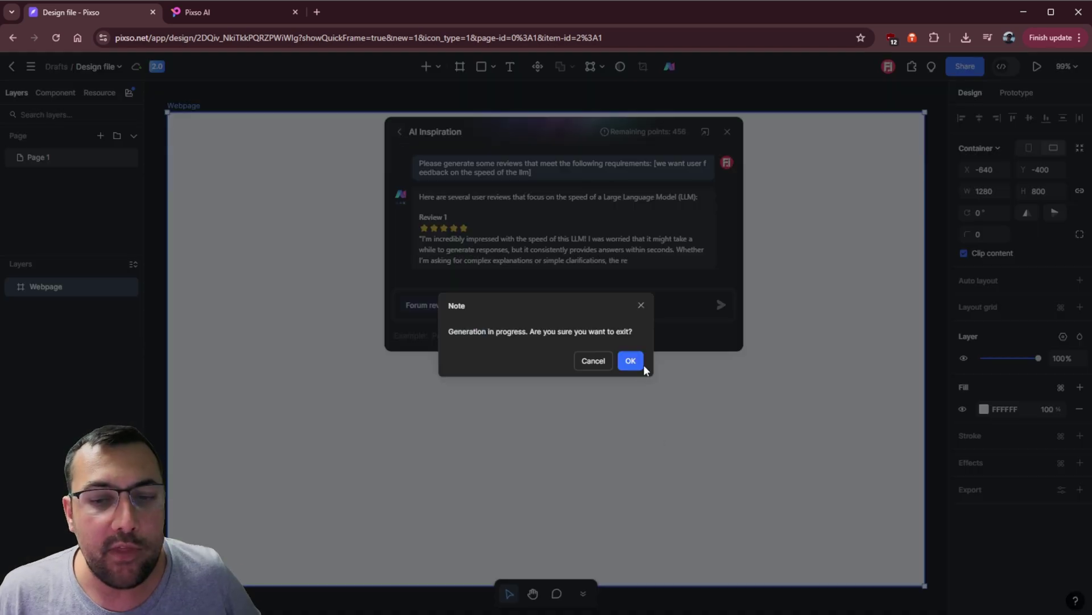
pyautogui.click(642, 365)
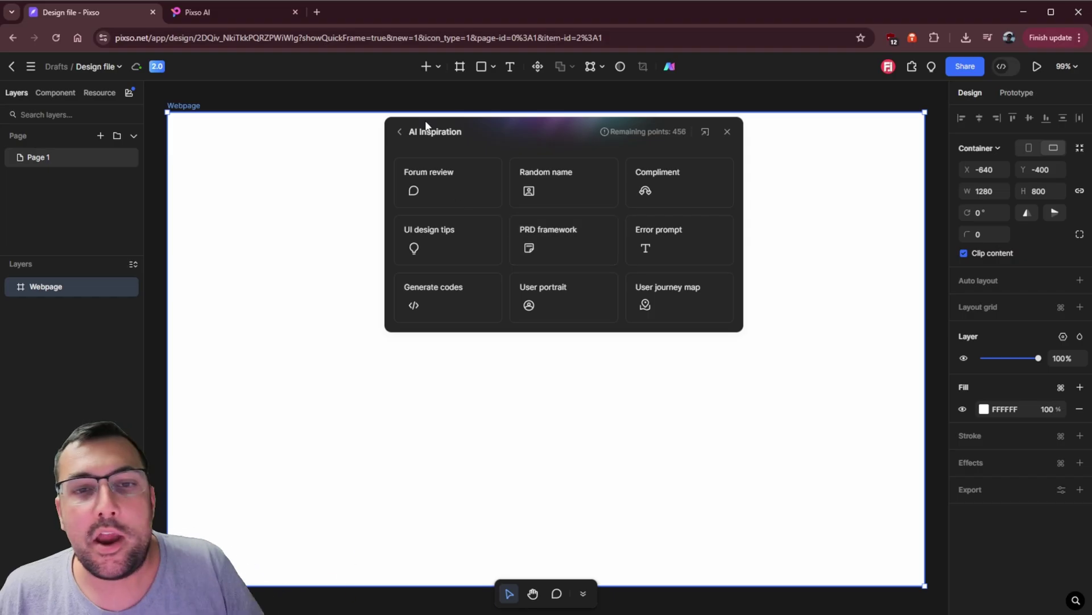
pyautogui.click(400, 131)
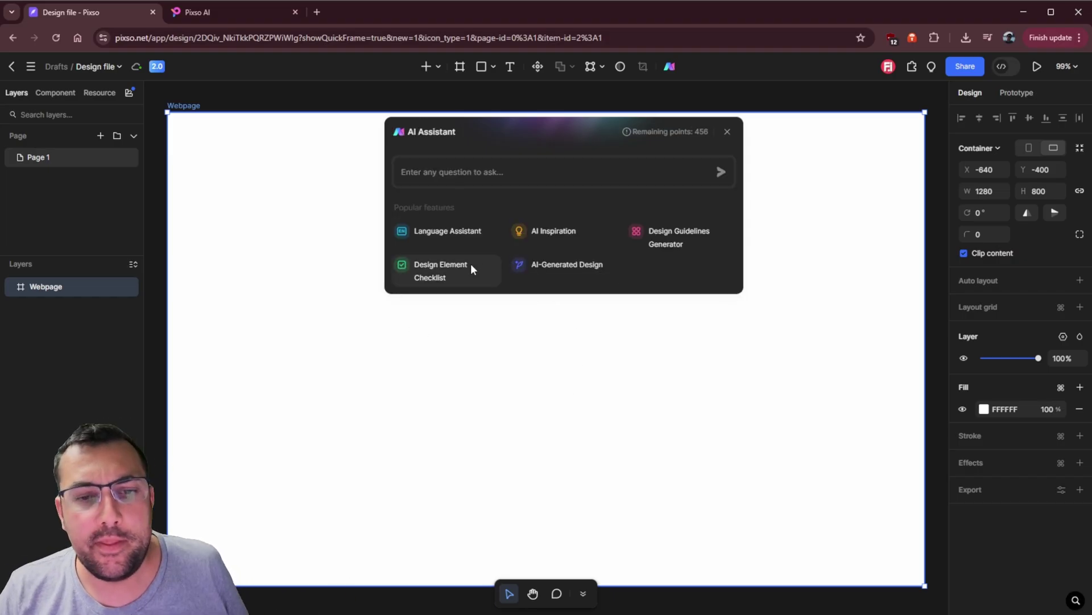
# Step: Generate a Design Element Checklist for the example page type Log in/Sign up
pyautogui.click(449, 270)
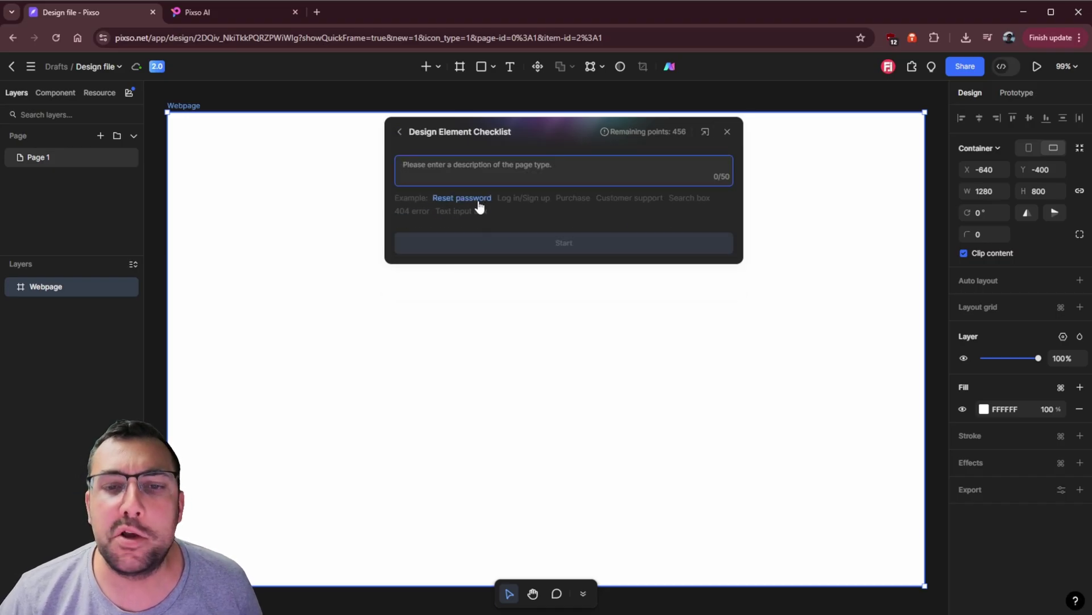
pyautogui.click(533, 204)
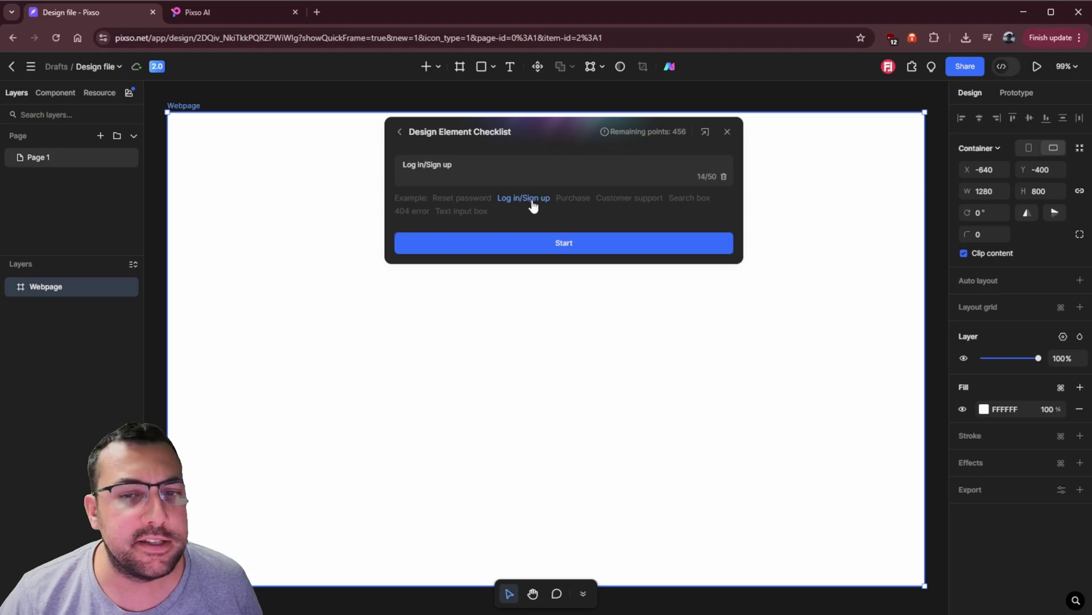
pyautogui.click(553, 244)
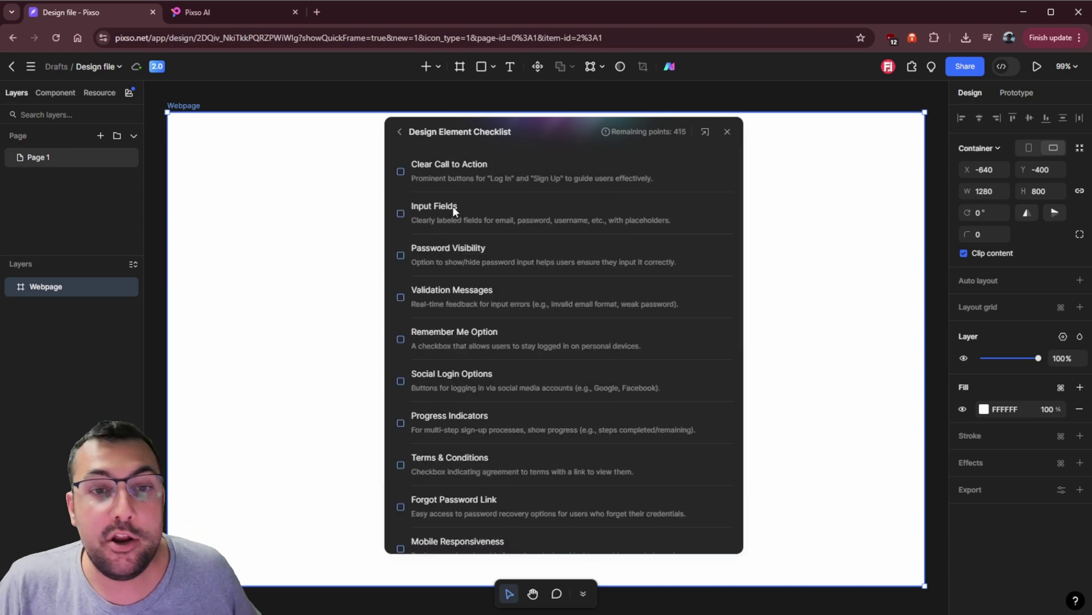
# Step: Mark Clear Call to Action as done in the checklist, review the remaining items, and return to the assistant's feature list
pyautogui.click(401, 171)
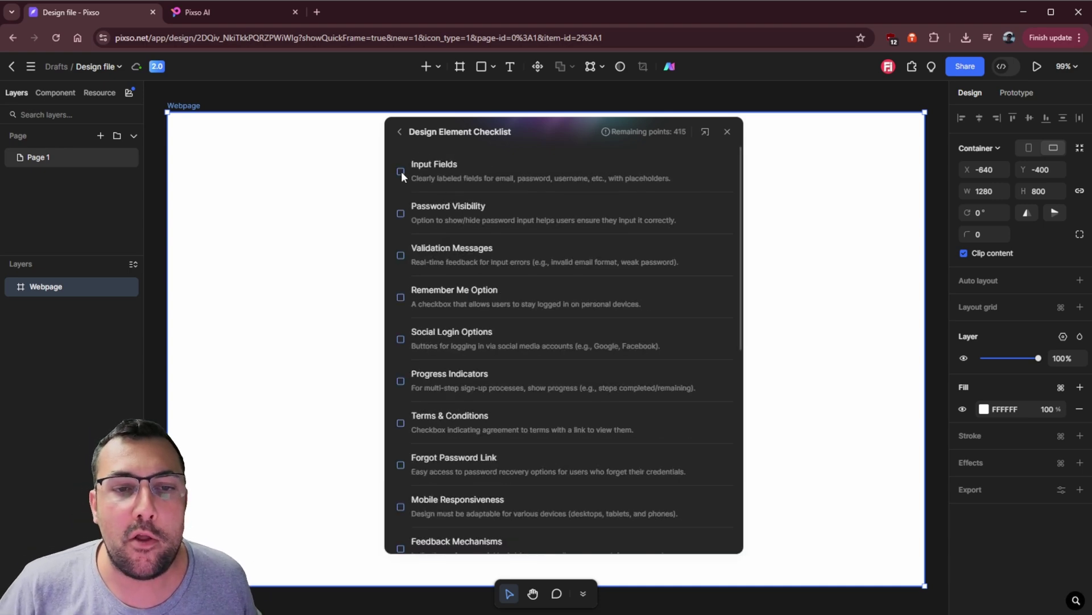
pyautogui.scroll(-7, 412, 211)
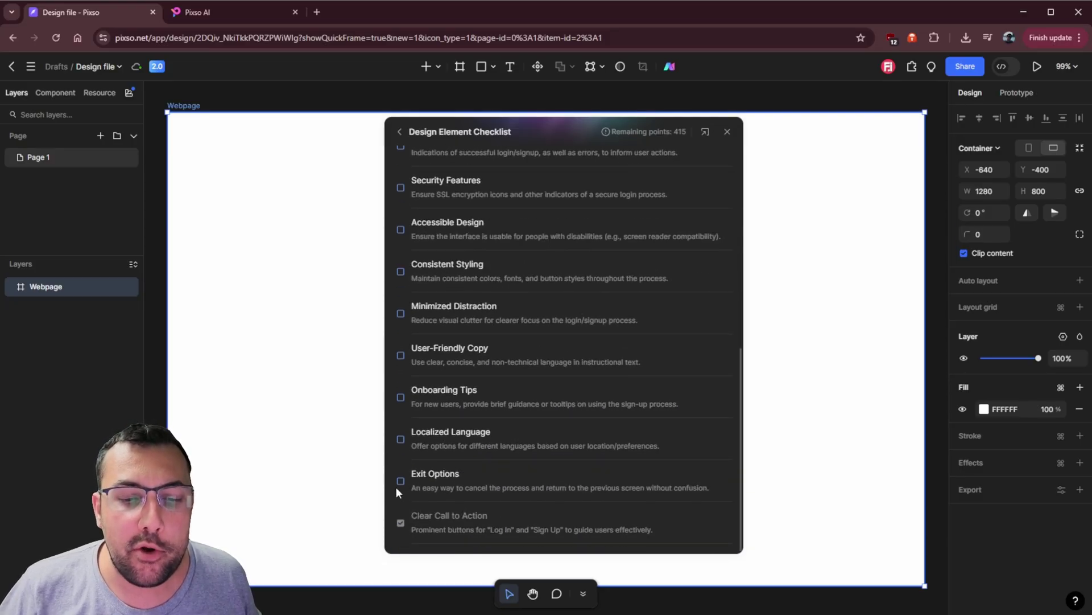
pyautogui.click(400, 482)
pyautogui.click(401, 523)
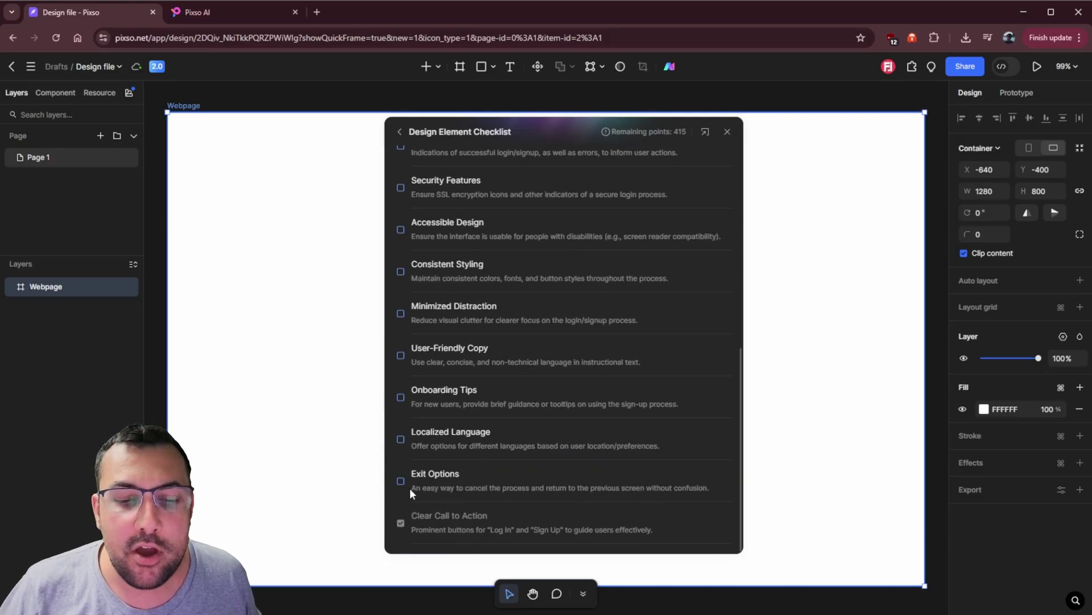
pyautogui.scroll(7, 490, 415)
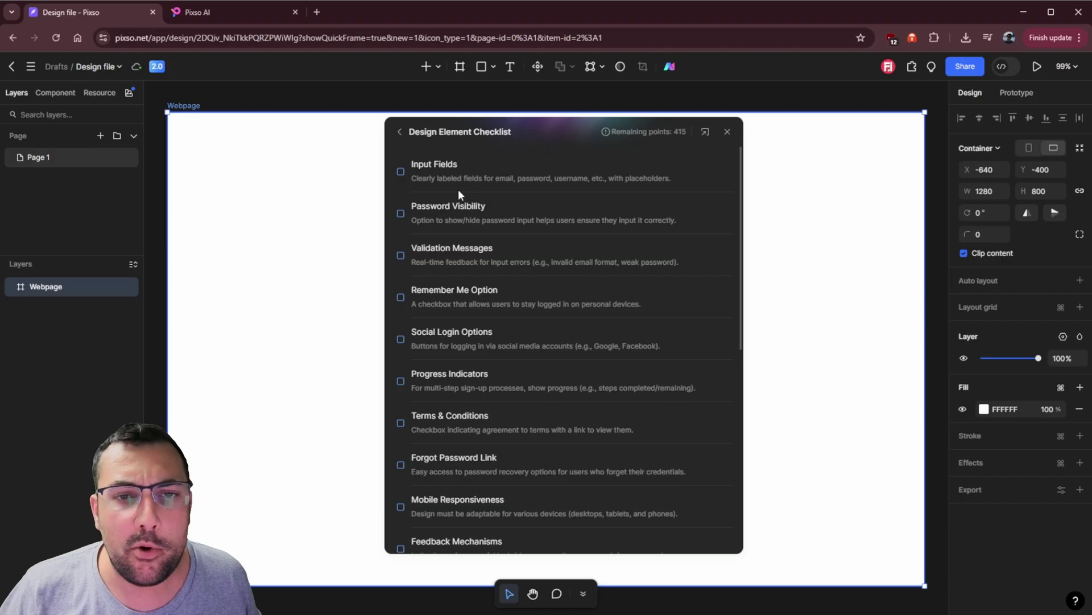
pyautogui.click(400, 131)
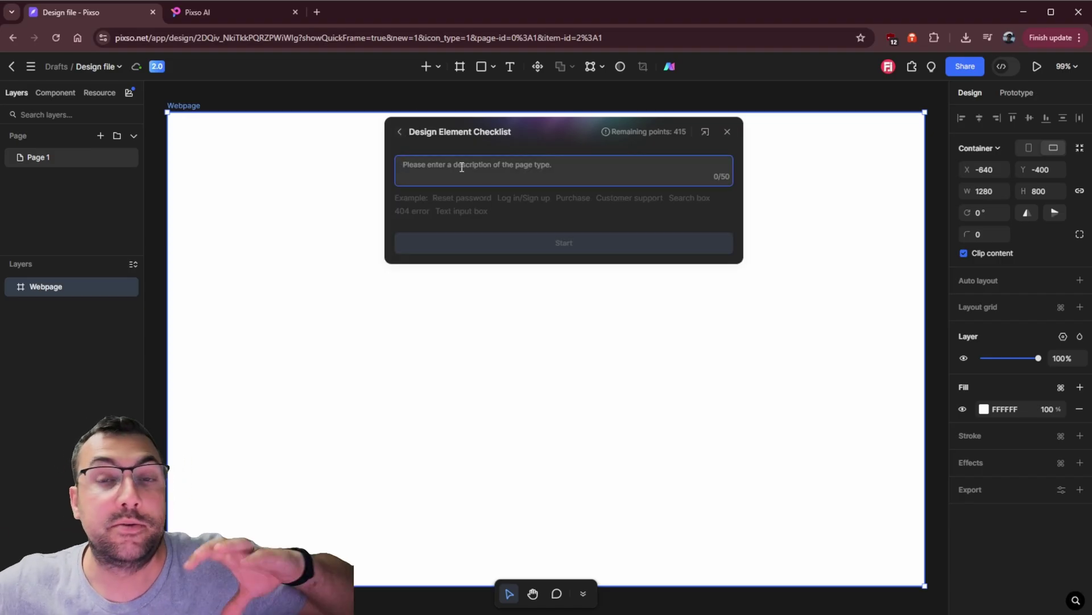
pyautogui.click(400, 131)
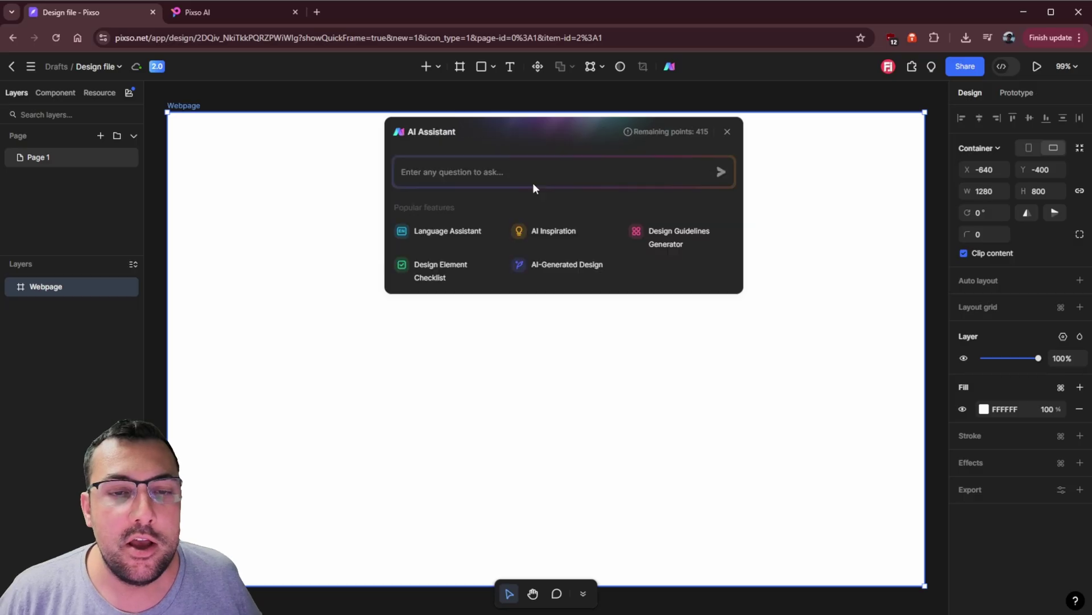
# Step: Generate design guidelines for the example topic Online travel platform with the Design Guidelines Generator
pyautogui.click(666, 233)
pyautogui.click(453, 259)
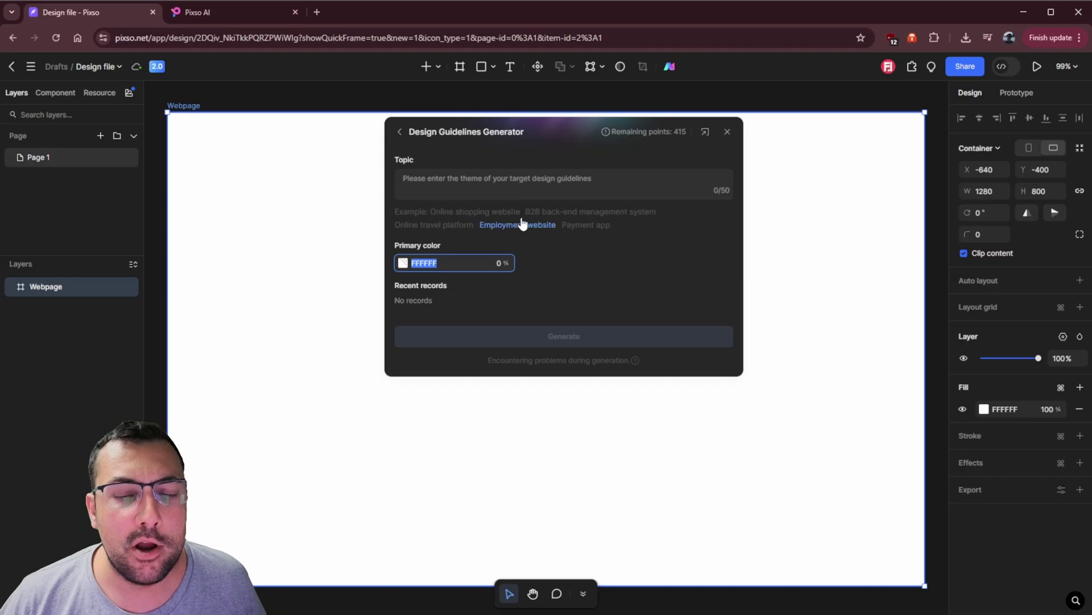
pyautogui.click(439, 226)
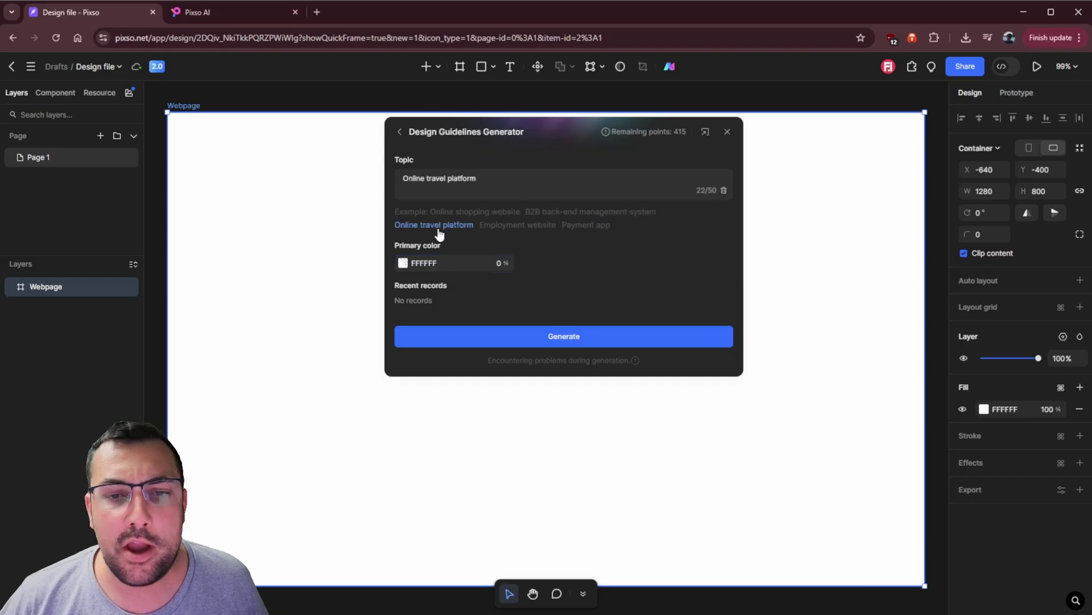
pyautogui.click(539, 335)
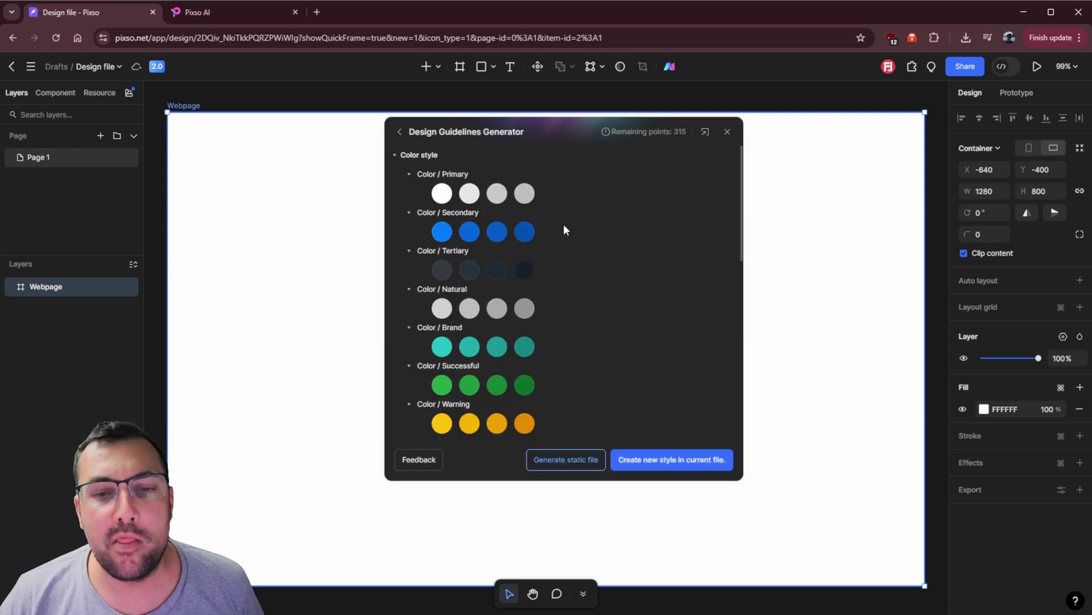
# Step: Review the generated color, text, radius and spacing styles and generate a static style guide file from them
pyautogui.scroll(-10, 561, 230)
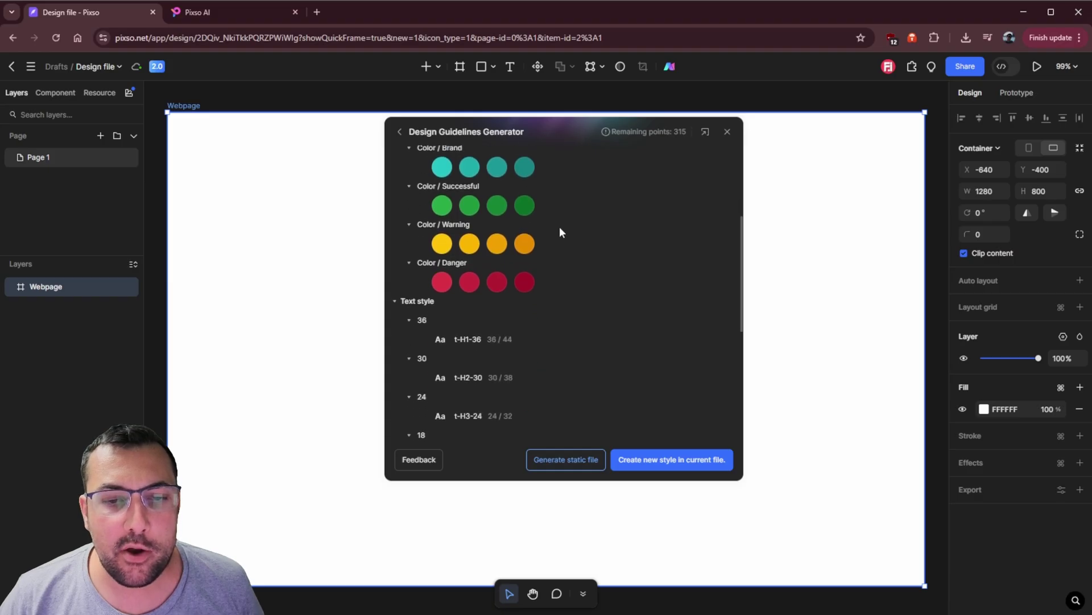
pyautogui.scroll(-1, 561, 231)
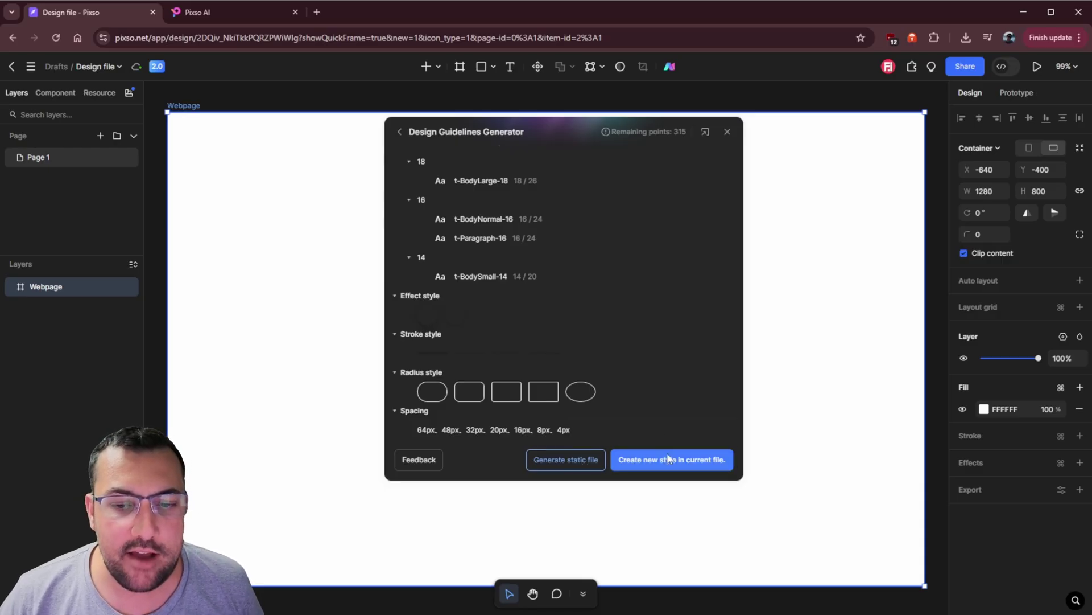
pyautogui.click(595, 460)
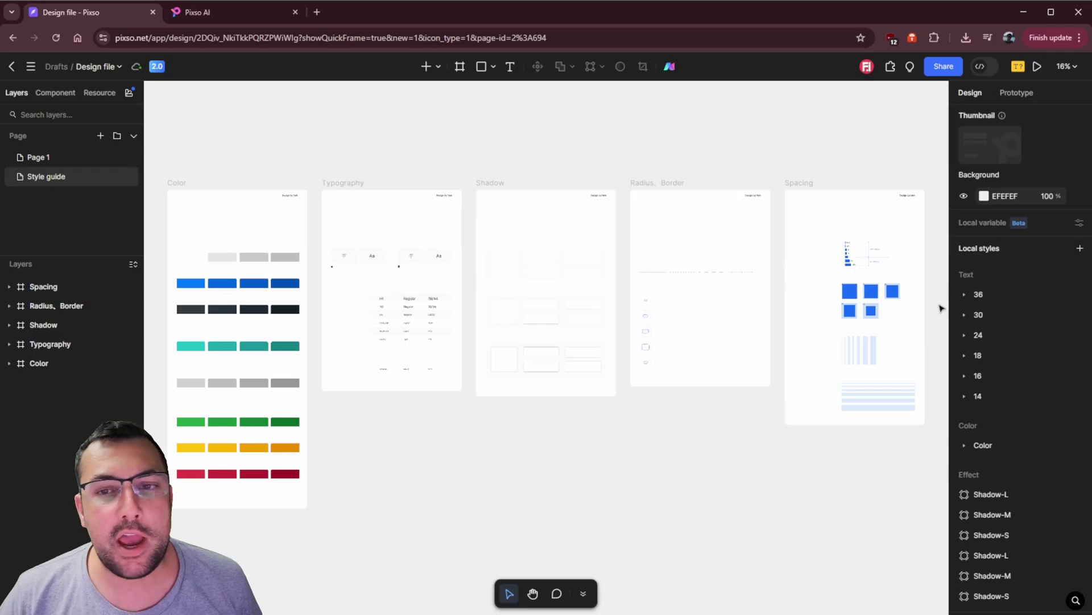
pyautogui.scroll(2, 512, 291)
# Step: Draw a sidebar rectangle about 203 by 772 along the left edge of the Webpage frame on Page 1
pyautogui.click(85, 157)
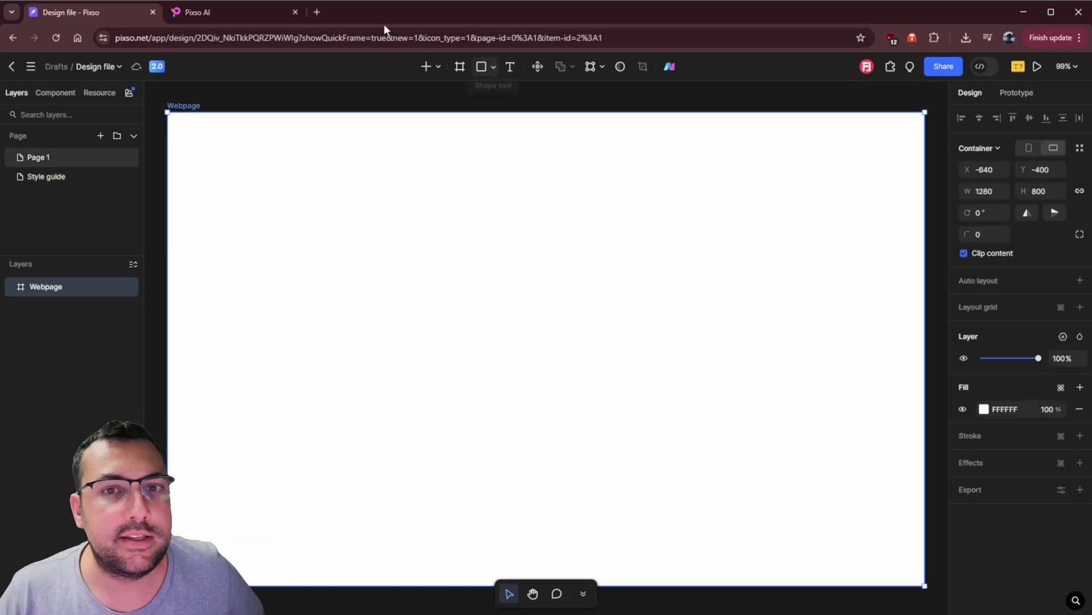
pyautogui.click(493, 67)
pyautogui.click(496, 90)
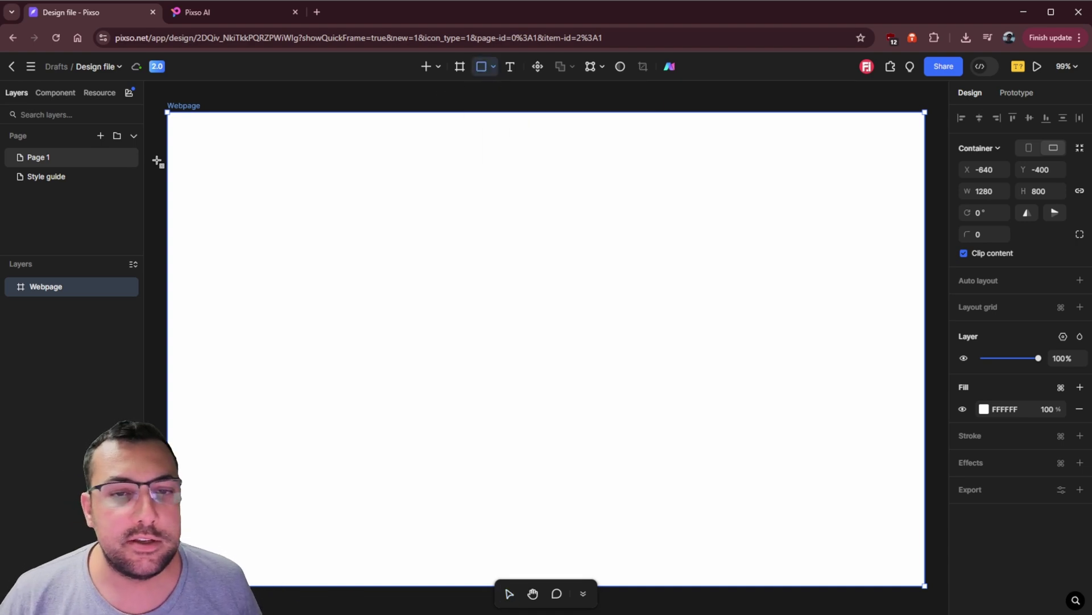
pyautogui.moveTo(172, 118); pyautogui.dragTo(292, 575)
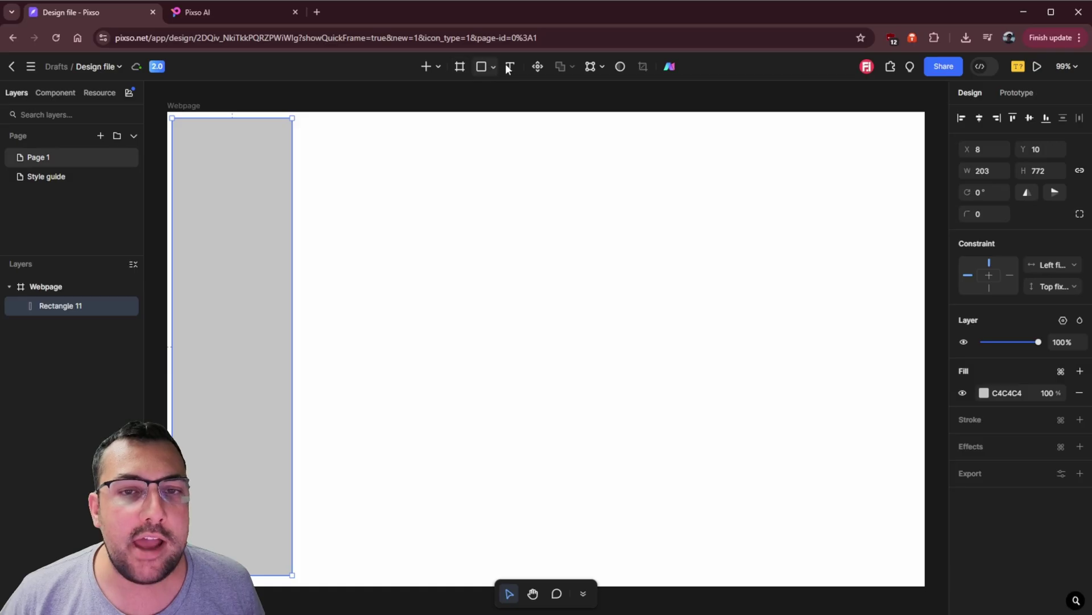
# Step: Add the text "LLMS" in a box about 179 wide at the top of the sidebar rectangle and set its font to Jockey One
pyautogui.hotkey('ctrl', 'v')
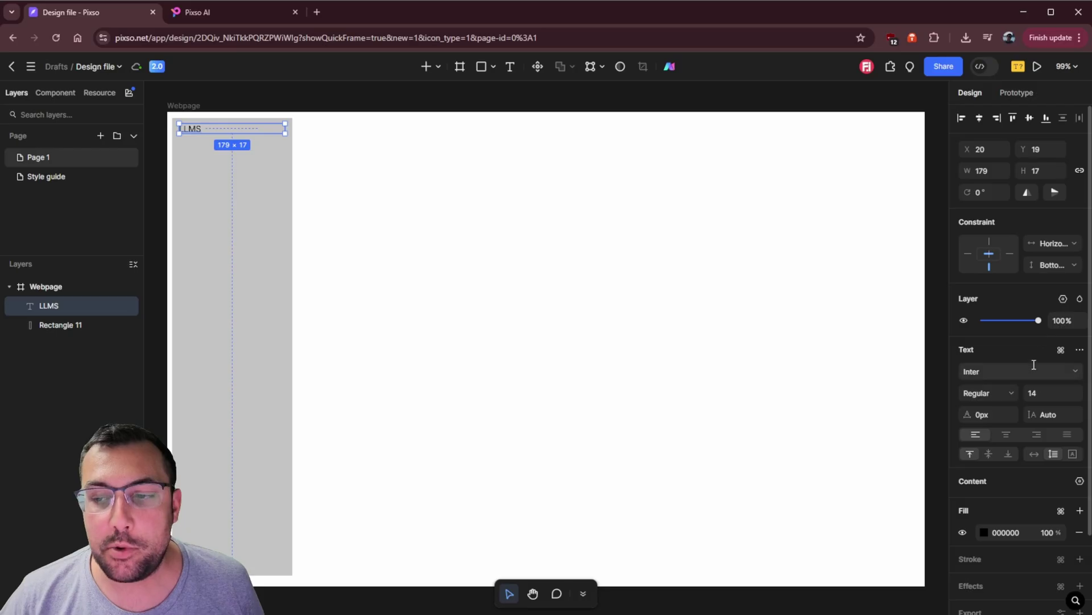
pyautogui.scroll(-2, 1024, 350)
pyautogui.click(1000, 278)
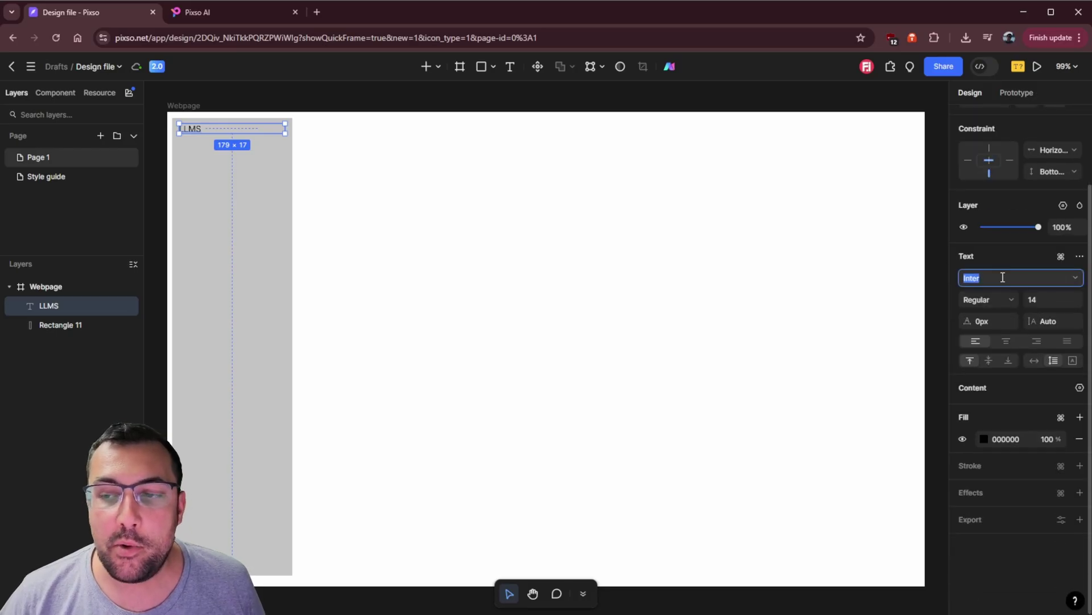
pyautogui.click(1077, 278)
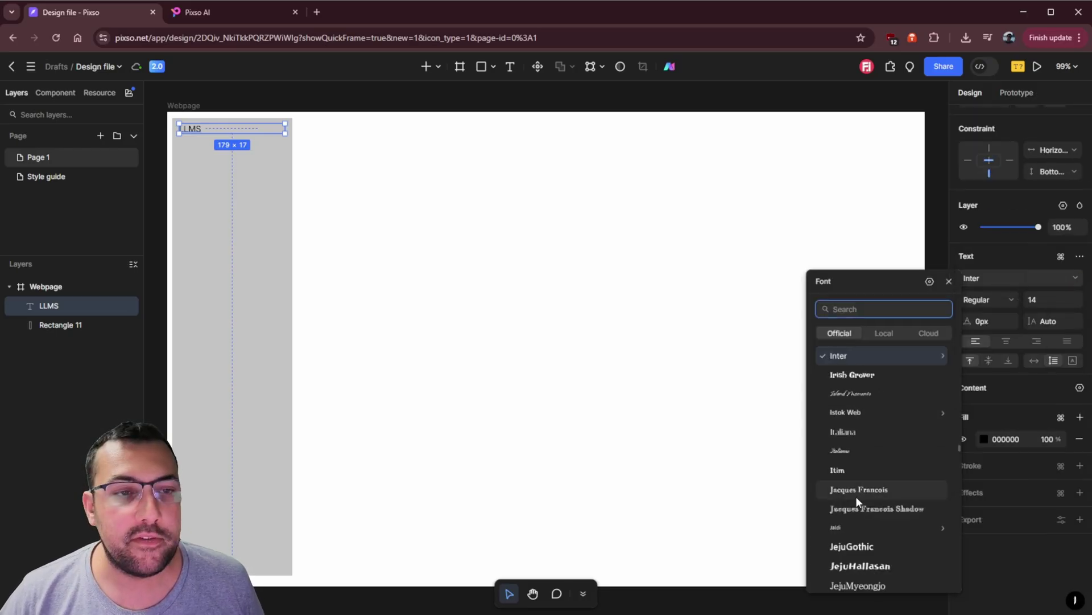
pyautogui.scroll(-3, 859, 487)
pyautogui.click(872, 459)
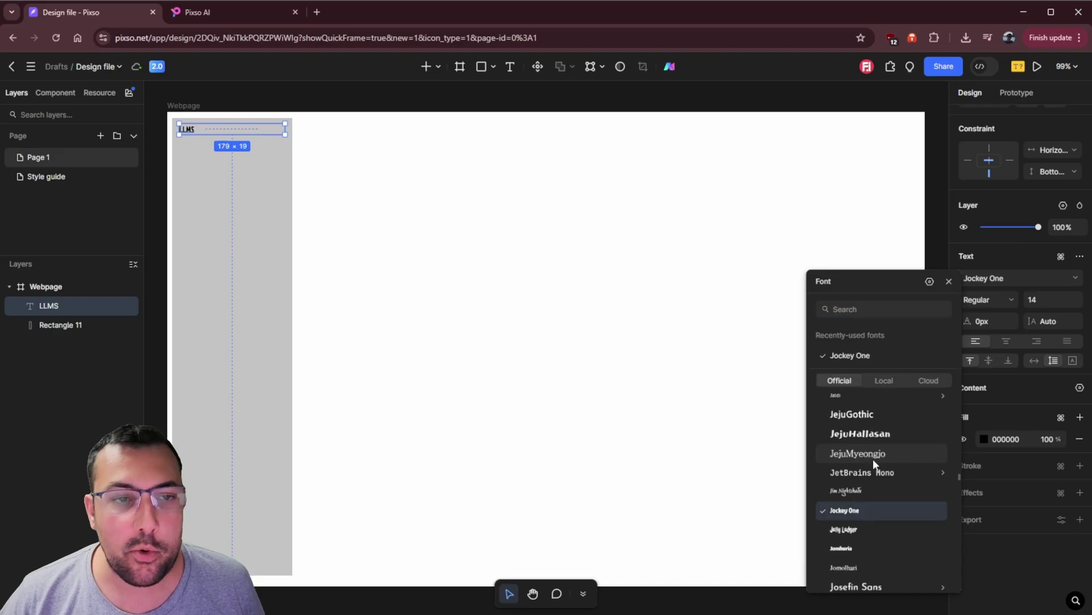
# Step: Set the LLMS text's font size to 64
pyautogui.click(1053, 296)
pyautogui.click(1078, 300)
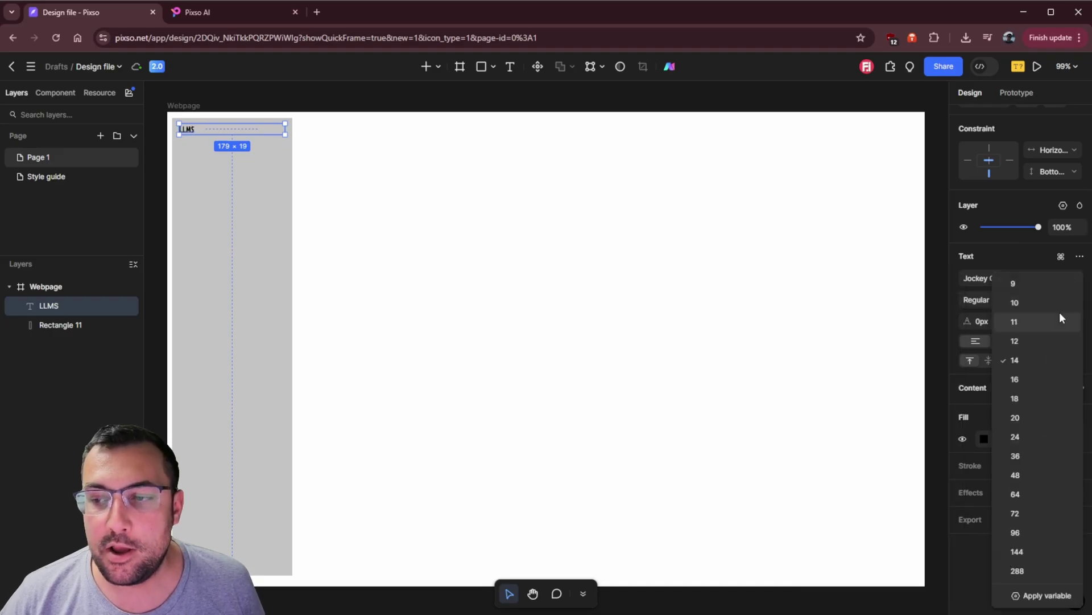
pyautogui.click(1036, 493)
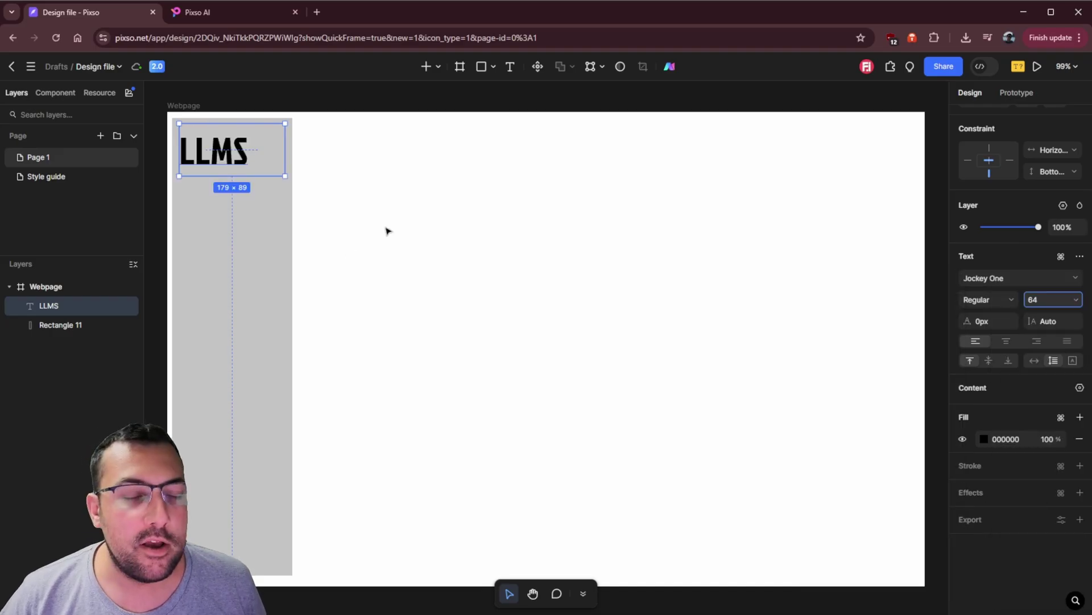
# Step: Set the LLMS text's font size to 36 and move it up to Y 10 in the sidebar
pyautogui.click(1076, 301)
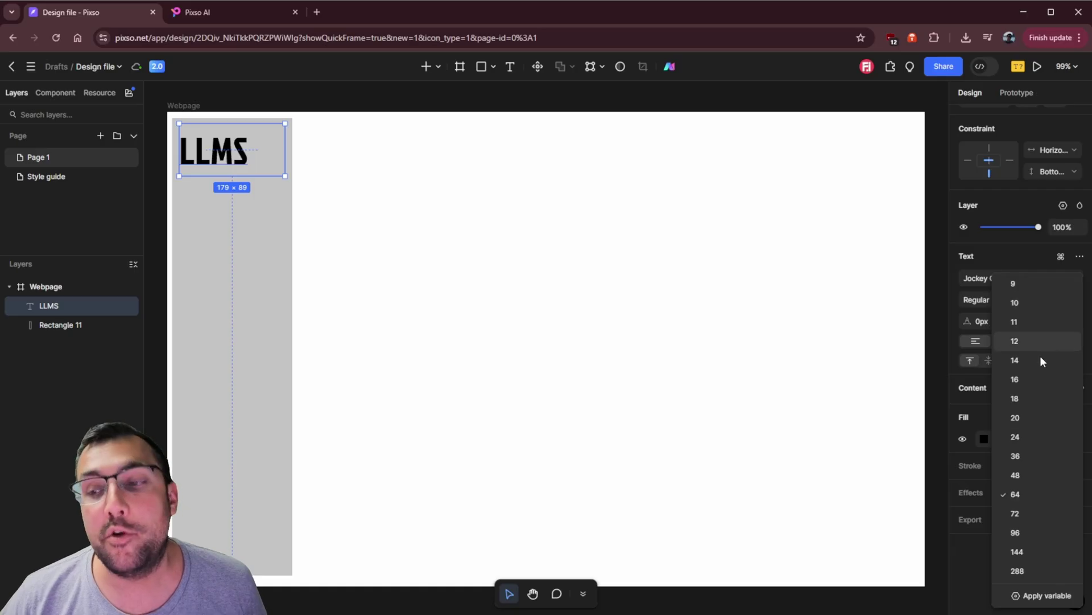
pyautogui.click(1032, 442)
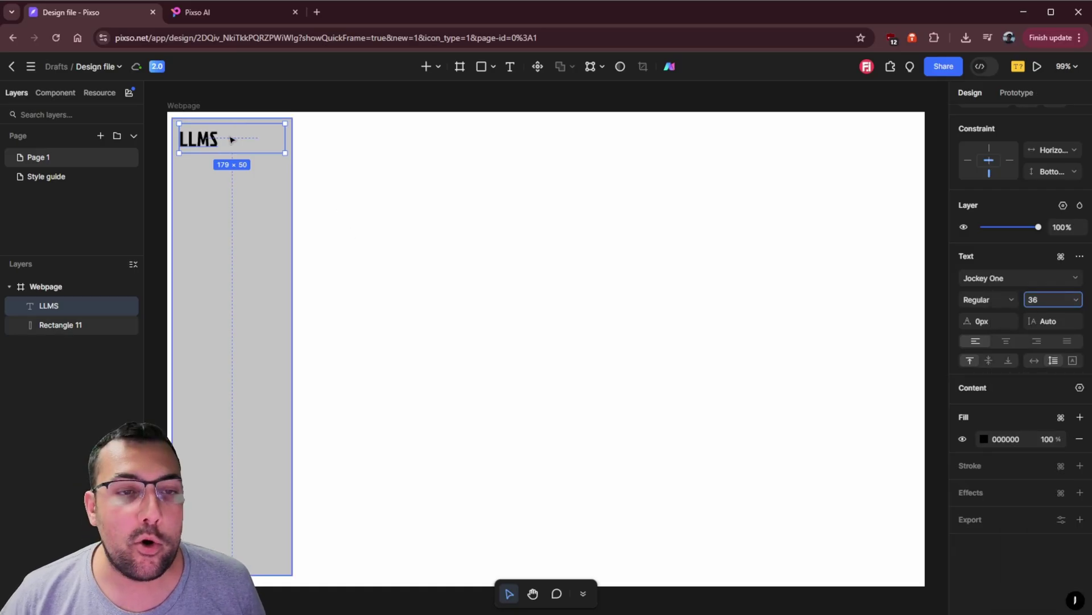
pyautogui.moveTo(232, 139); pyautogui.dragTo(234, 135)
pyautogui.click(487, 232)
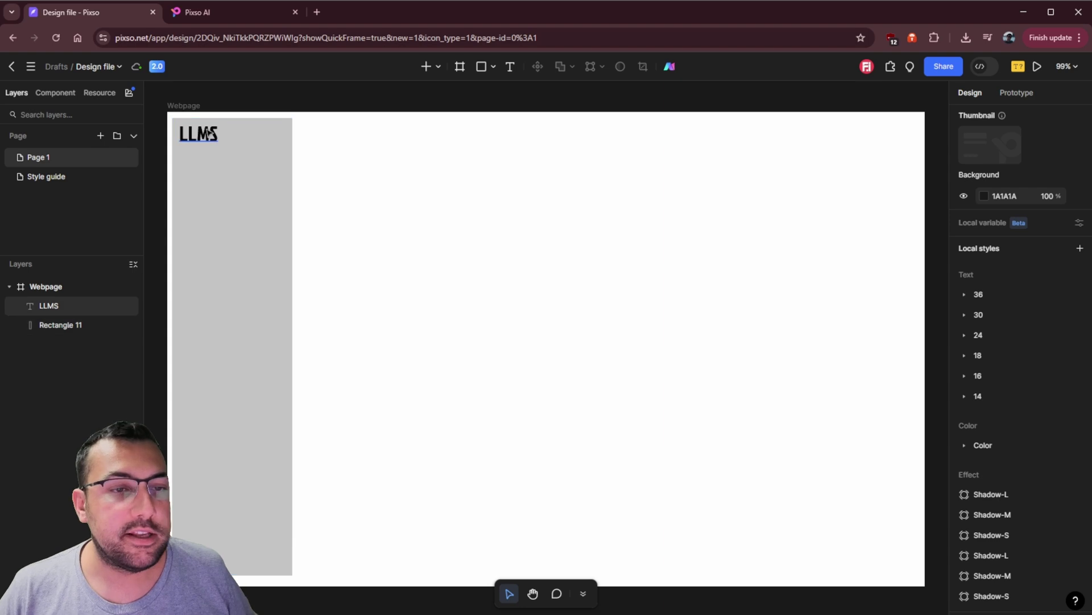
# Step: Duplicate the LLMS text, place the copy directly below at Y 60, and replace its text with "ChatGPT"
pyautogui.click(227, 139)
pyautogui.hotkey('ctrl', 'c')
pyautogui.hotkey('ctrl', 'v')
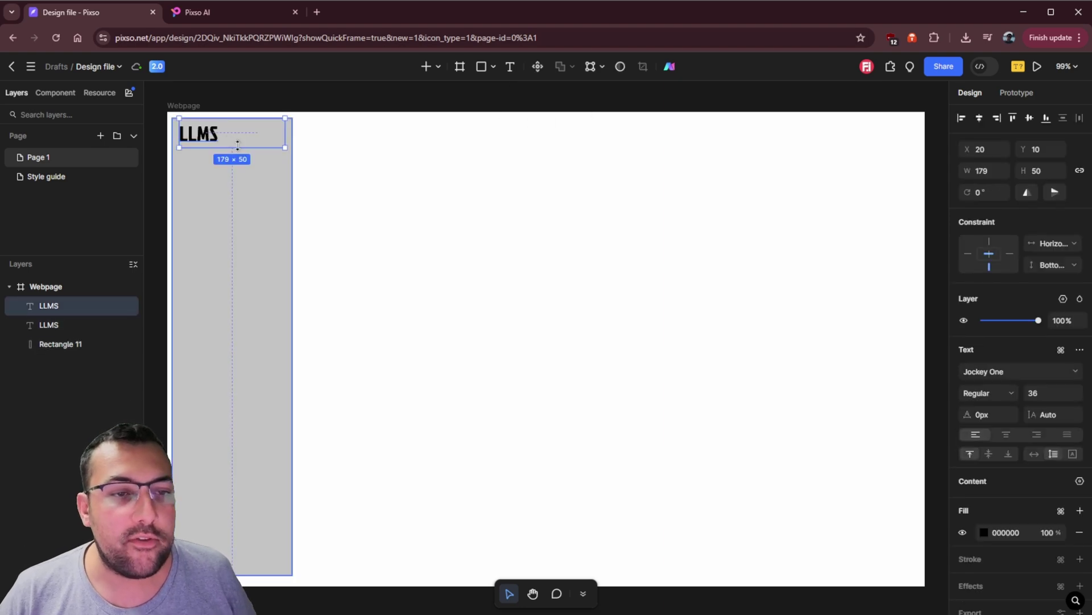
pyautogui.moveTo(232, 141); pyautogui.dragTo(233, 164)
pyautogui.doubleClick(213, 167)
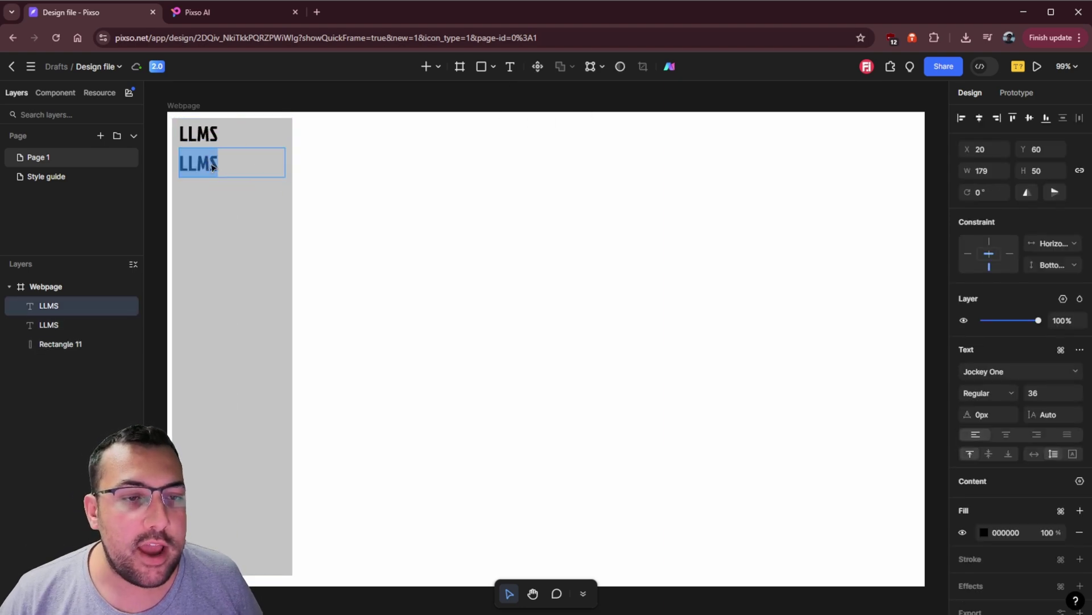
pyautogui.write('C')
pyautogui.press('BackSpace')
pyautogui.write('Chat')
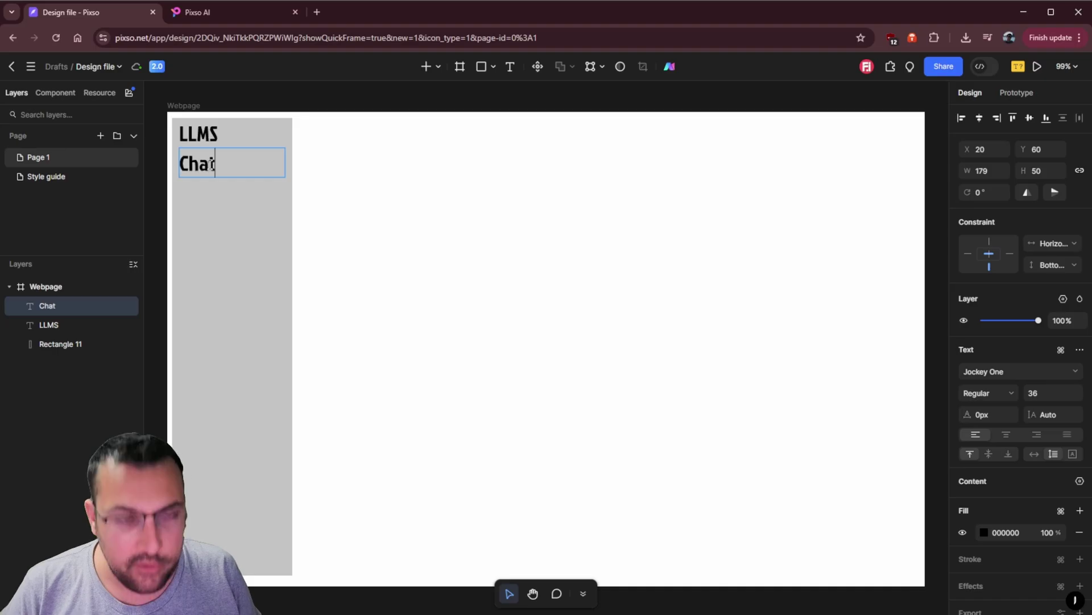
pyautogui.write('GPT')
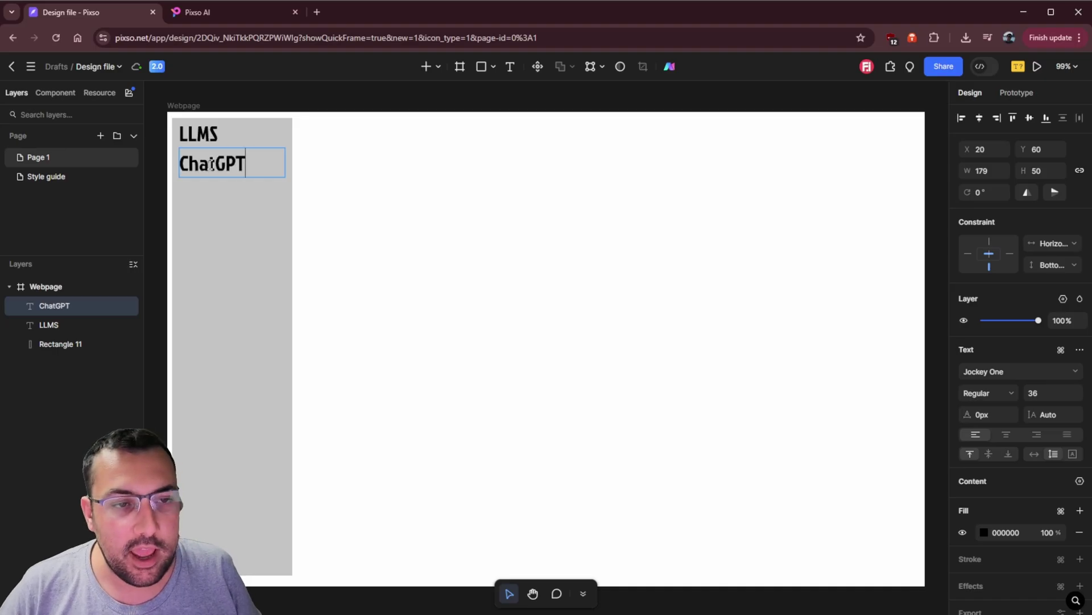
# Step: Add the lines "Gemini", "Grok" and "Claude" beneath ChatGPT in the same text box
pyautogui.press('Return')
pyautogui.write('HG')
pyautogui.press('BackSpace')
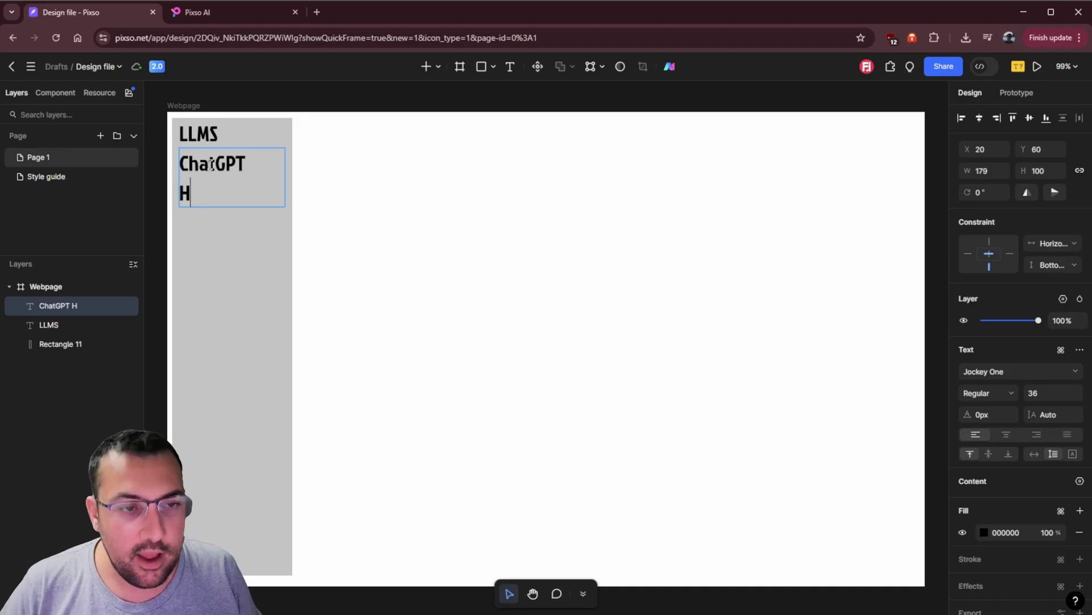
pyautogui.press('BackSpace')
pyautogui.write('Gemini')
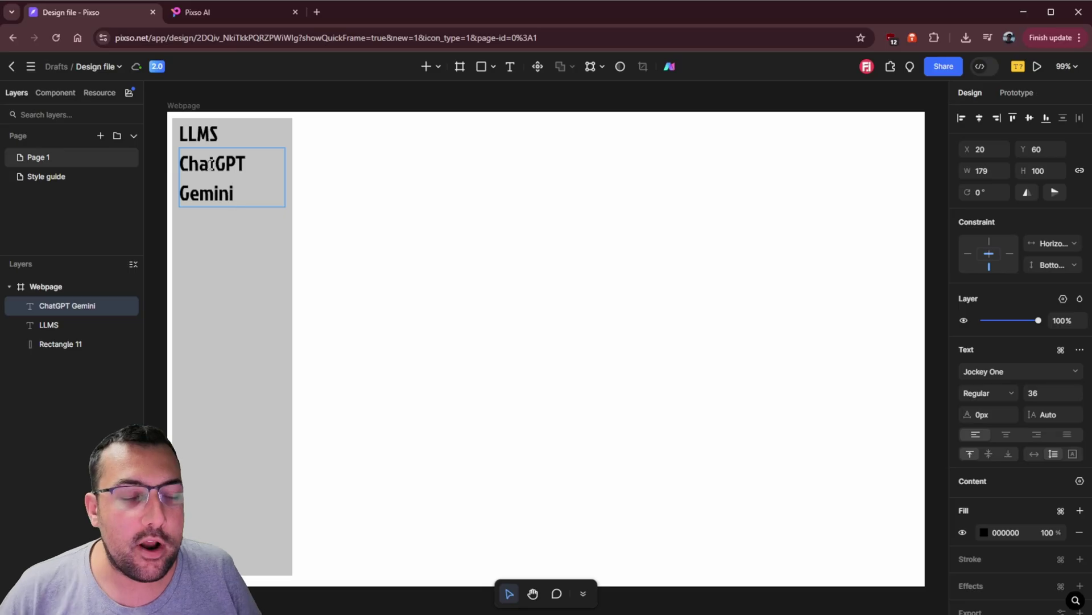
pyautogui.press('Return')
pyautogui.write('Grok')
pyautogui.press('Return')
pyautogui.write('C')
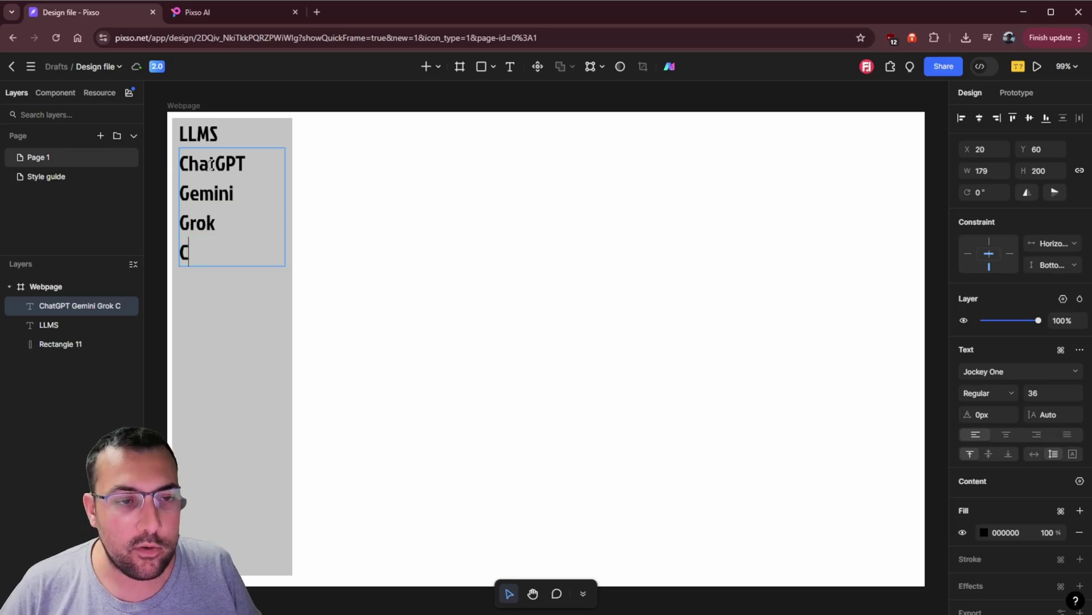
pyautogui.write('laude')
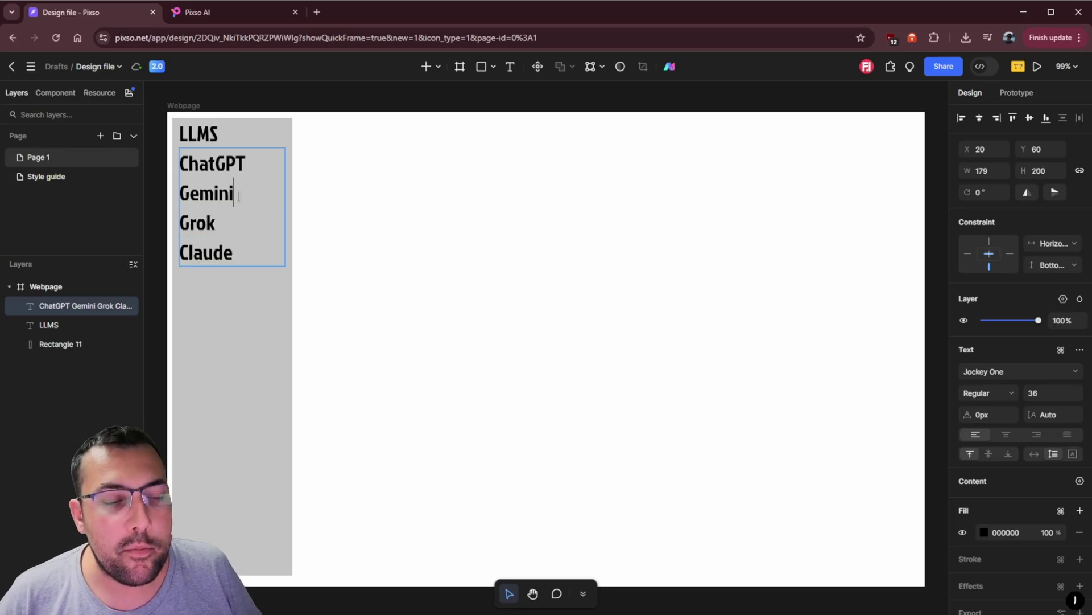
# Step: Set the font size of the whole ChatGPT, Gemini, Grok and Claude list to 16
pyautogui.hotkey('ctrl', 'a')
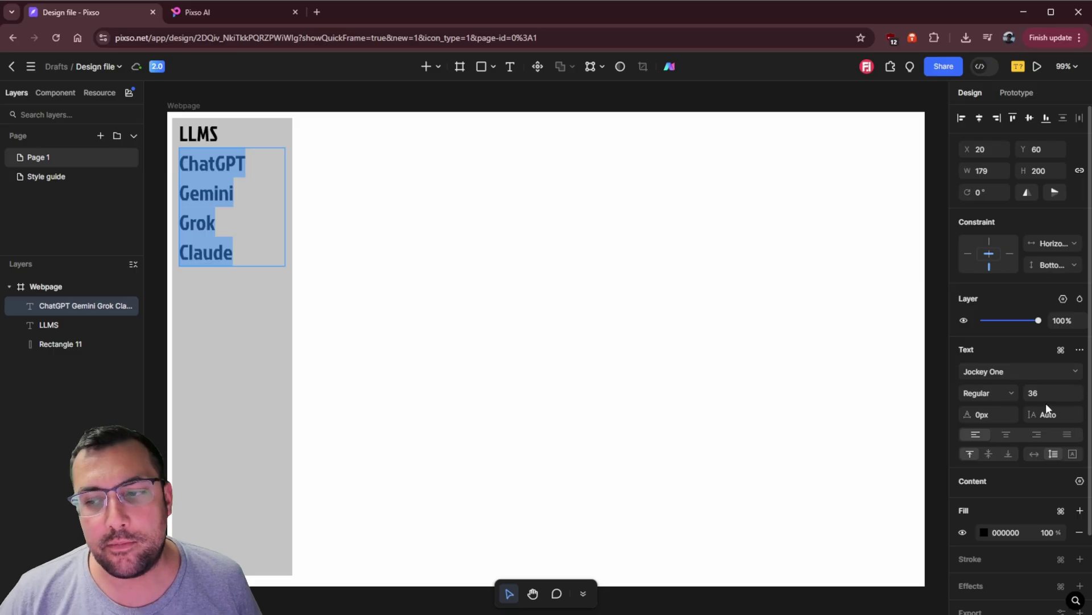
pyautogui.click(1078, 394)
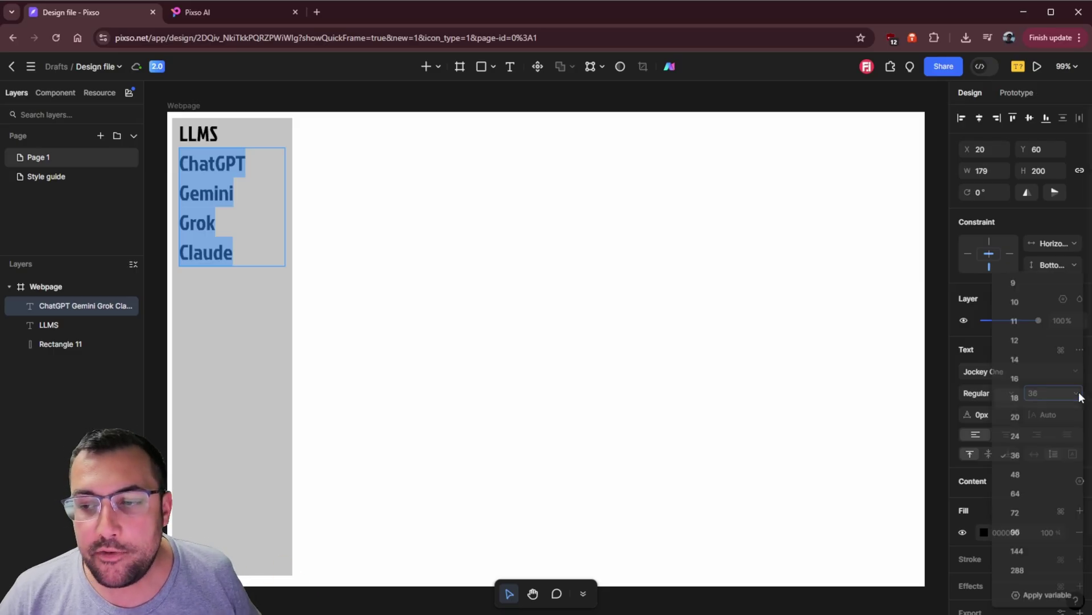
pyautogui.click(1049, 386)
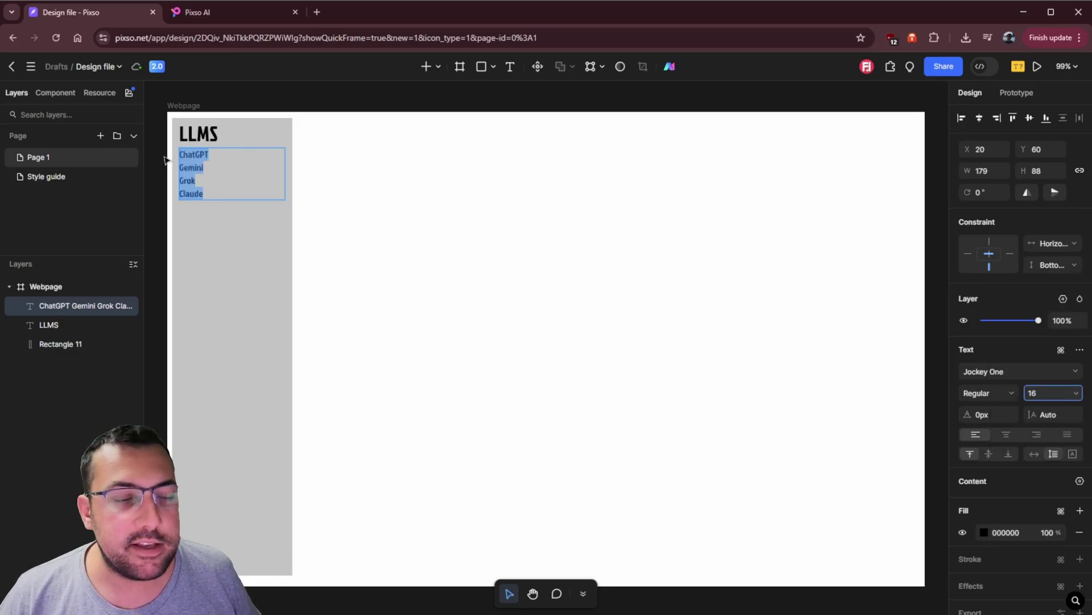
pyautogui.click(209, 188)
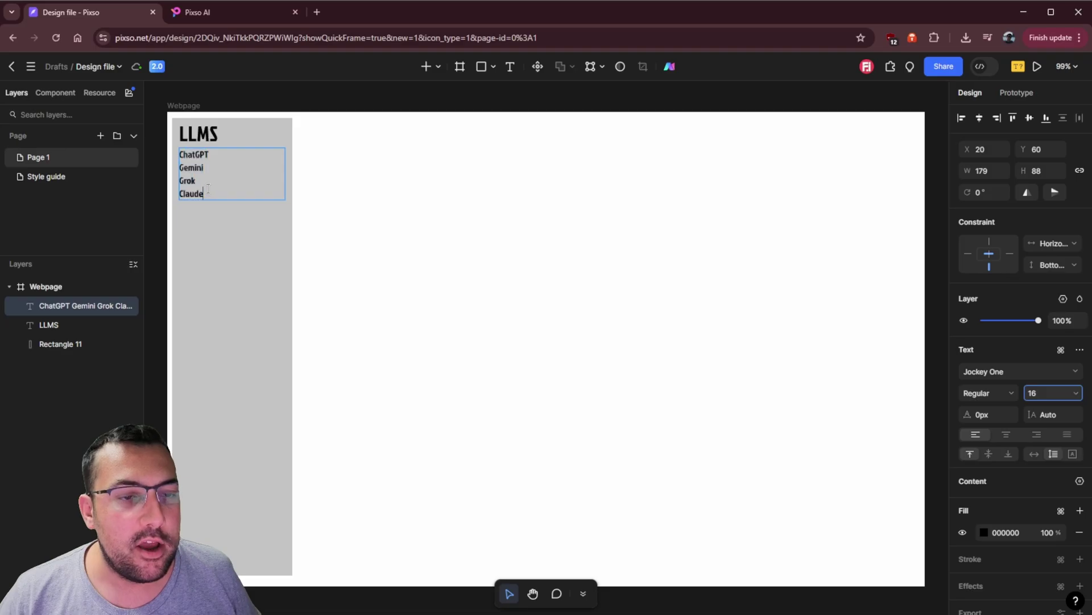
pyautogui.click(466, 105)
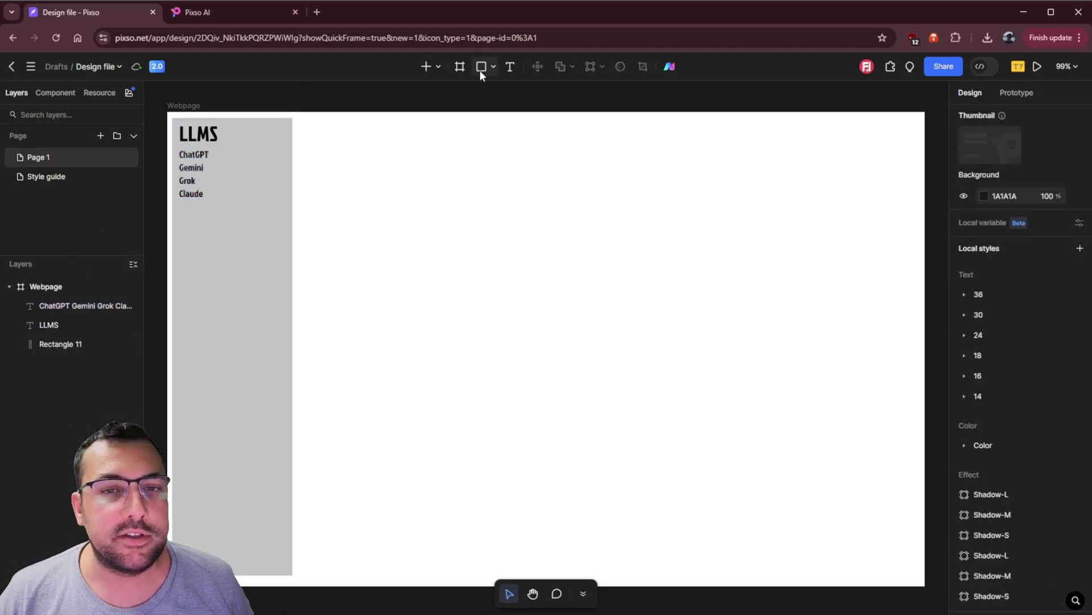
# Step: Add a main content rectangle about 1036 by 772 beside the sidebar, filling the rest of the Webpage frame
pyautogui.click(276, 154)
pyautogui.hotkey('ctrl', 'd')
pyautogui.press('Escape')
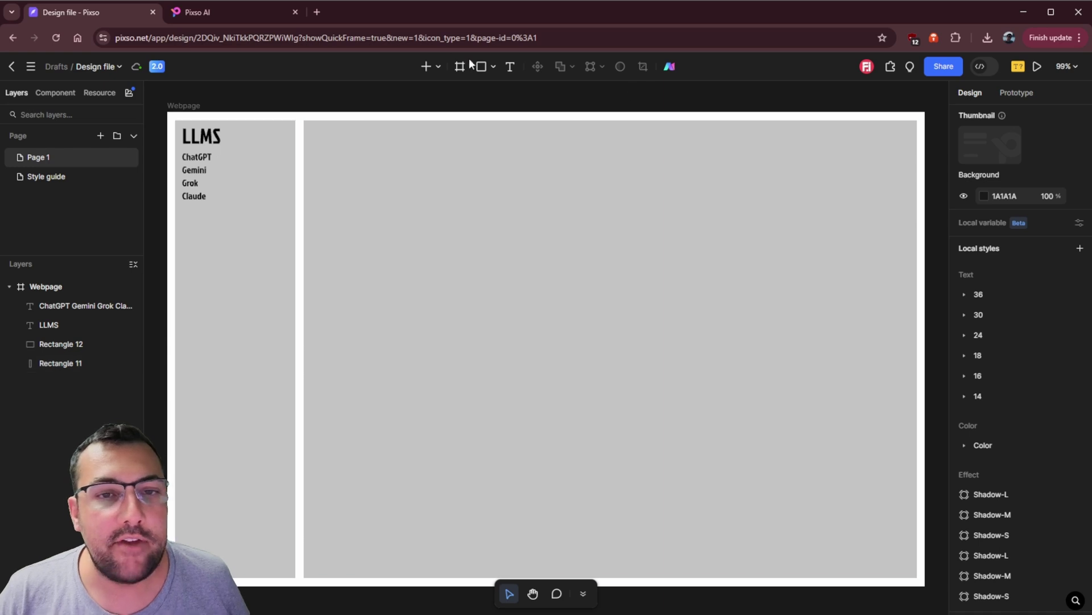
# Step: Draw a star about 25 by 18 in front of ChatGPT and shift the model list to X 40
pyautogui.click(490, 67)
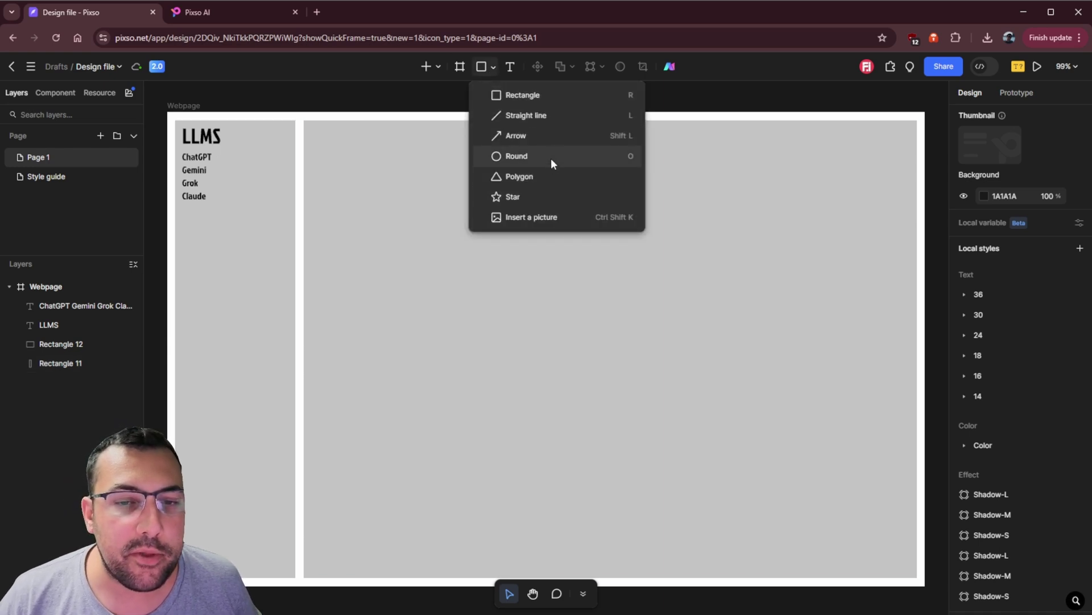
pyautogui.click(504, 195)
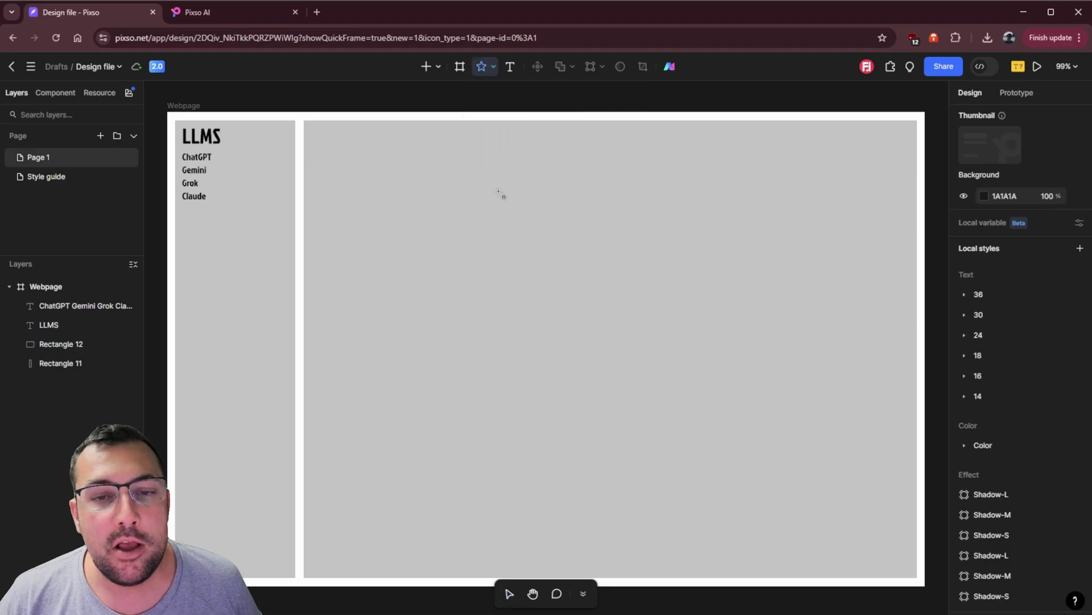
pyautogui.moveTo(175, 152); pyautogui.dragTo(220, 160)
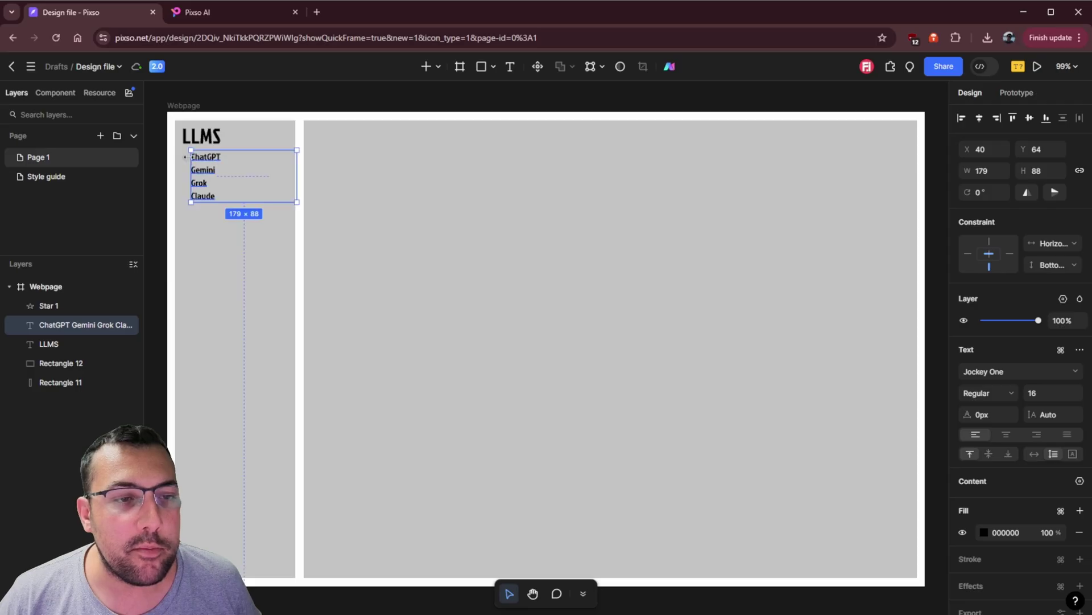
# Step: Change the fill of the star beside ChatGPT to bright yellow
pyautogui.click(183, 158)
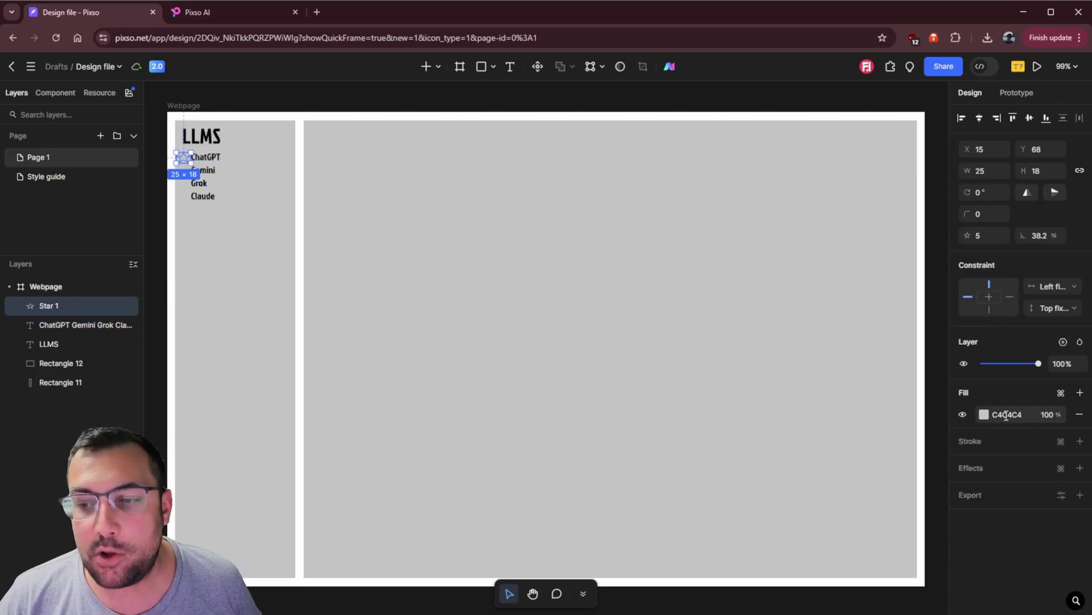
pyautogui.click(985, 414)
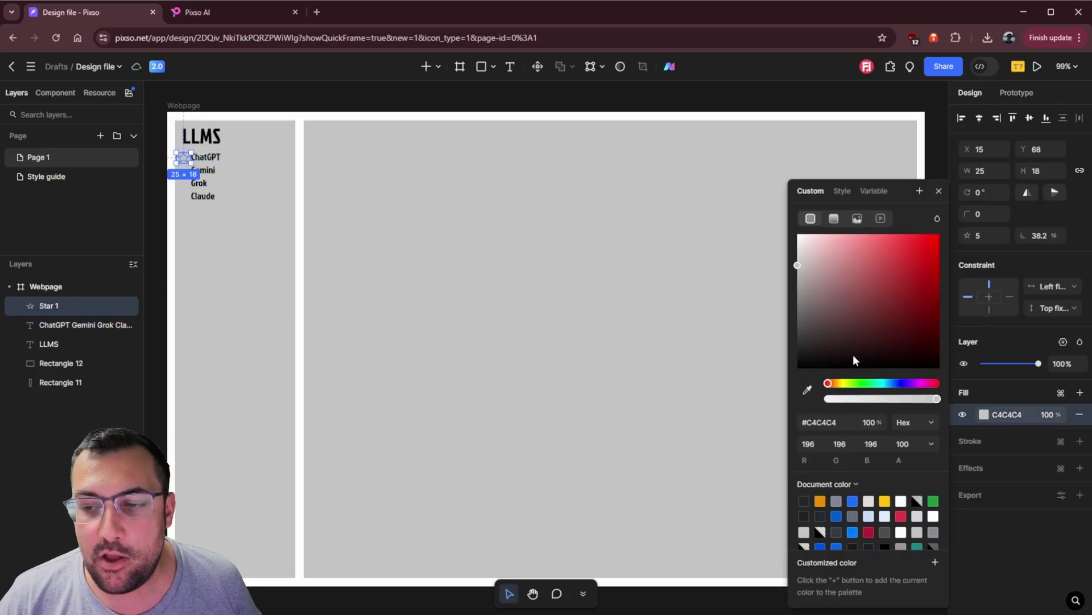
pyautogui.click(844, 383)
pyautogui.click(925, 241)
pyautogui.click(395, 227)
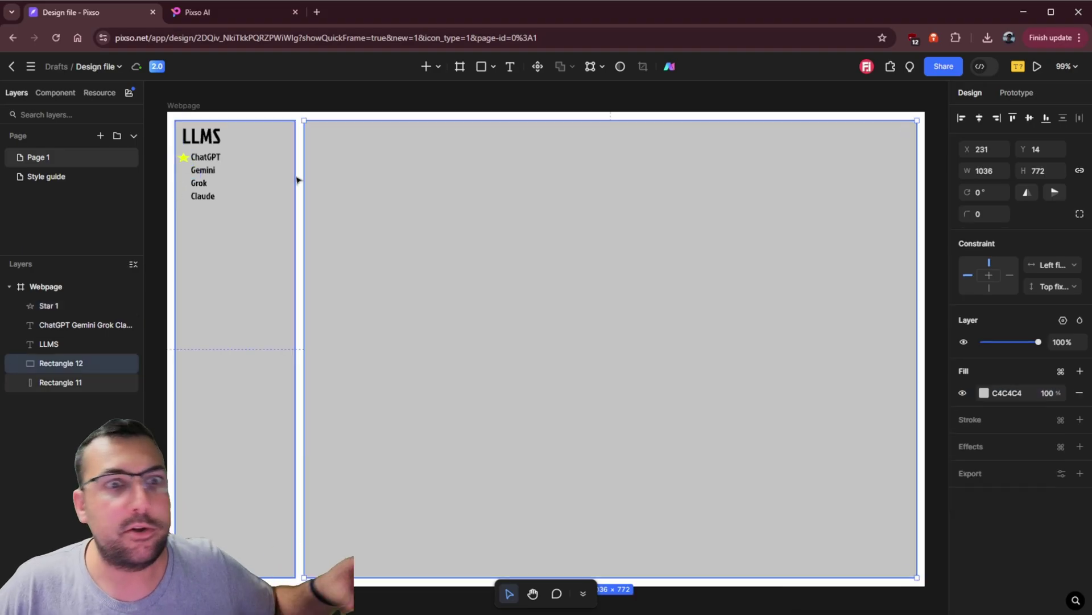
# Step: Place a 100 by 100 rectangle inside the main content area at X 467, Y 350
pyautogui.click(481, 67)
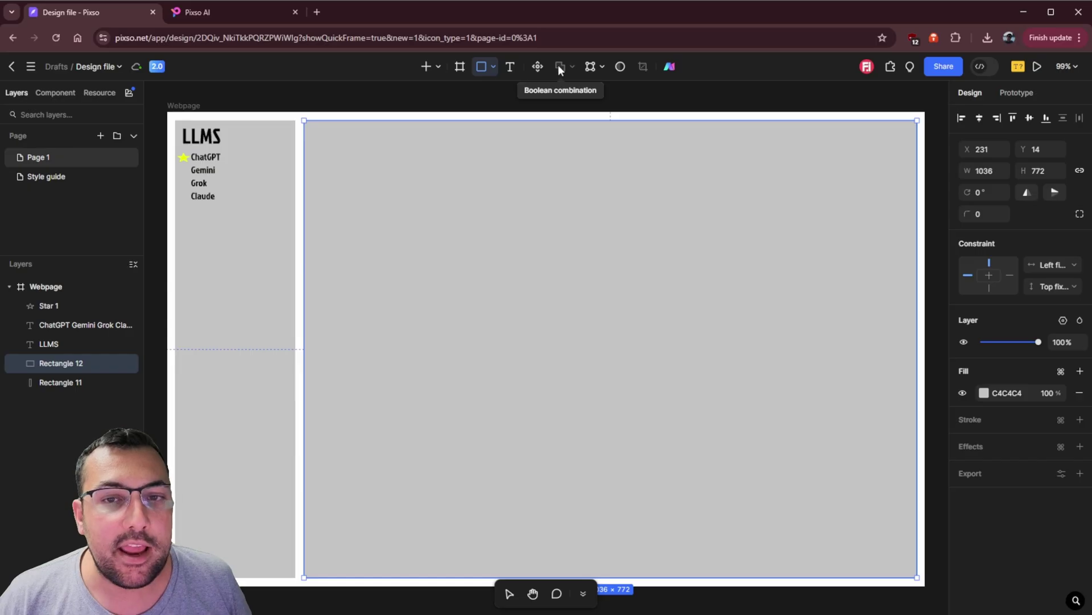
pyautogui.click(602, 69)
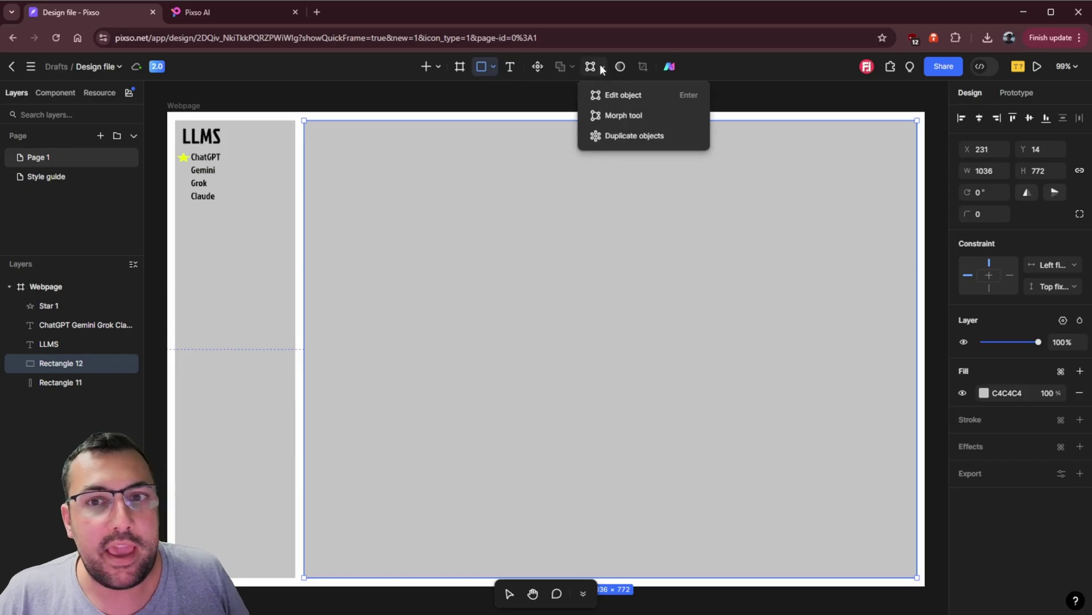
pyautogui.click(626, 96)
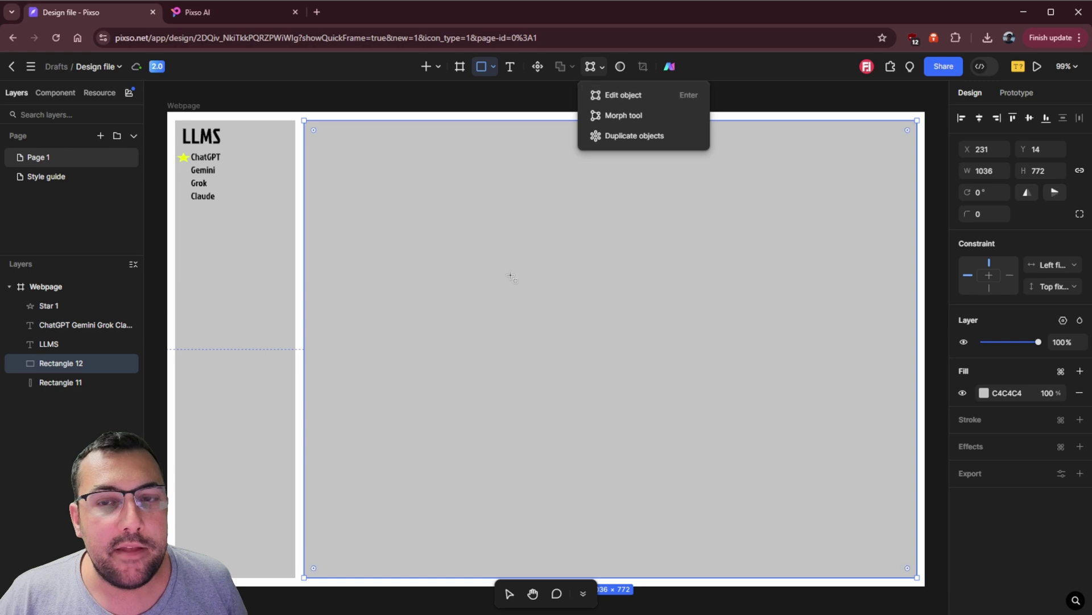
pyautogui.click(511, 277)
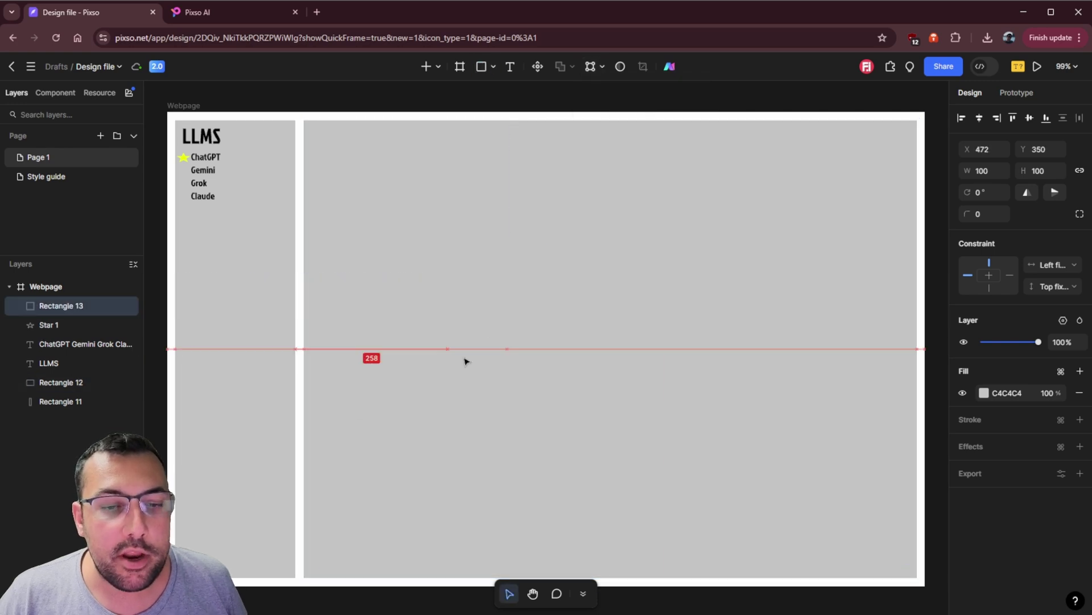
pyautogui.moveTo(466, 361); pyautogui.dragTo(463, 361)
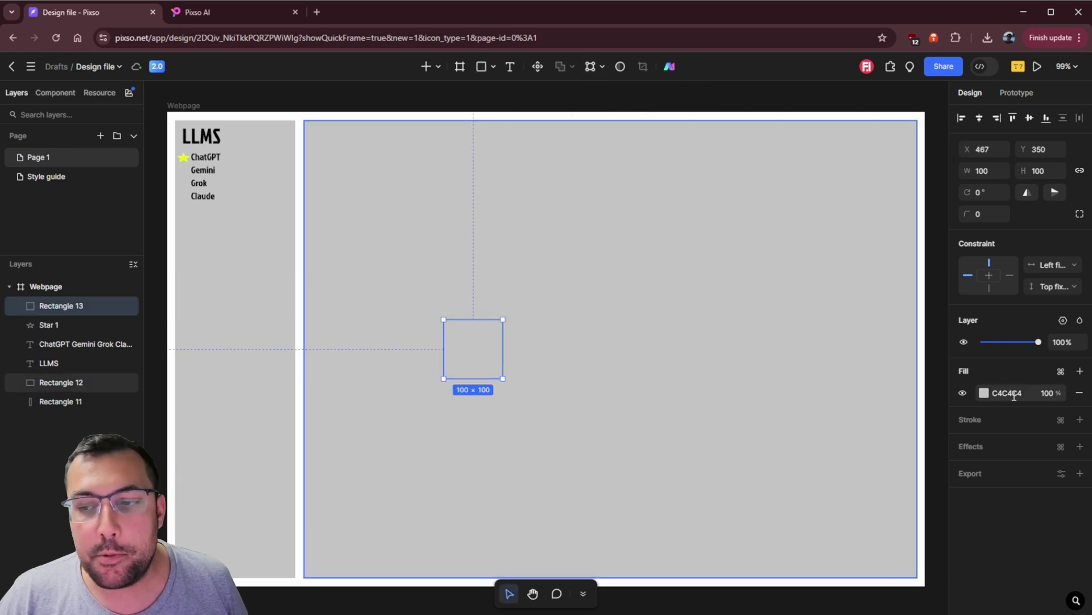
# Step: Change the small 100 by 100 rectangle's fill to white, FFFFFF
pyautogui.click(984, 392)
pyautogui.moveTo(802, 241); pyautogui.dragTo(744, 210)
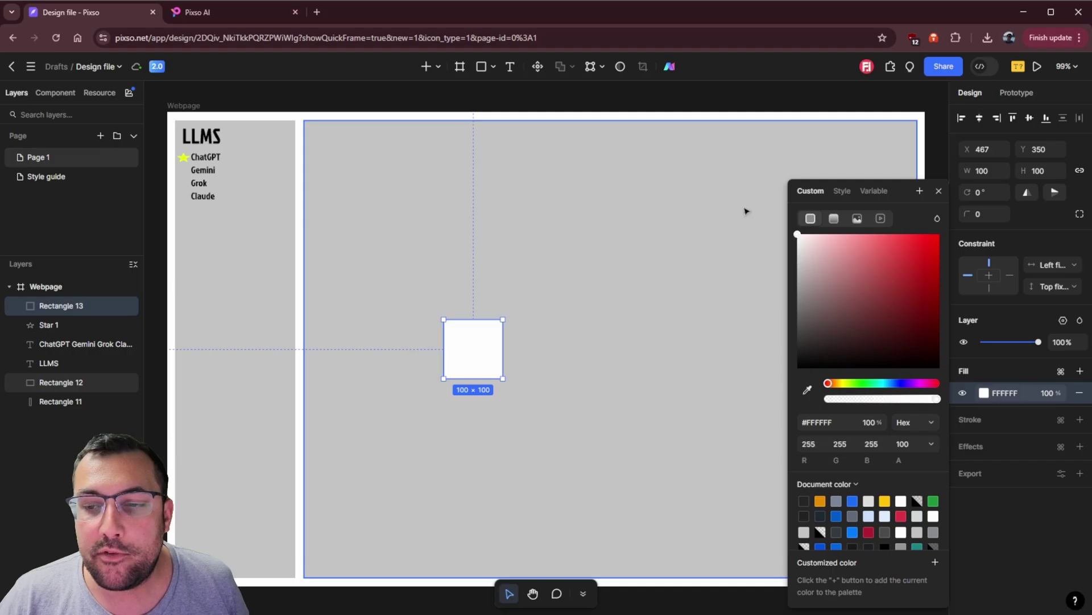
pyautogui.click(495, 355)
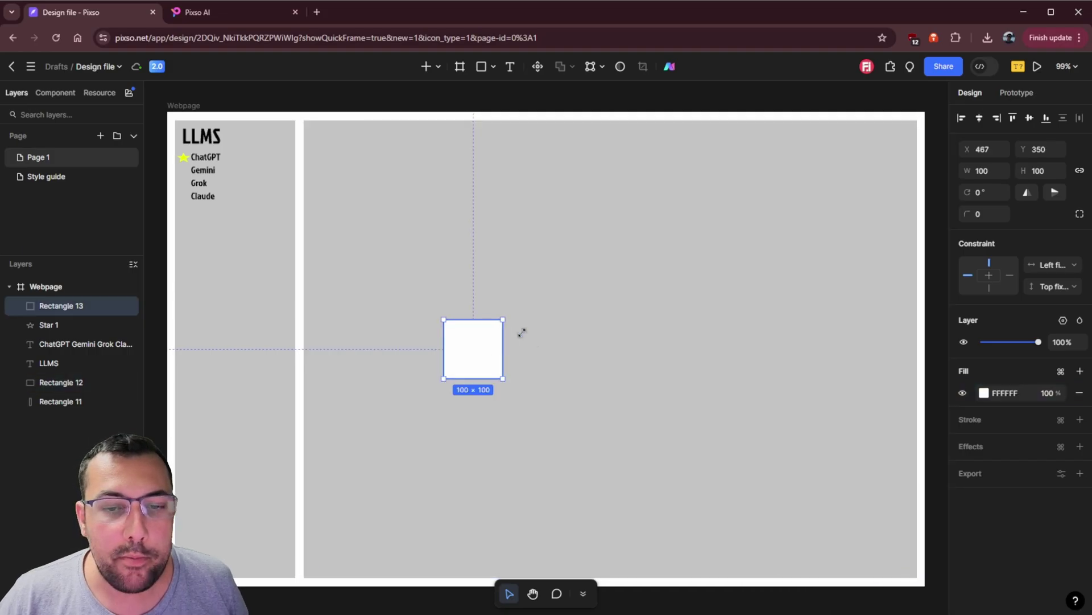
# Step: Resize the white rectangle to about 937 by 58 and place it along the bottom of the content area as an input bar
pyautogui.moveTo(503, 320); pyautogui.dragTo(893, 419)
pyautogui.moveTo(787, 398); pyautogui.dragTo(658, 547)
pyautogui.moveTo(766, 532); pyautogui.dragTo(868, 532)
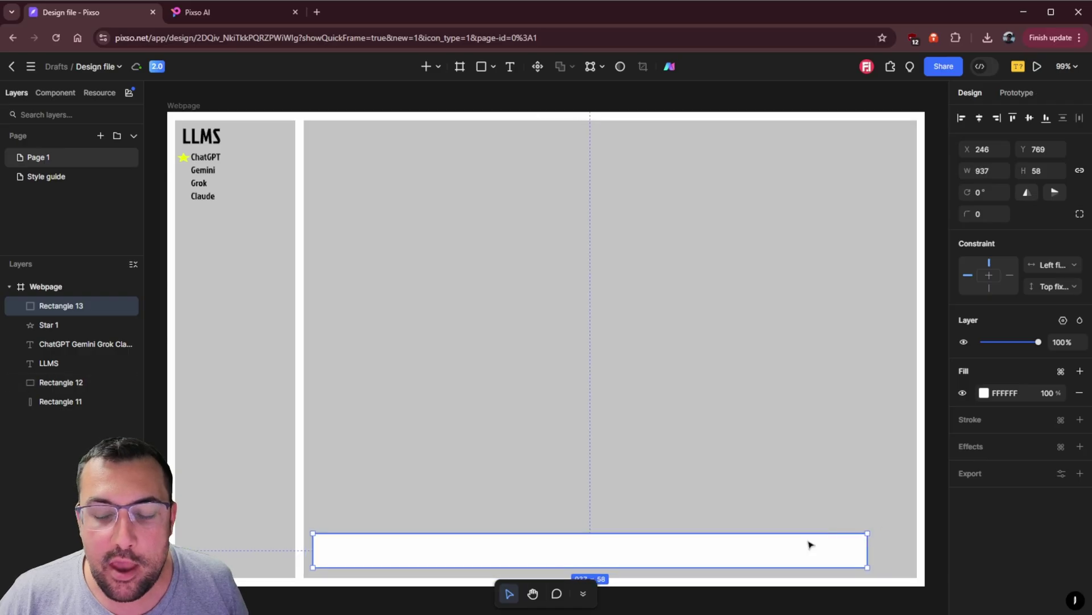
pyautogui.rightClick(777, 551)
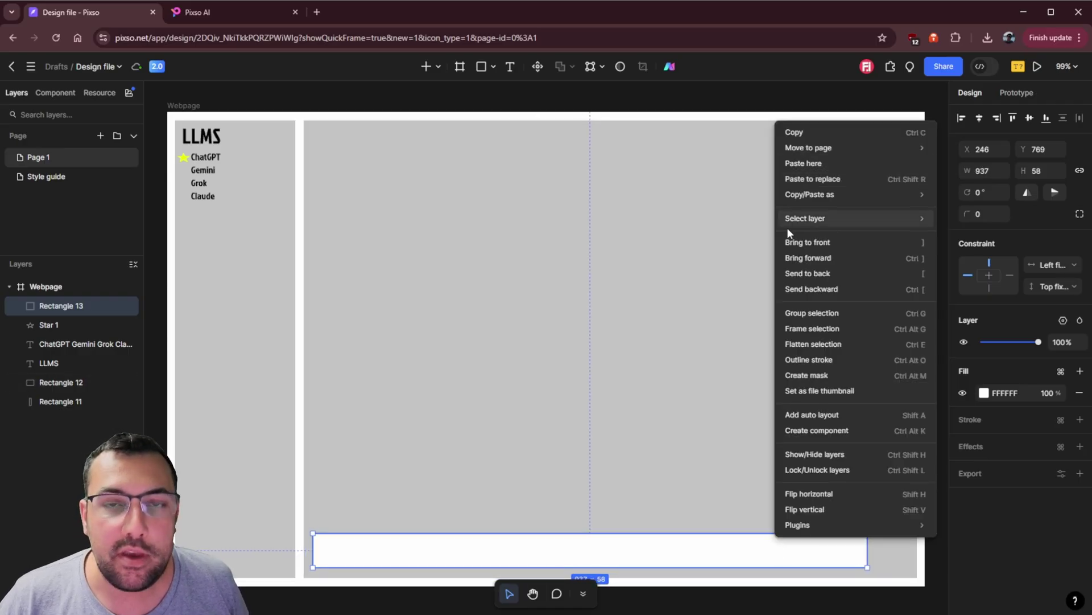
pyautogui.click(592, 179)
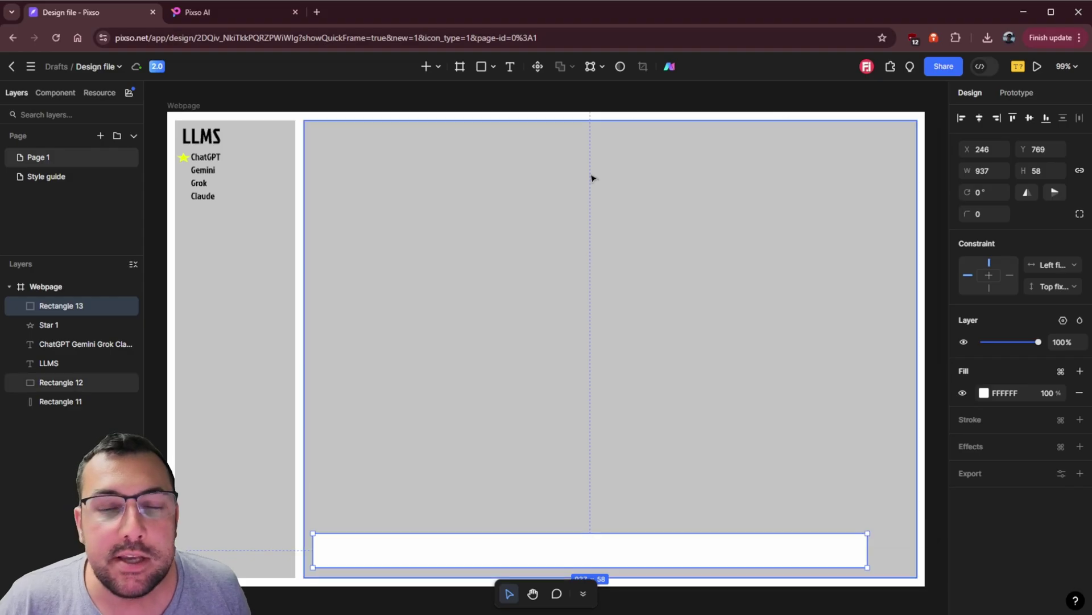
# Step: Generate an AI Design Element Checklist for "a chat system with multiple llms" and read through its suggestions
pyautogui.click(669, 66)
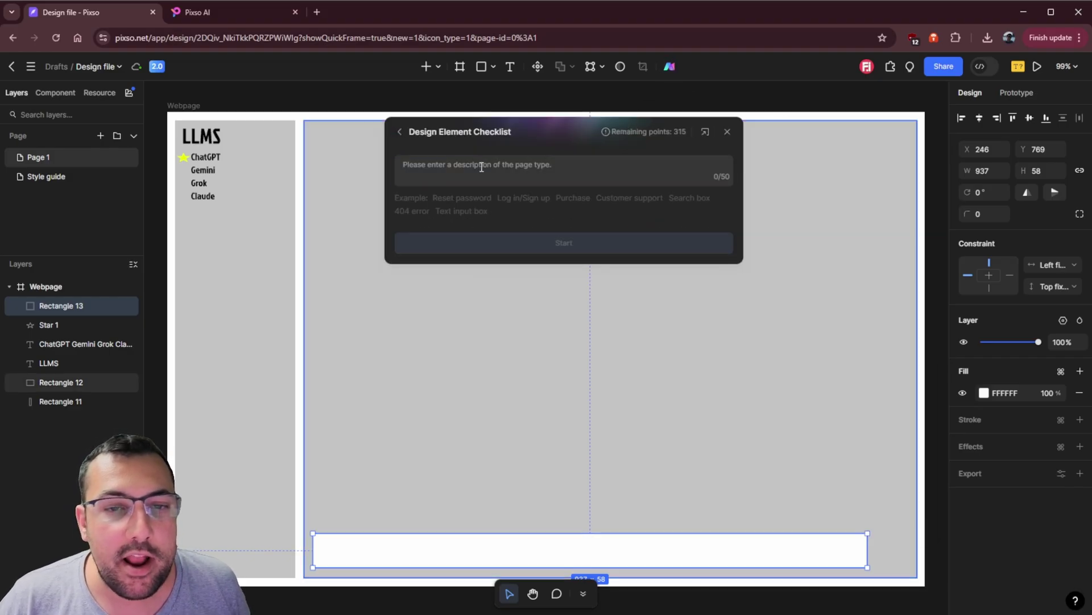
pyautogui.write('a chat system with multiple llms')
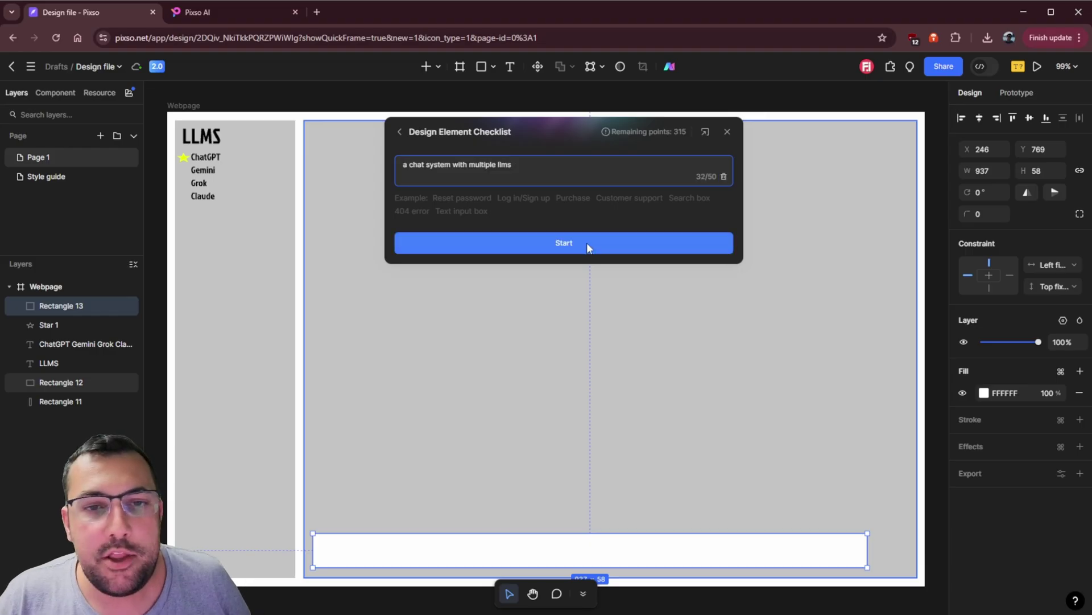
pyautogui.click(580, 239)
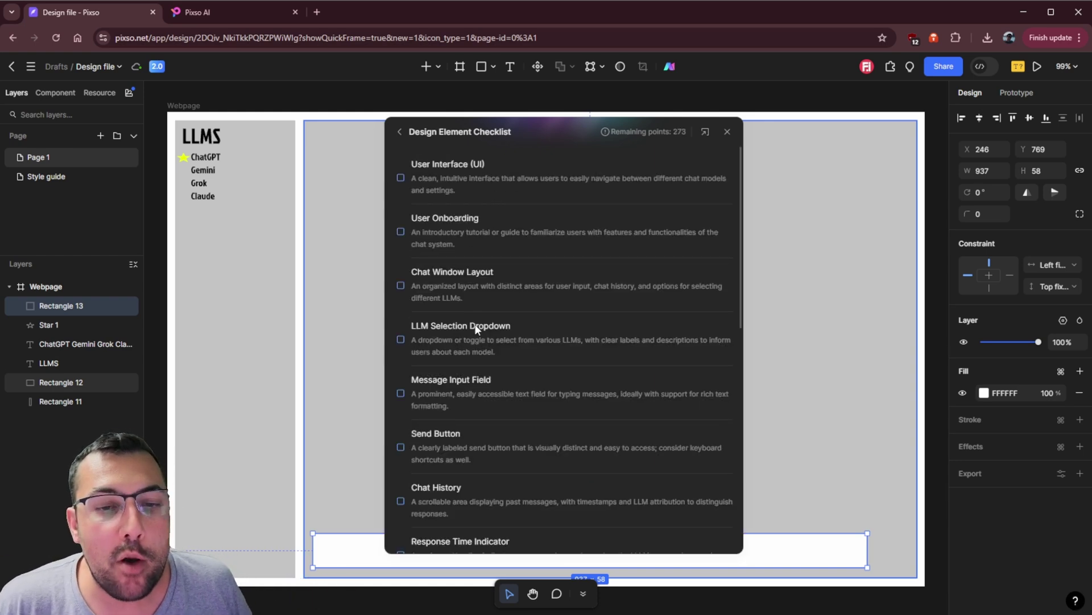
pyautogui.scroll(-1, 501, 306)
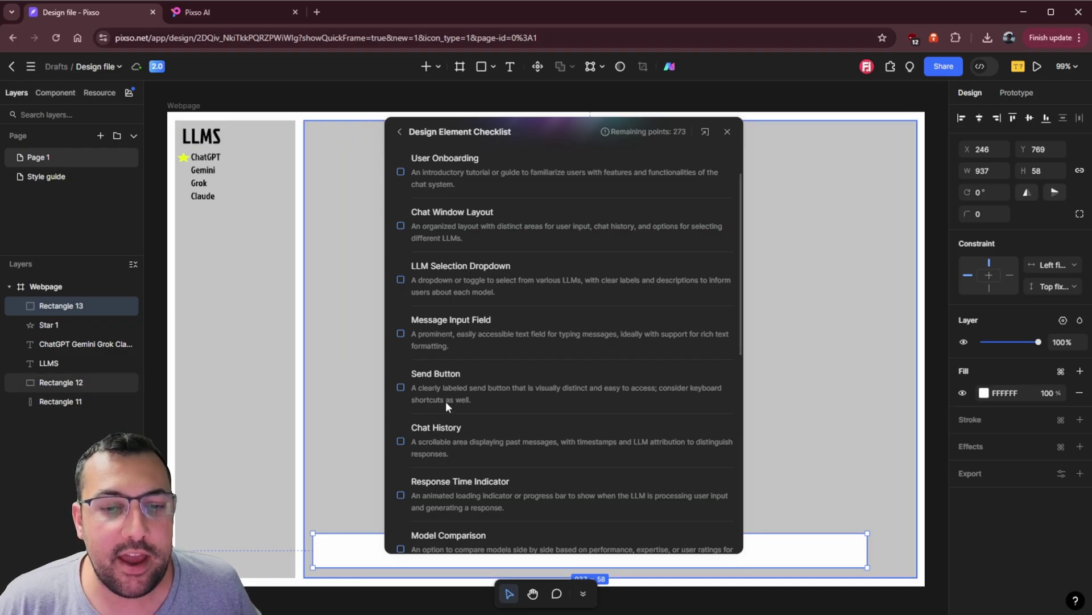
pyautogui.scroll(-2, 487, 413)
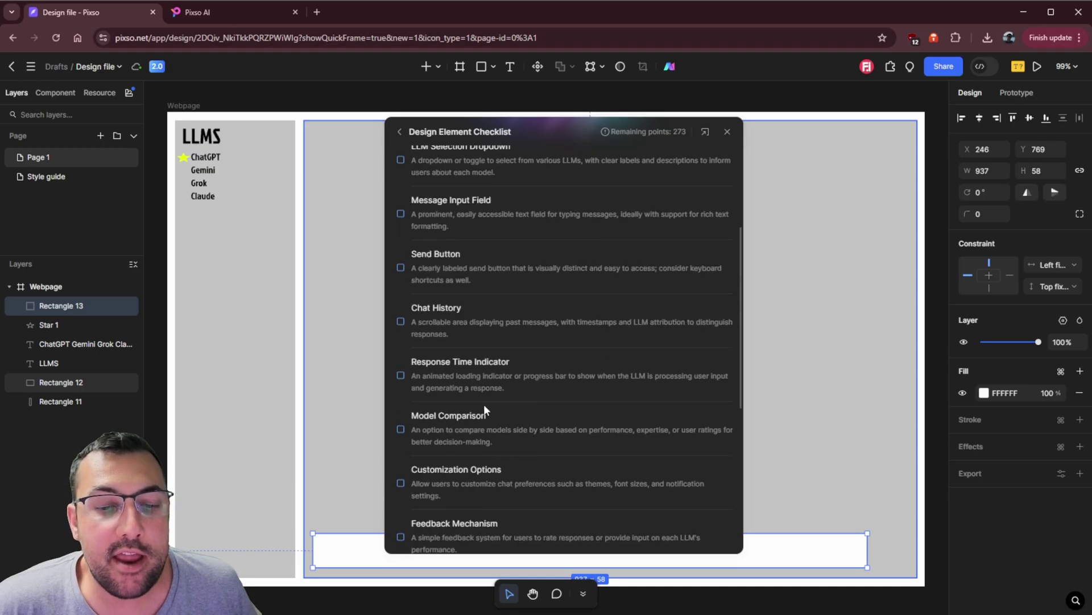
pyautogui.scroll(-5, 492, 338)
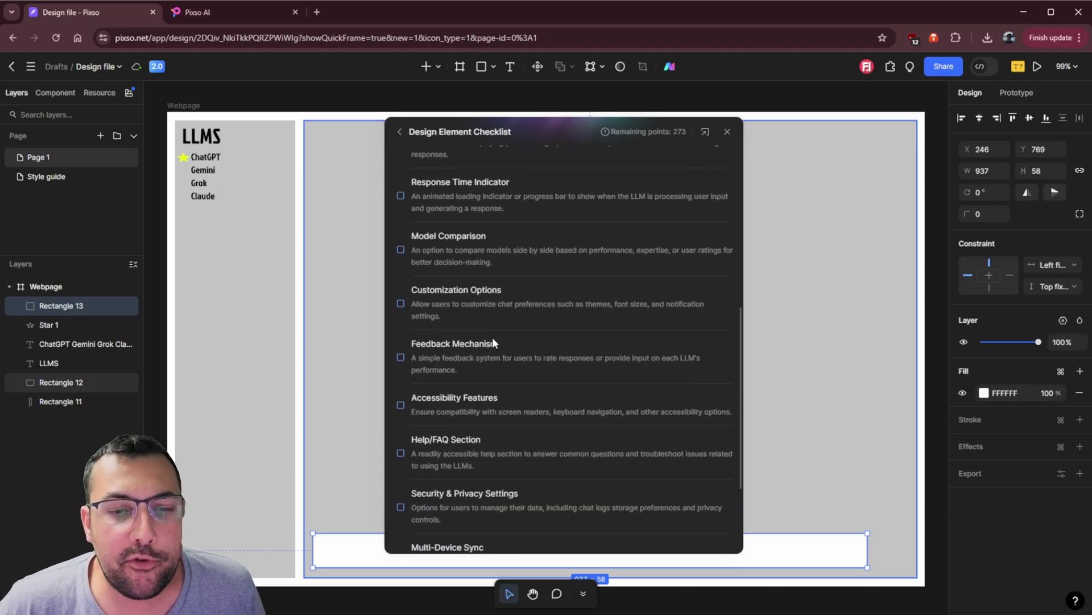
pyautogui.scroll(-1, 492, 345)
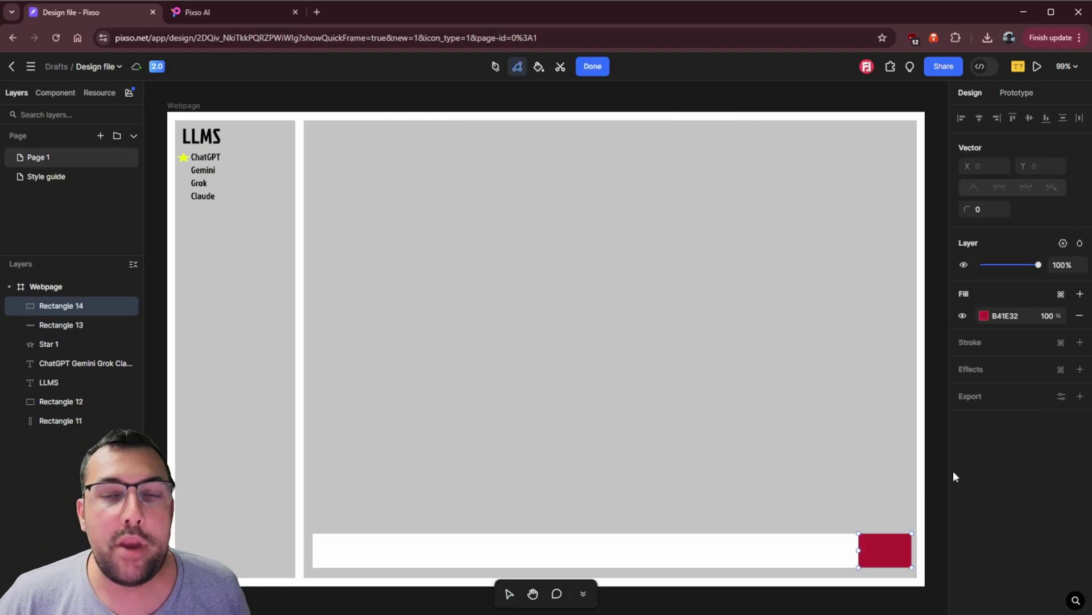
# Step: Try bending the red rectangle's side edge and upper corner in vector editing, and undo the distortions
pyautogui.moveTo(859, 551)
pyautogui.mouseDown()
pyautogui.moveTo(832, 558)
pyautogui.moveTo(863, 567)
pyautogui.moveTo(853, 557)
pyautogui.mouseUp()
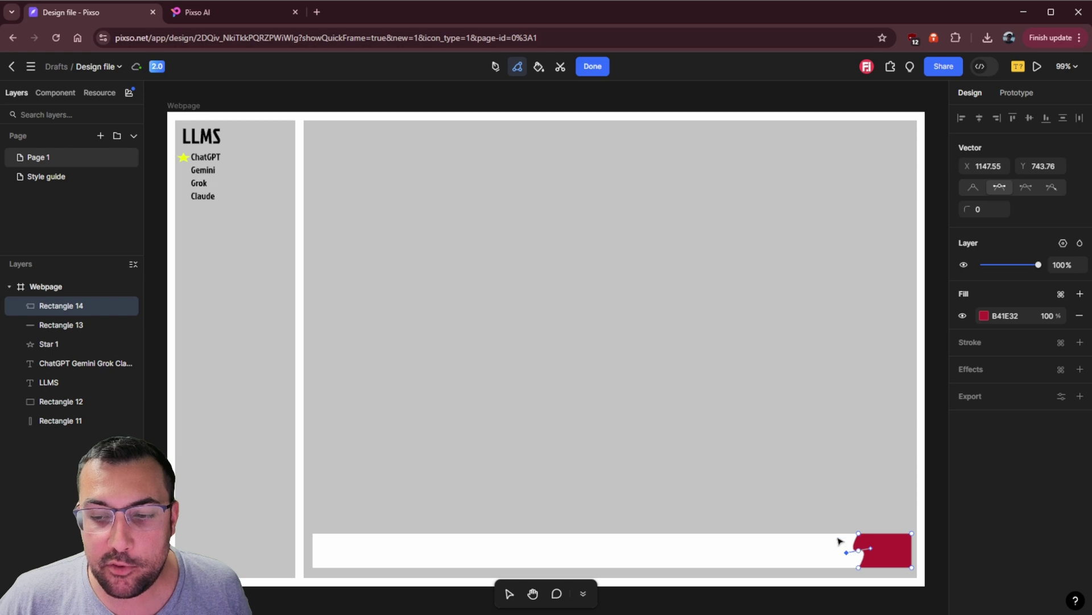
pyautogui.click(840, 540)
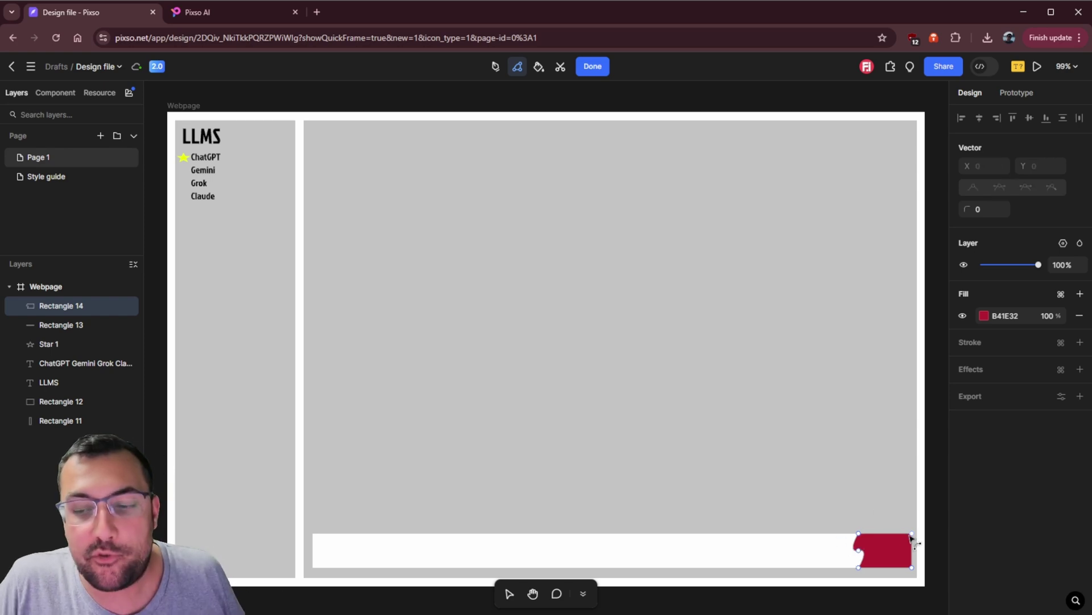
pyautogui.moveTo(912, 535); pyautogui.dragTo(859, 551)
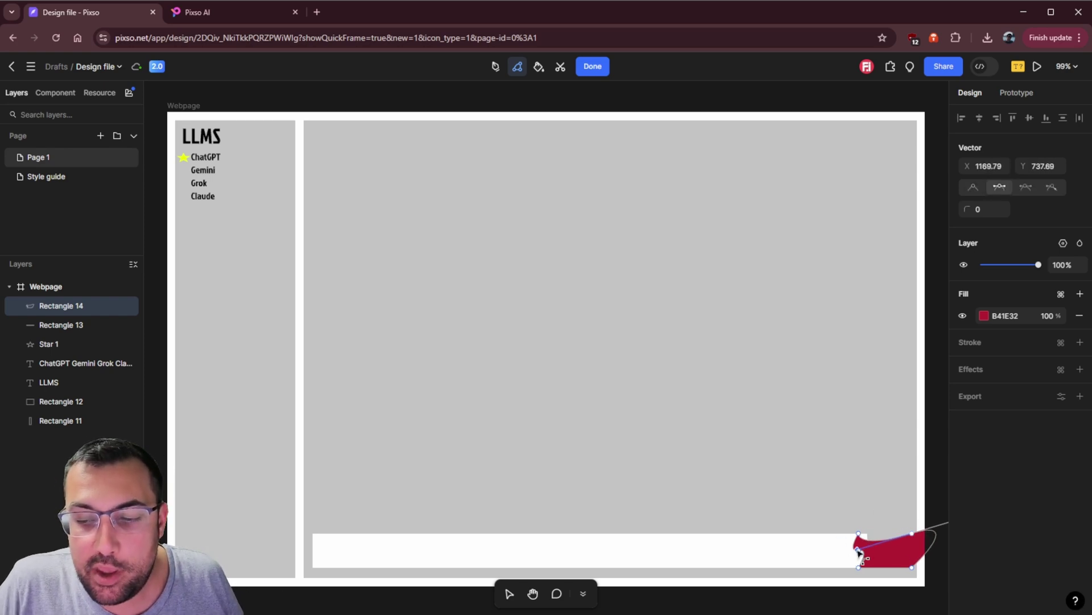
pyautogui.hotkey('ctrl', 'z')
pyautogui.hotkey('ctrl', 'z')
pyautogui.hotkey('ctrl', 'z')
pyautogui.hotkey('ctrl', 'z')
pyautogui.hotkey('ctrl', 'z')
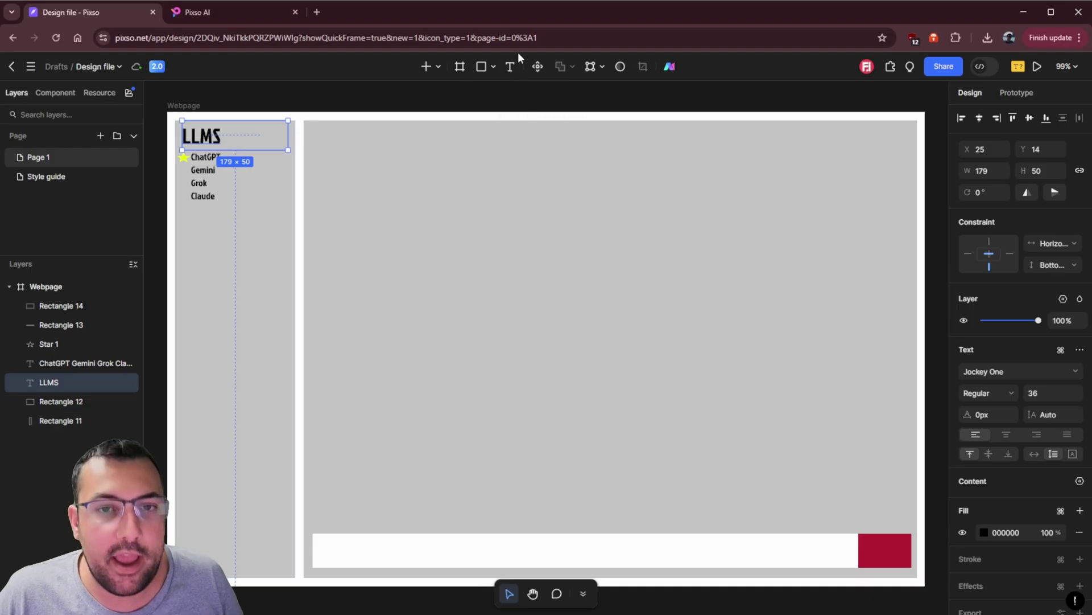
# Step: Duplicate the LLMS heading, placing the copy just above the red rectangle, and change its text to SEND
pyautogui.hotkey('ctrl', 'd')
pyautogui.moveTo(300, 165); pyautogui.dragTo(900, 488)
pyautogui.doubleClick(861, 479)
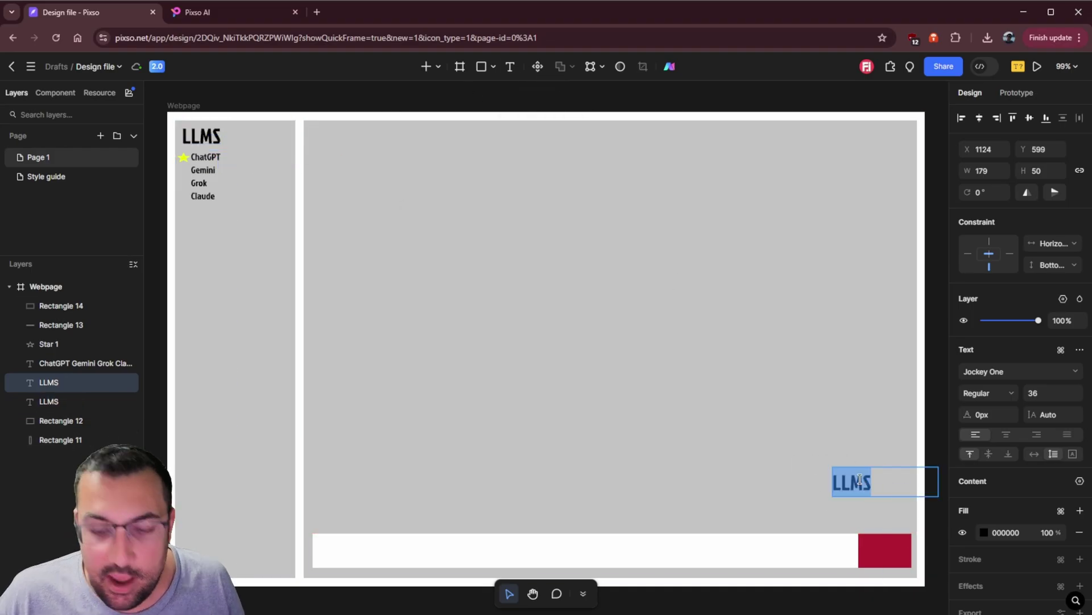
pyautogui.write('SEND')
pyautogui.press('Escape')
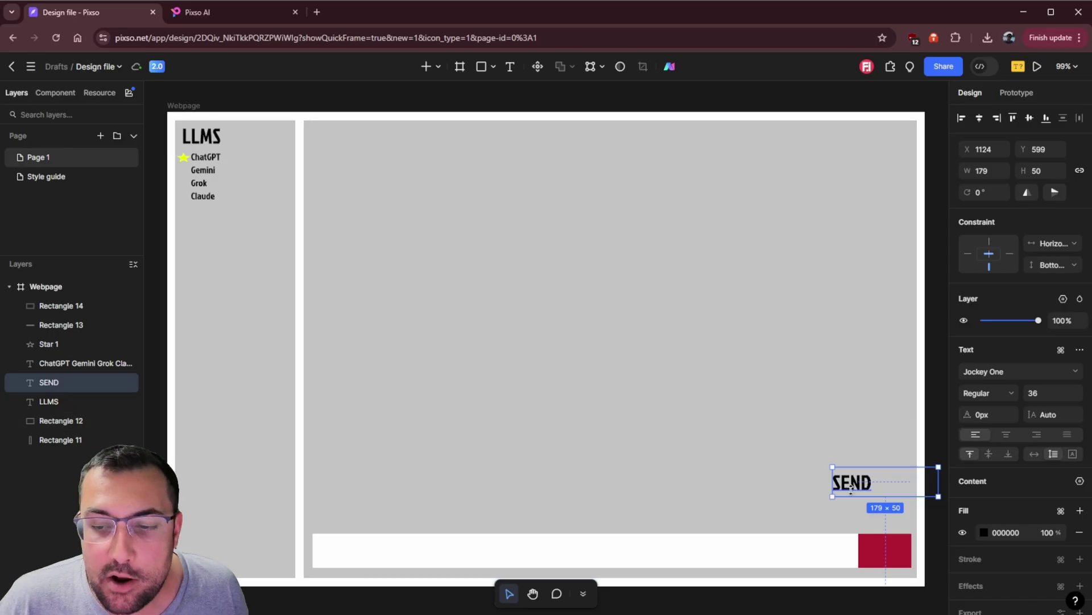
# Step: Place the SEND text on the red rectangle, in front of it in the layer order, and change its fill to white
pyautogui.moveTo(851, 488); pyautogui.dragTo(885, 562)
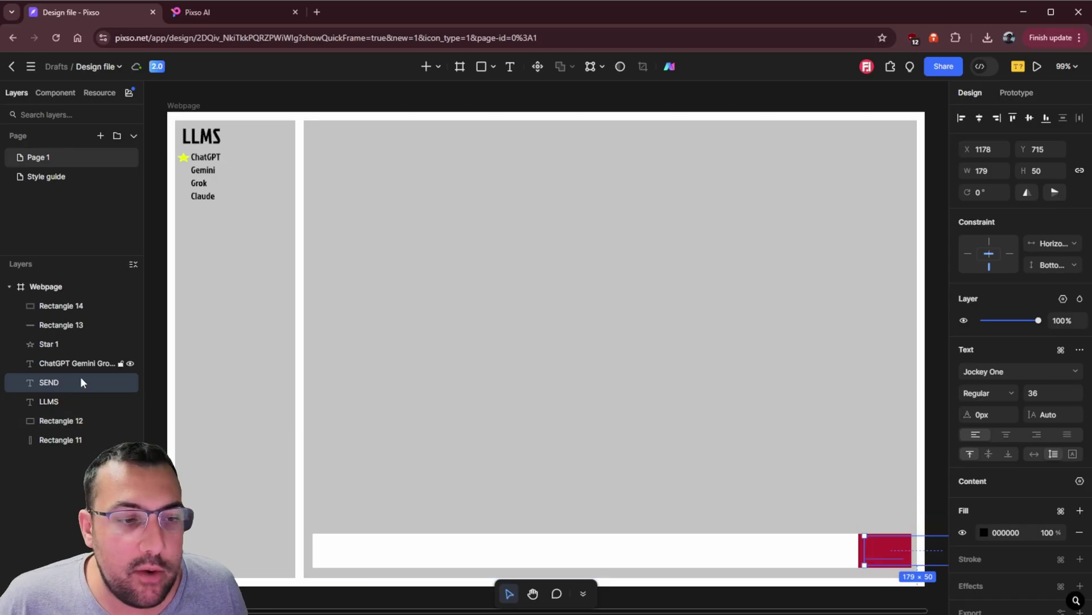
pyautogui.moveTo(55, 383); pyautogui.dragTo(60, 303)
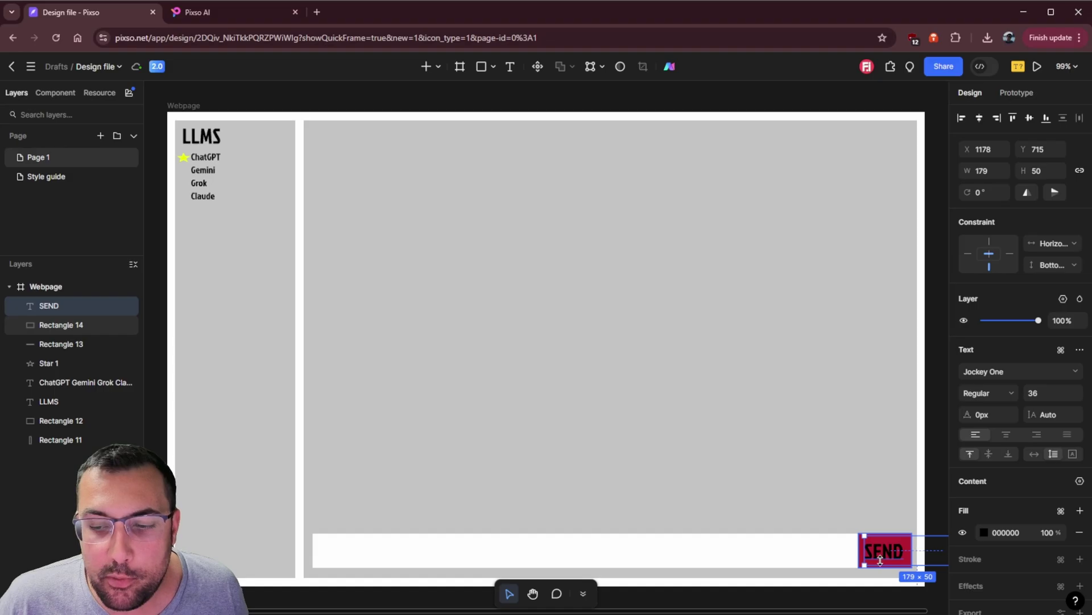
pyautogui.click(985, 532)
pyautogui.moveTo(848, 254); pyautogui.dragTo(724, 184)
pyautogui.click(693, 260)
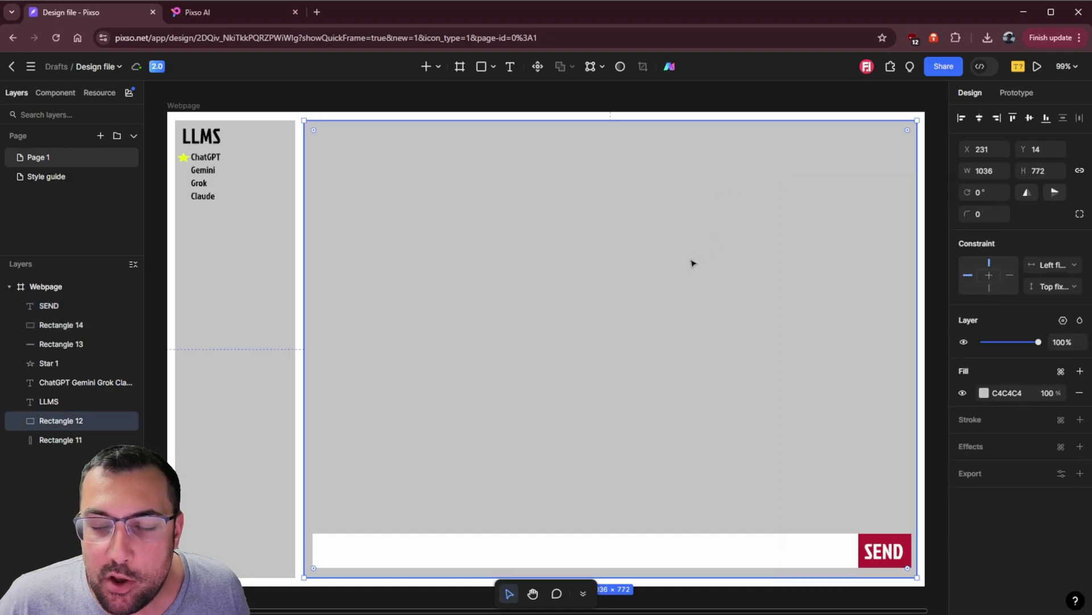
# Step: Select the sidebar rectangle and look over the template gallery in Pixso AI before returning to the design file
pyautogui.click(297, 400)
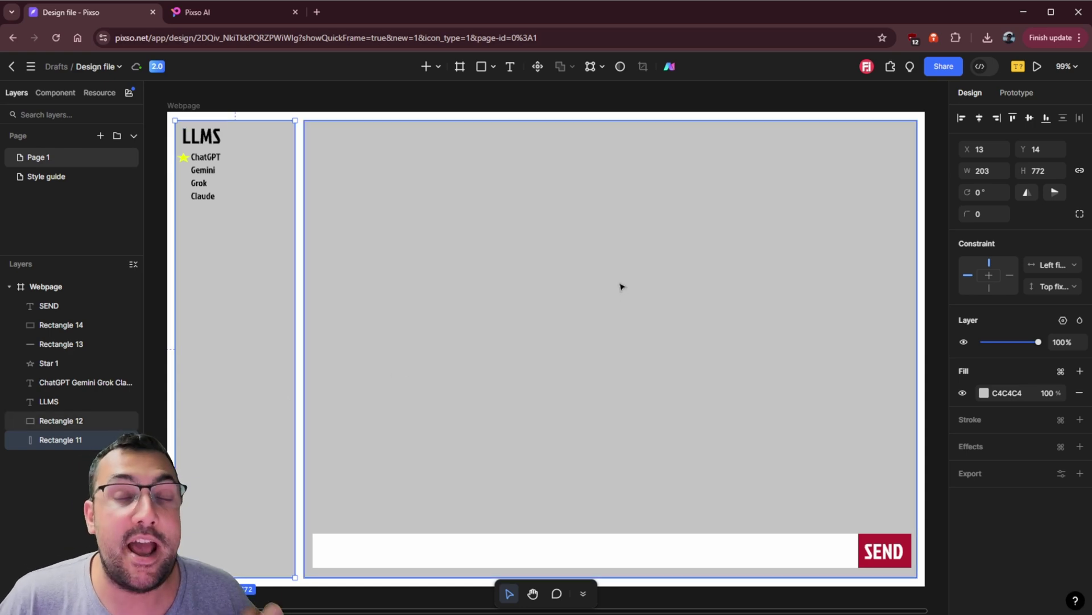
pyautogui.click(251, 12)
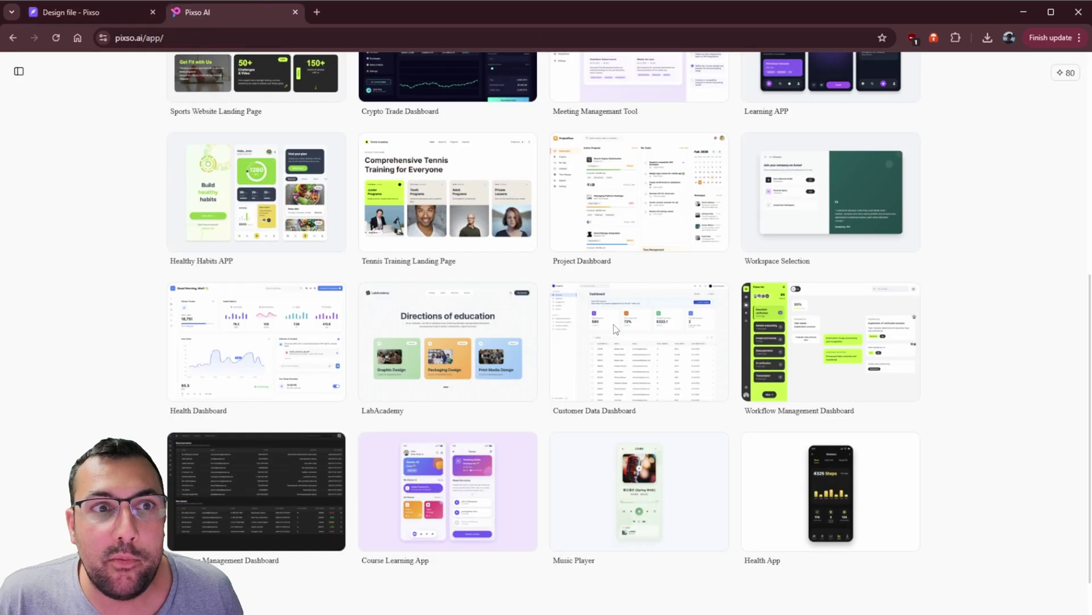
pyautogui.scroll(3, 497, 390)
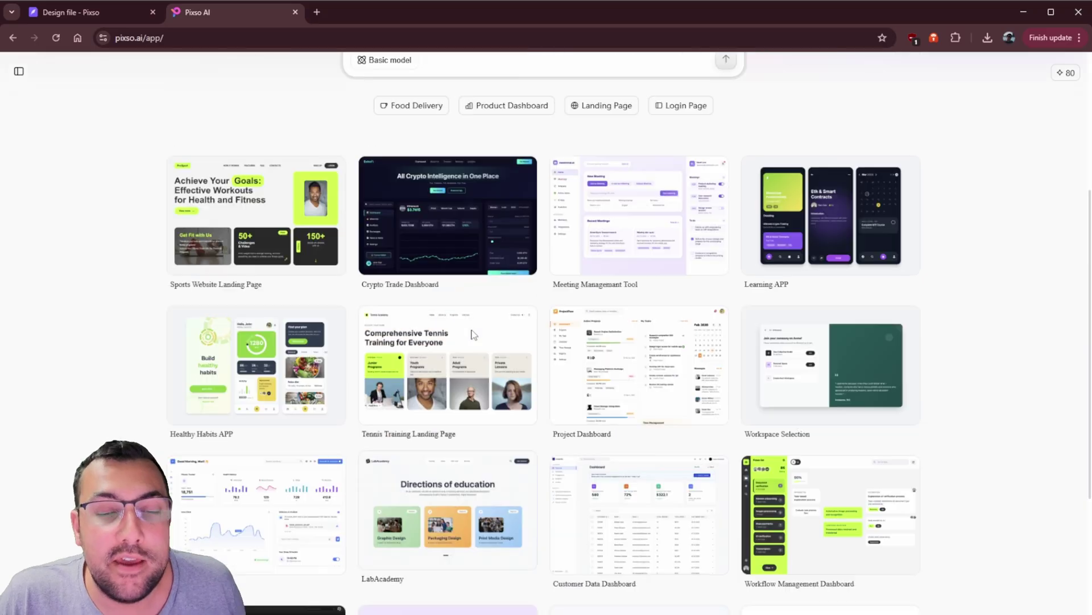
pyautogui.hotkey('ctrl', 'shift', 'Tab')
# Step: Turn on Dev view and copy the sidebar rectangle's layout CSS
pyautogui.click(979, 67)
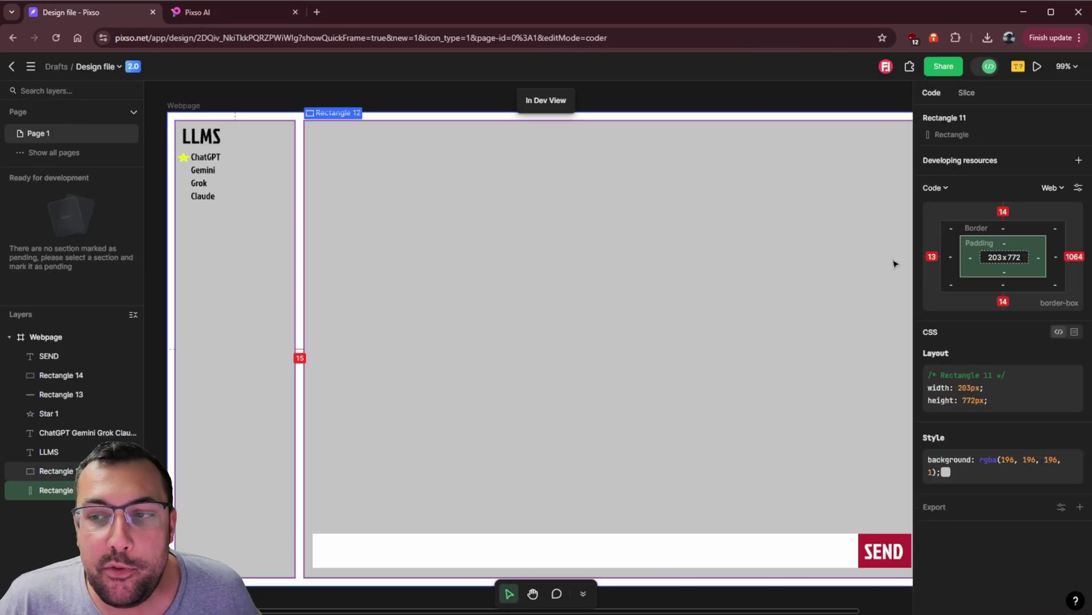
pyautogui.click(1079, 188)
pyautogui.click(990, 422)
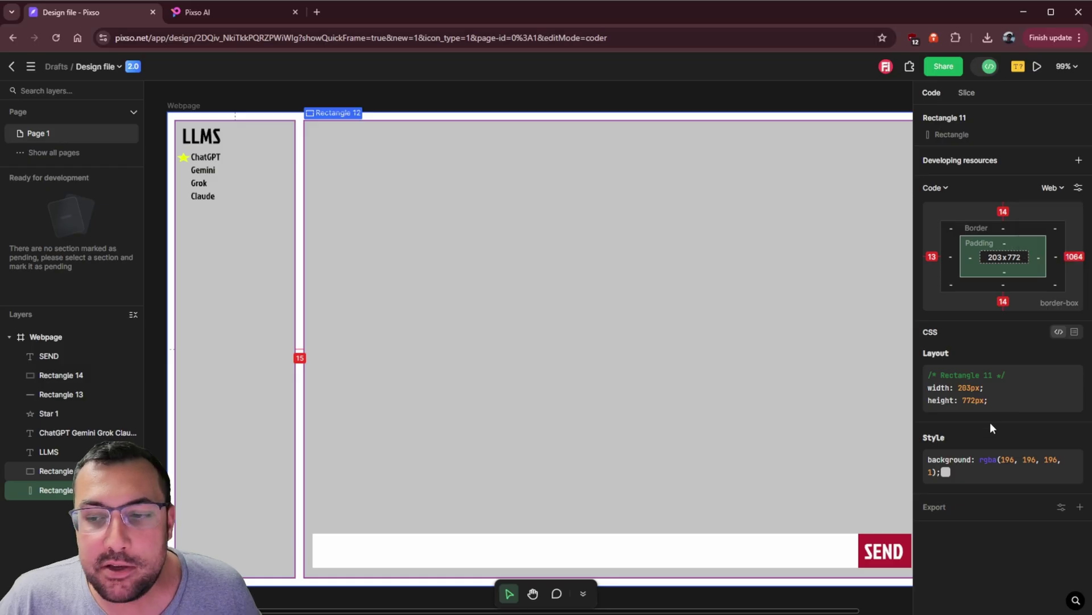
pyautogui.click(1075, 353)
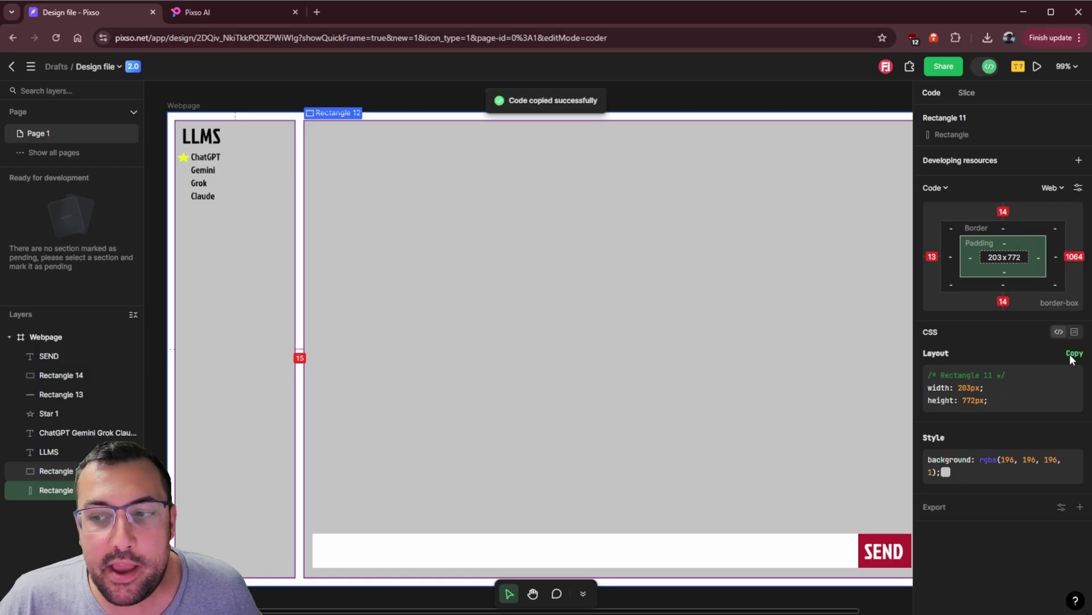
# Step: Inspect the generated CSS of the content area, the LLMS heading and the list of model names
pyautogui.click(527, 333)
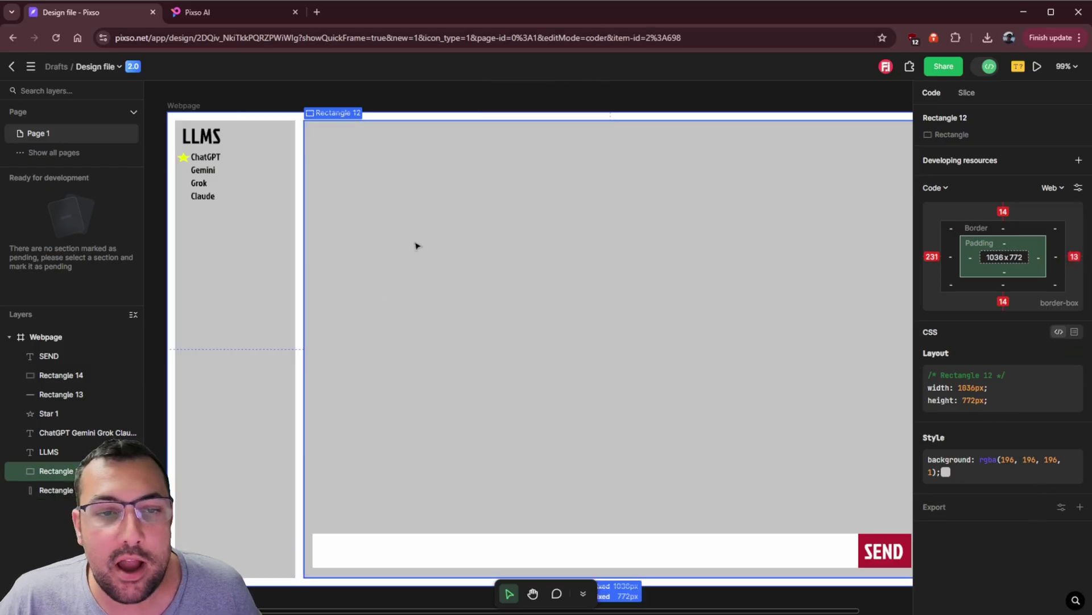
pyautogui.click(206, 141)
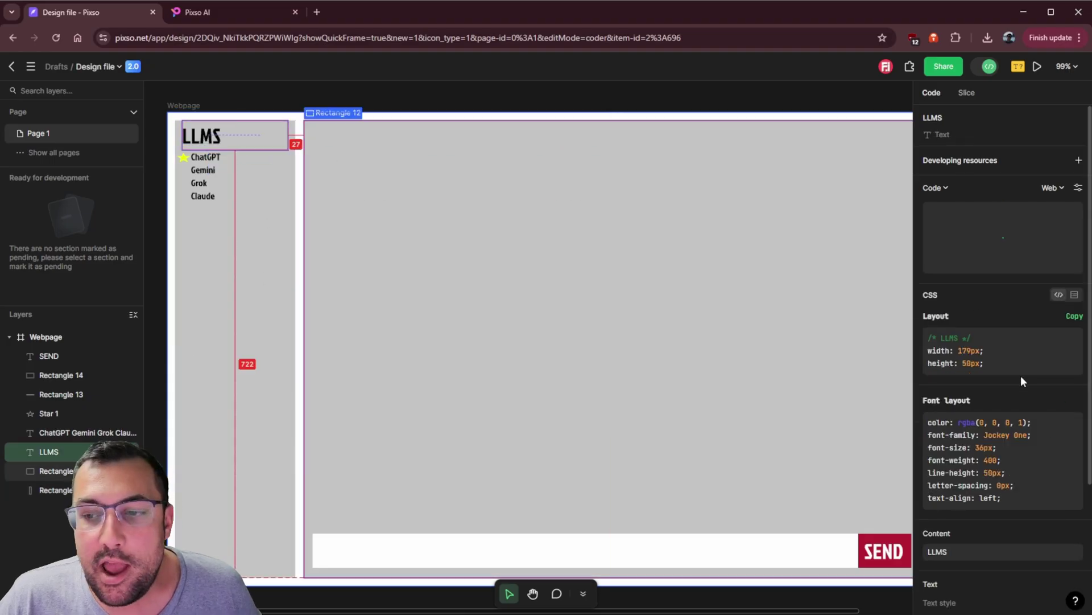
pyautogui.click(198, 167)
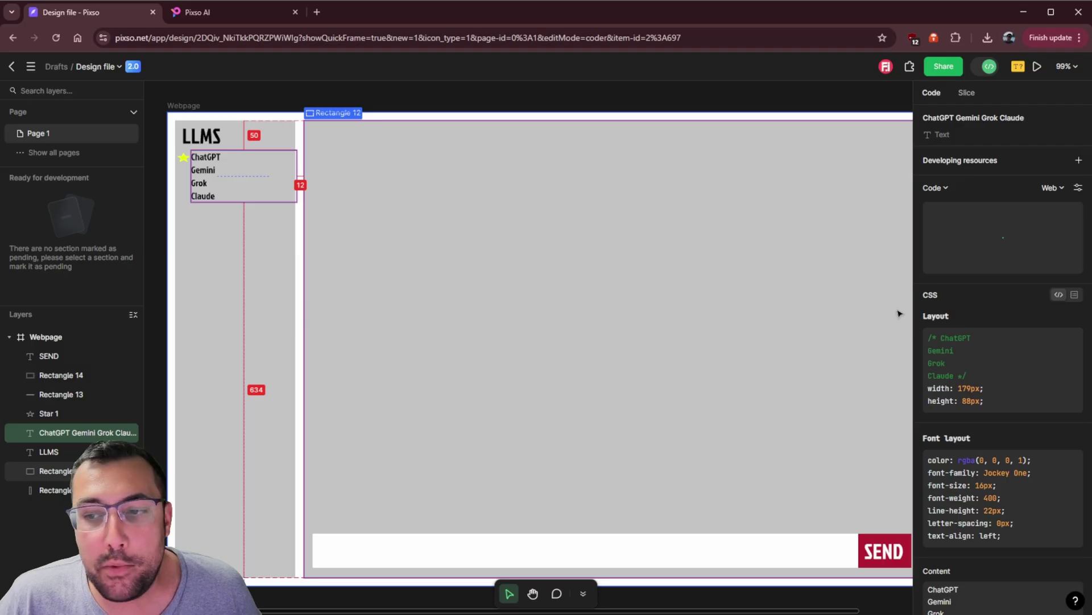
pyautogui.scroll(-3, 1019, 429)
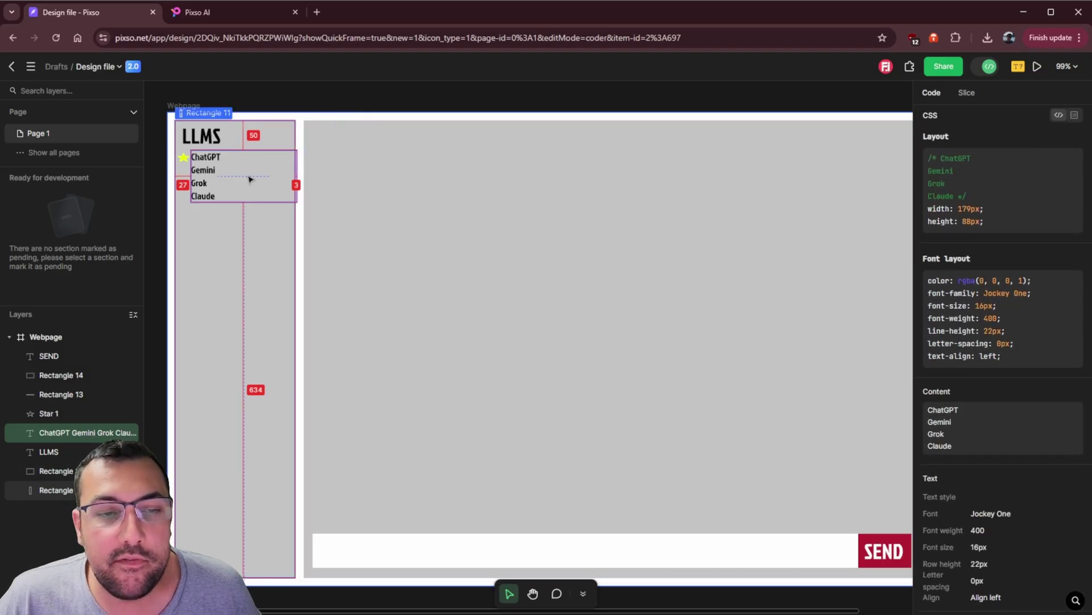
pyautogui.scroll(1, 395, 227)
pyautogui.scroll(3, 1007, 121)
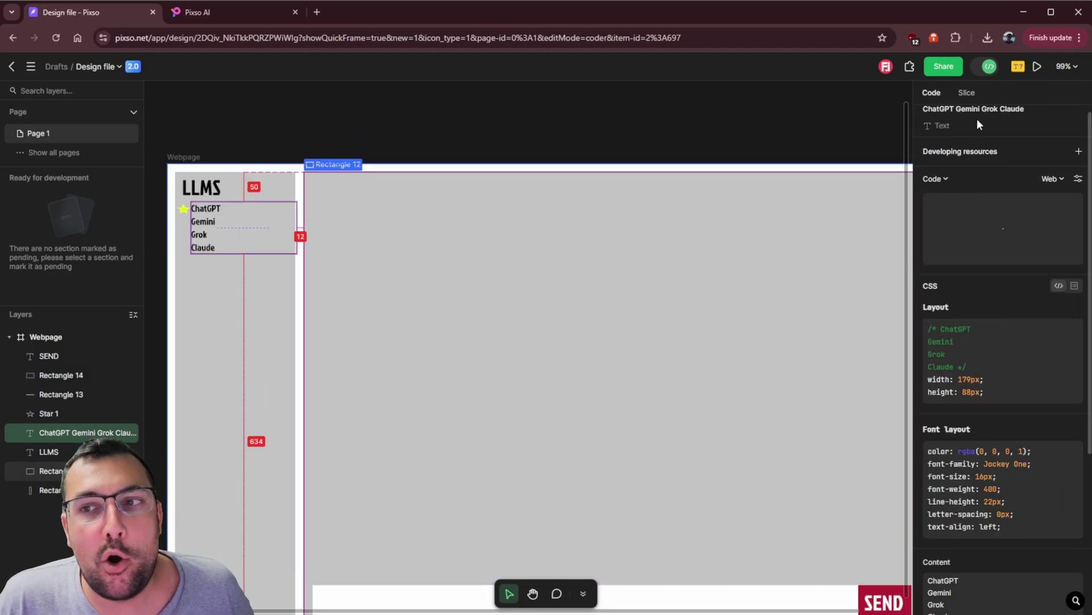
pyautogui.press('Escape')
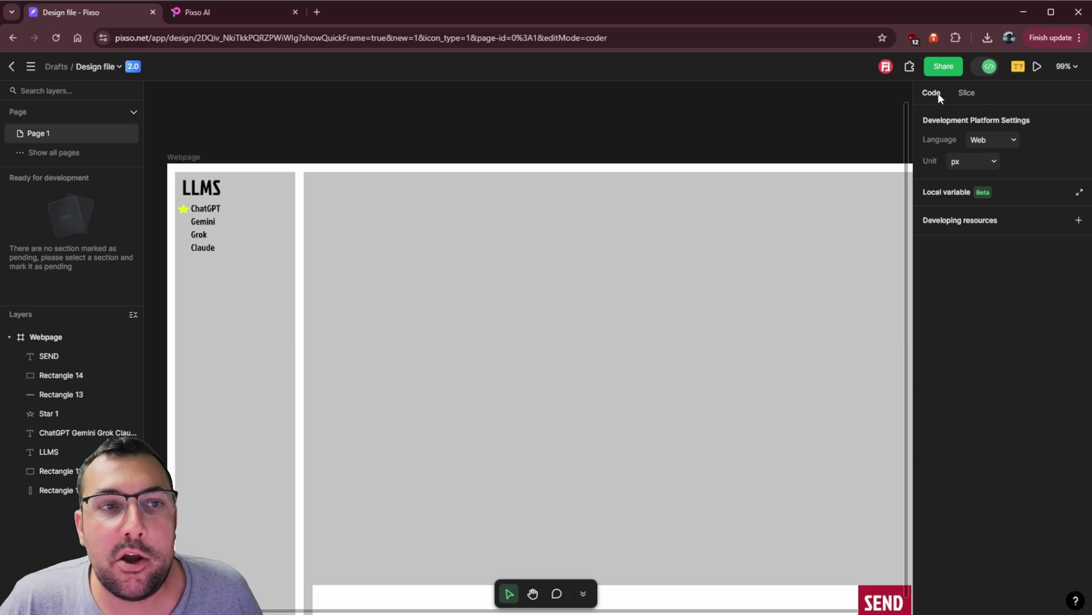
# Step: Export Page 1 as a 1x PNG and open the downloaded Page 1.png
pyautogui.click(967, 93)
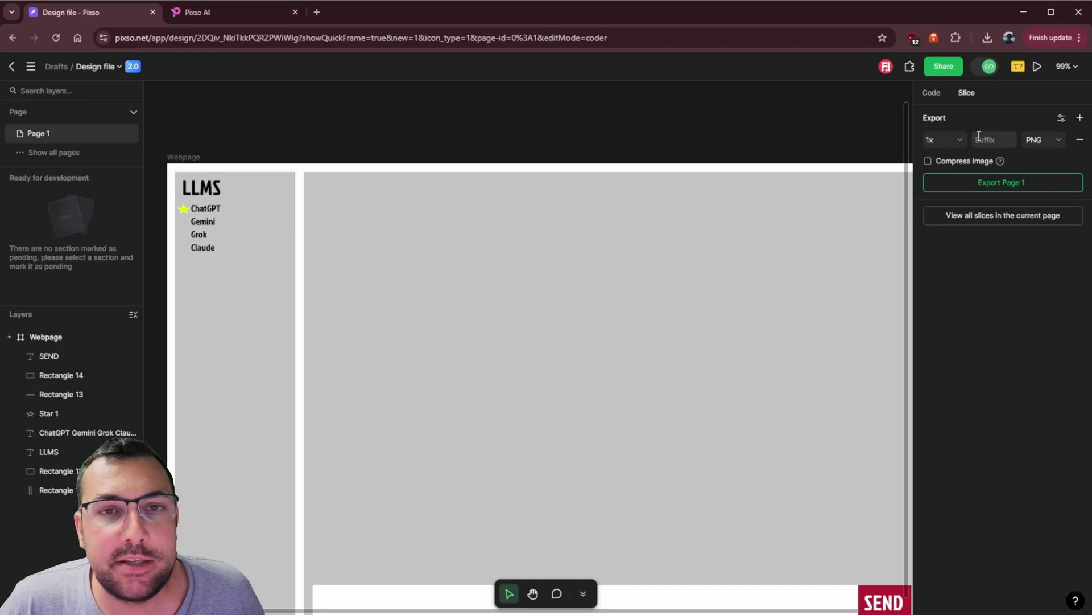
pyautogui.click(1052, 142)
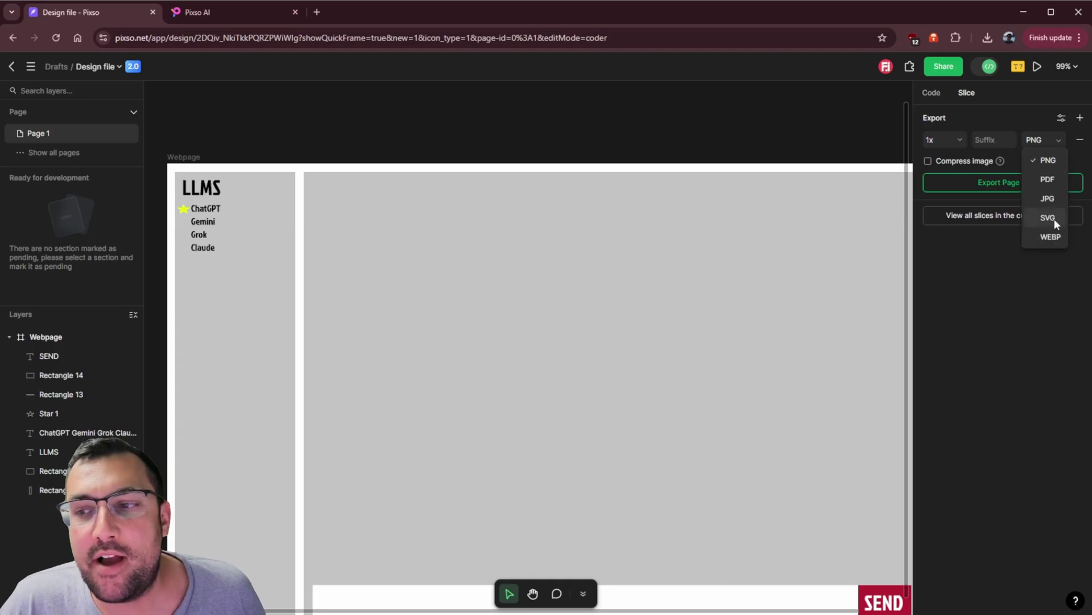
pyautogui.click(1048, 163)
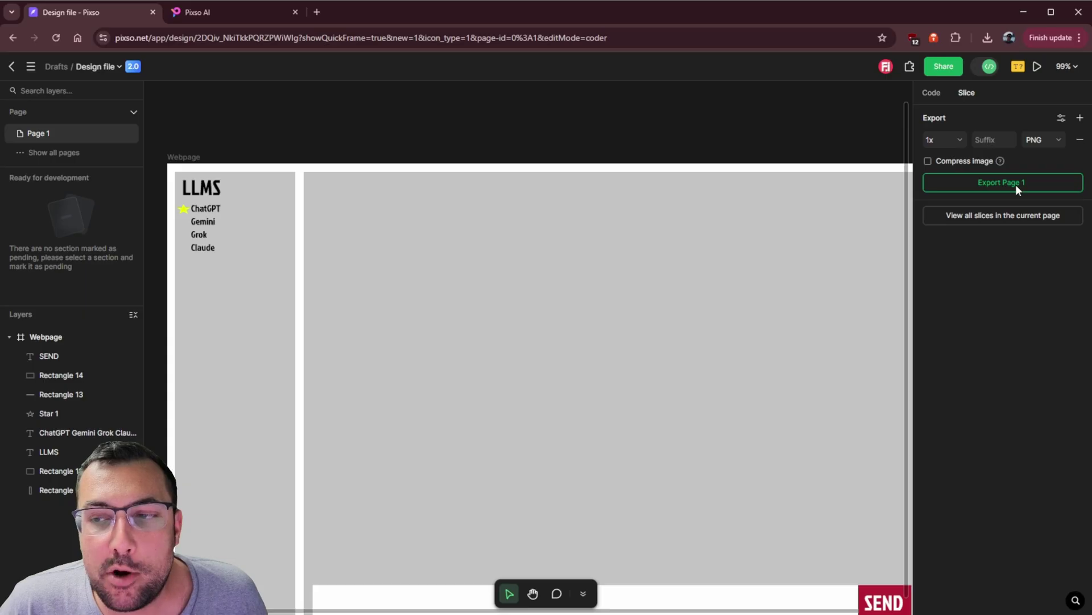
pyautogui.click(80, 155)
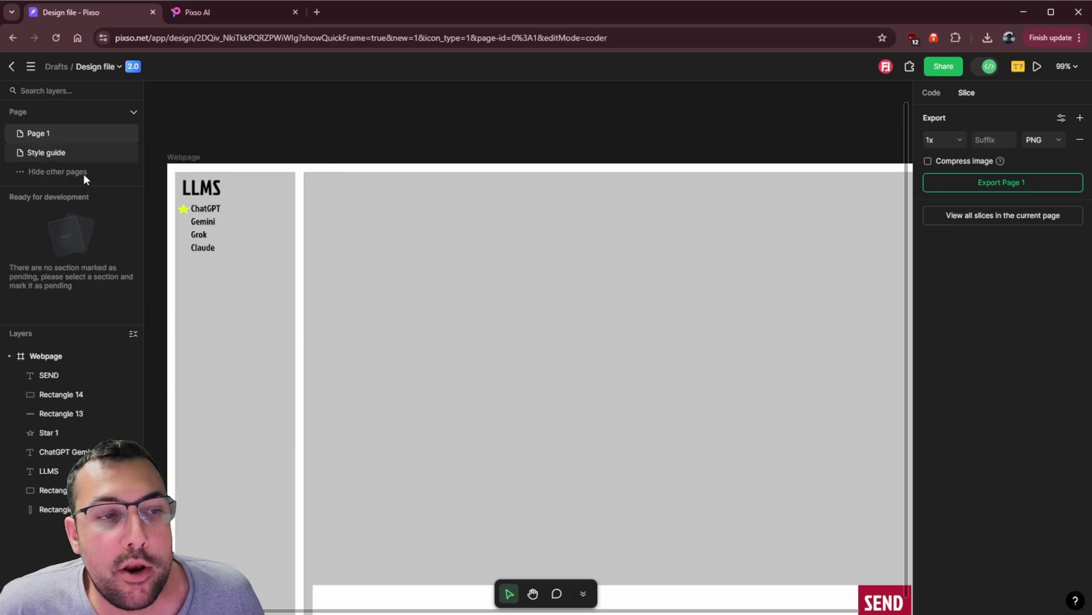
pyautogui.click(989, 214)
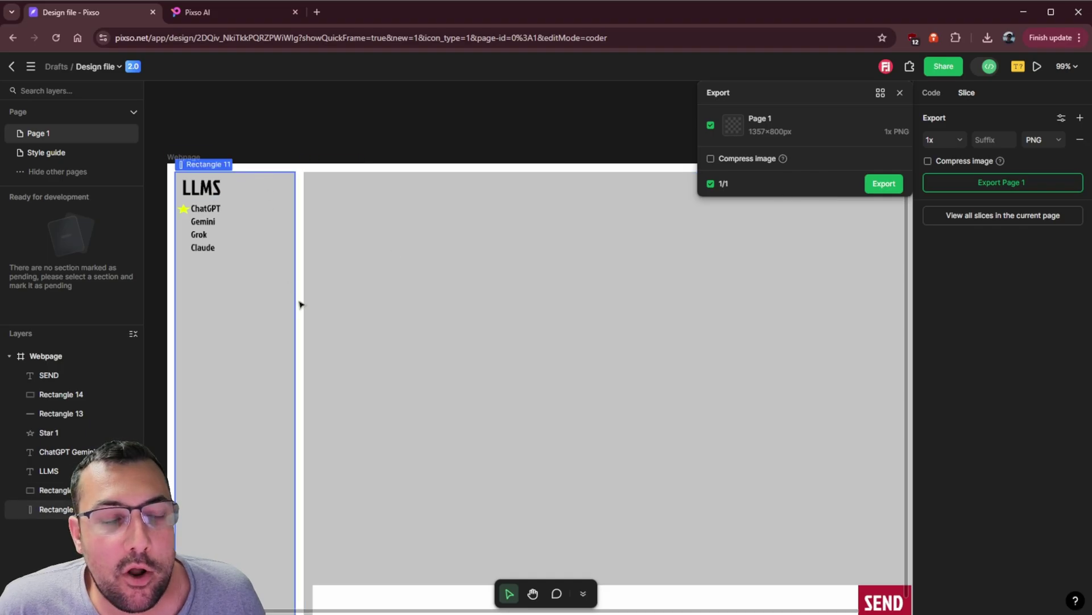
pyautogui.click(886, 187)
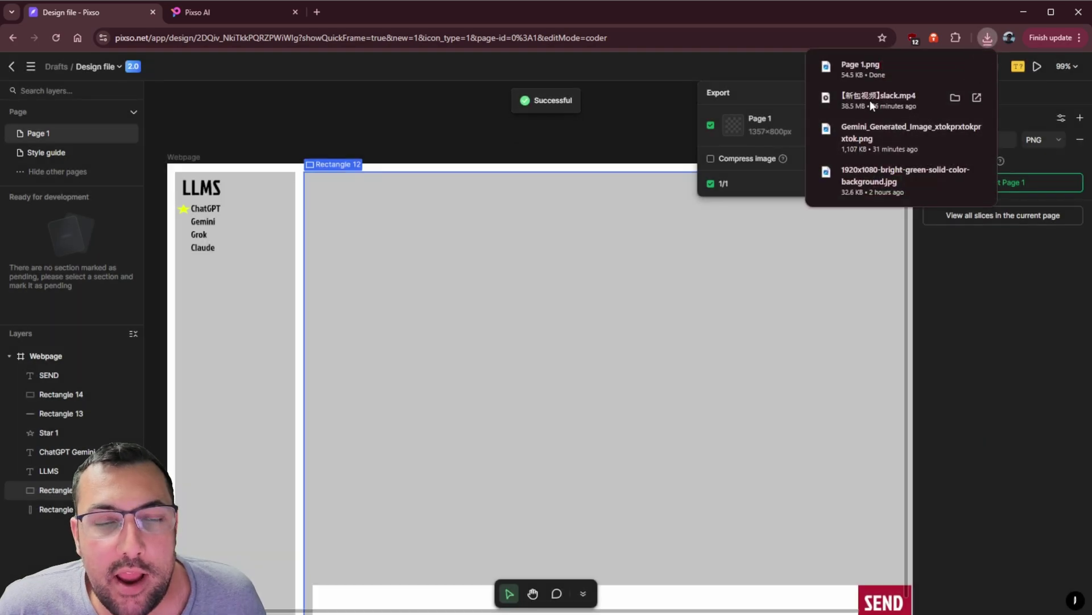
pyautogui.click(861, 70)
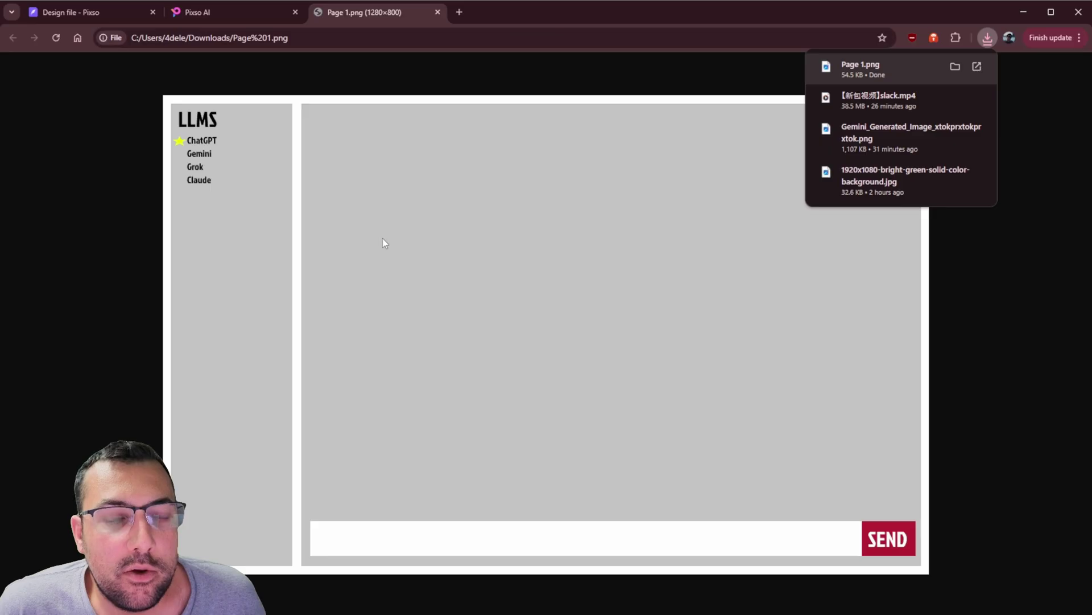
# Step: In Gemini, complete the Canvas prompt with the attached design image by adding "Keep the ui exactly how you see it in this image" and submit it
pyautogui.click(383, 243)
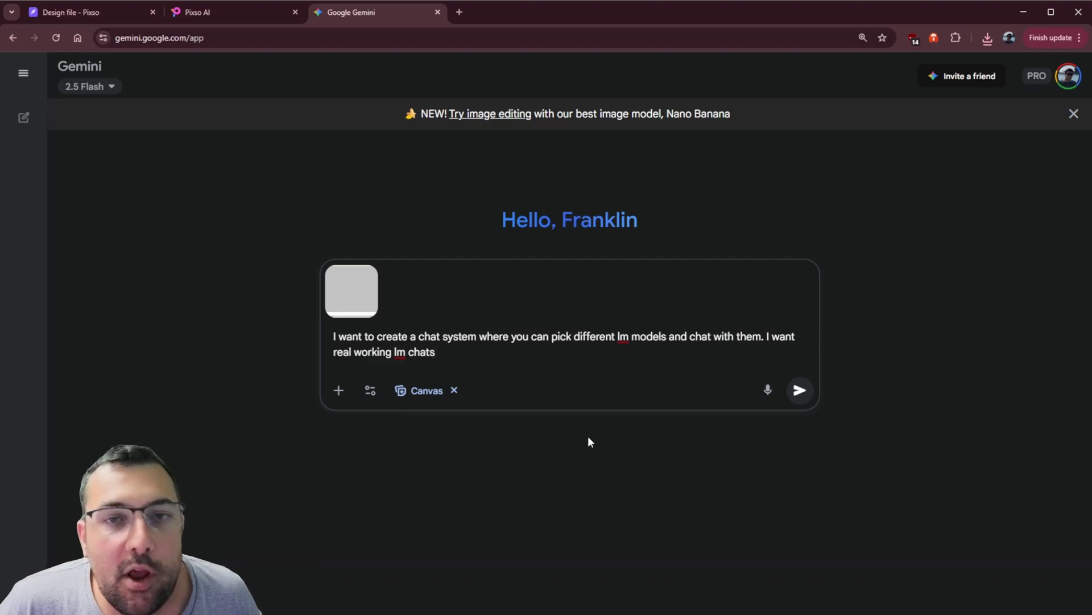
pyautogui.moveTo(334, 336); pyautogui.dragTo(519, 347)
pyautogui.click(520, 347)
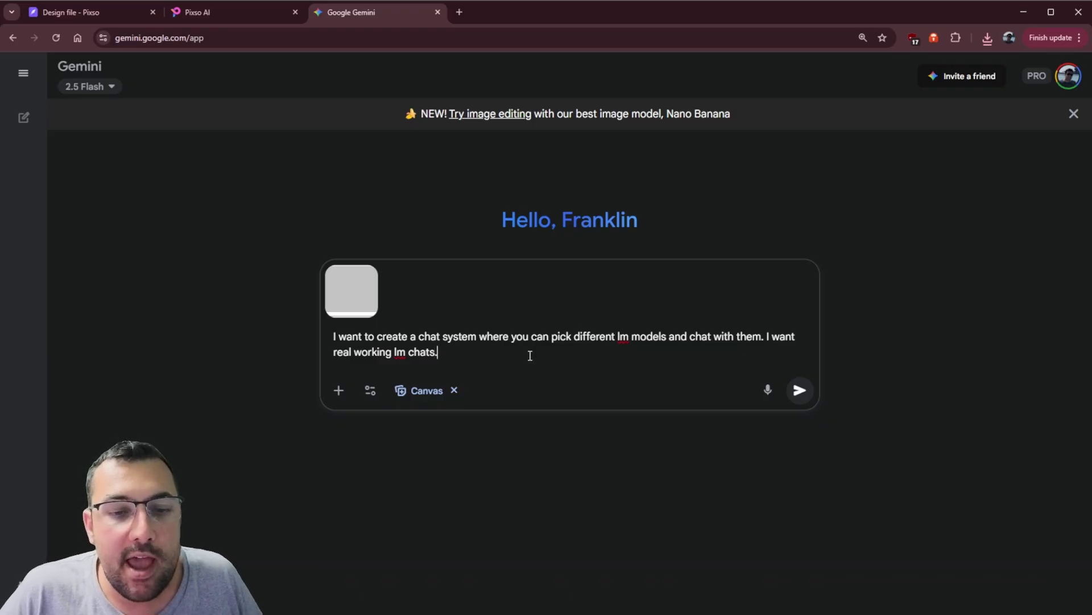
pyautogui.write('Keep the ui exactly how you see it in this image')
pyautogui.press('Return')
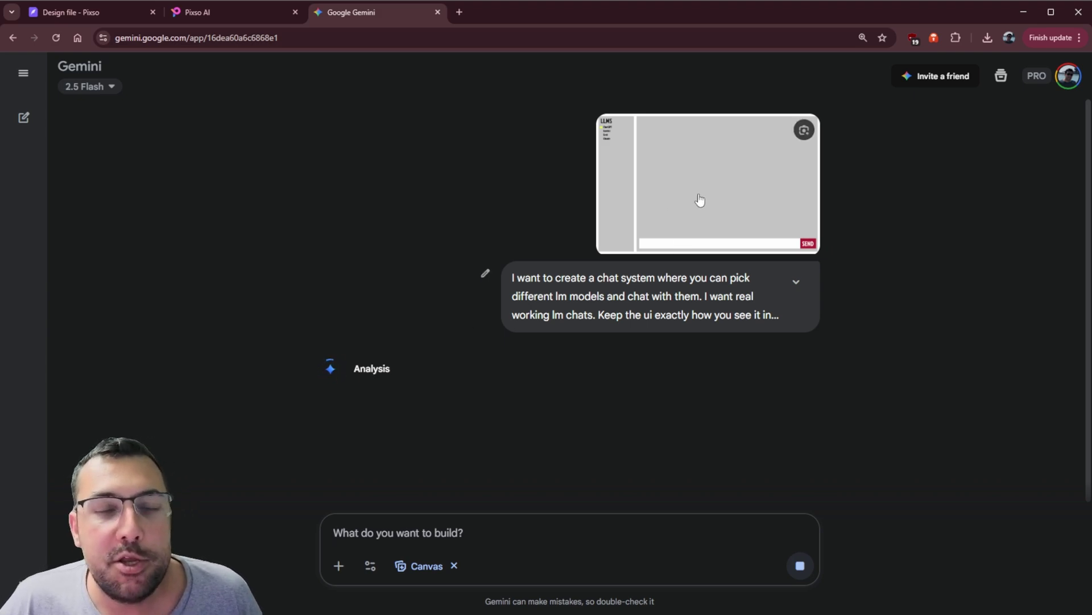
# Step: Check the Pixso webpage design against Gemini's generated LLMs Chat System preview, and send "helo" to the Gemini model in its chat
pyautogui.hotkey('ctrl', '1')
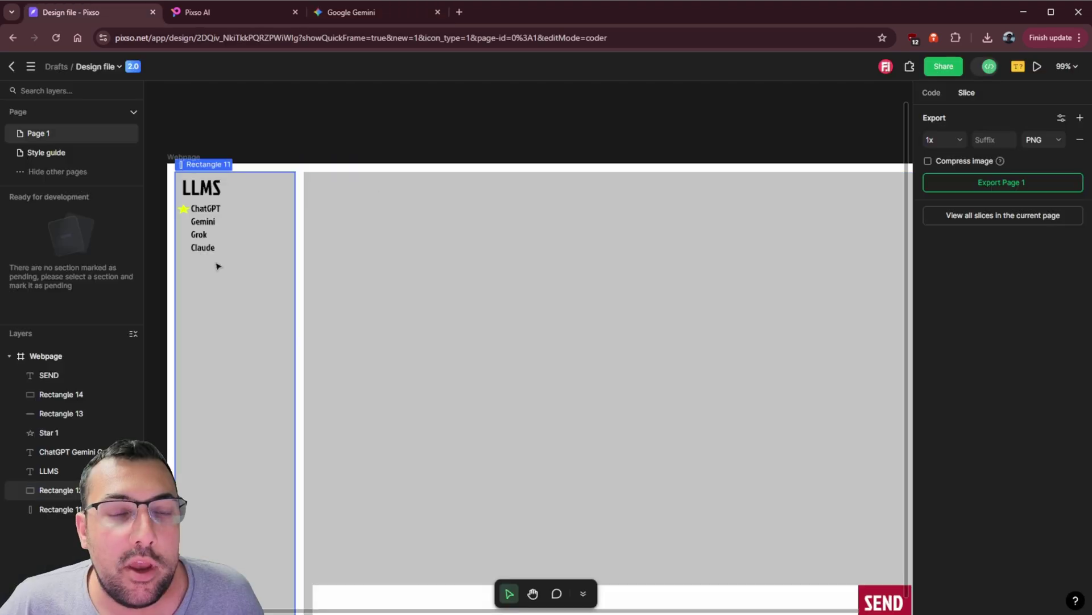
pyautogui.click(388, 20)
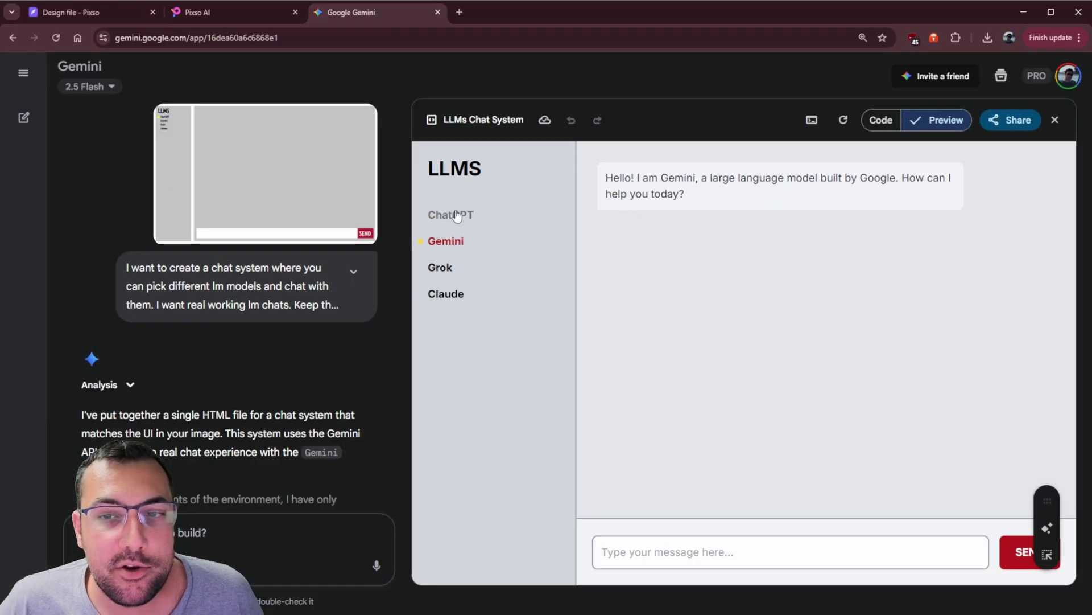
pyautogui.moveTo(616, 171); pyautogui.dragTo(910, 193)
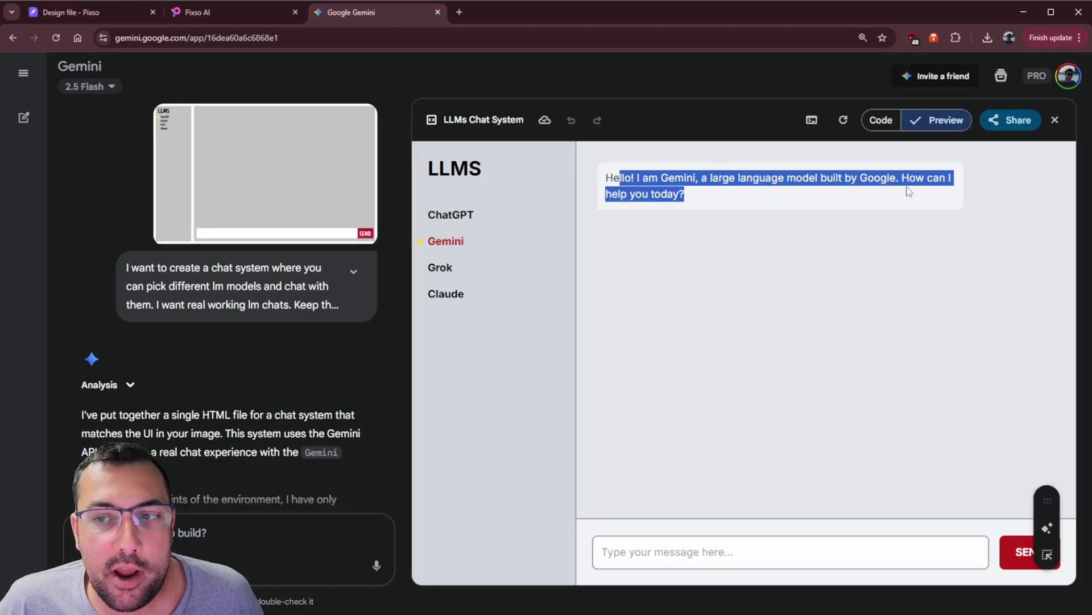
pyautogui.click(939, 275)
pyautogui.write('h')
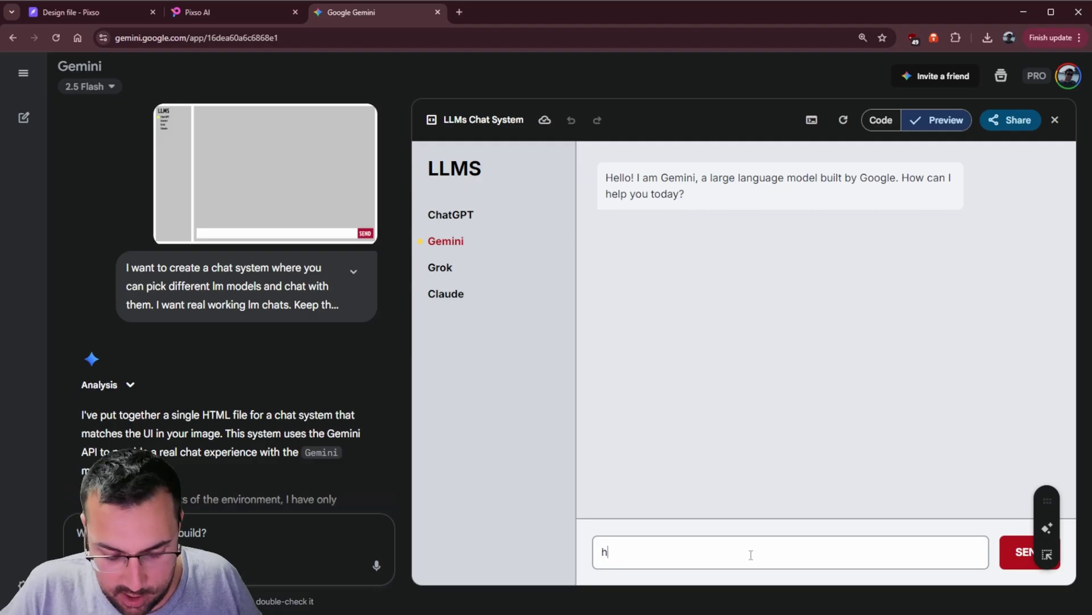
pyautogui.write('elo')
pyautogui.press('Return')
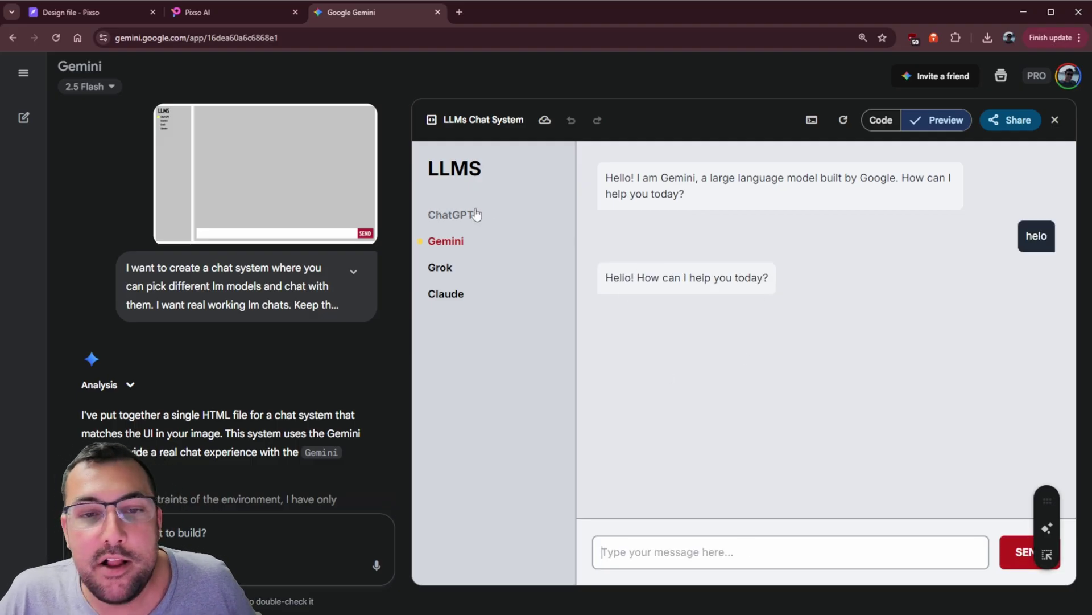
# Step: Recheck the Pixso design, and test the preview's model list by selecting ChatGPT, Grok and Claude before returning to Gemini
pyautogui.click(73, 12)
pyautogui.click(373, 15)
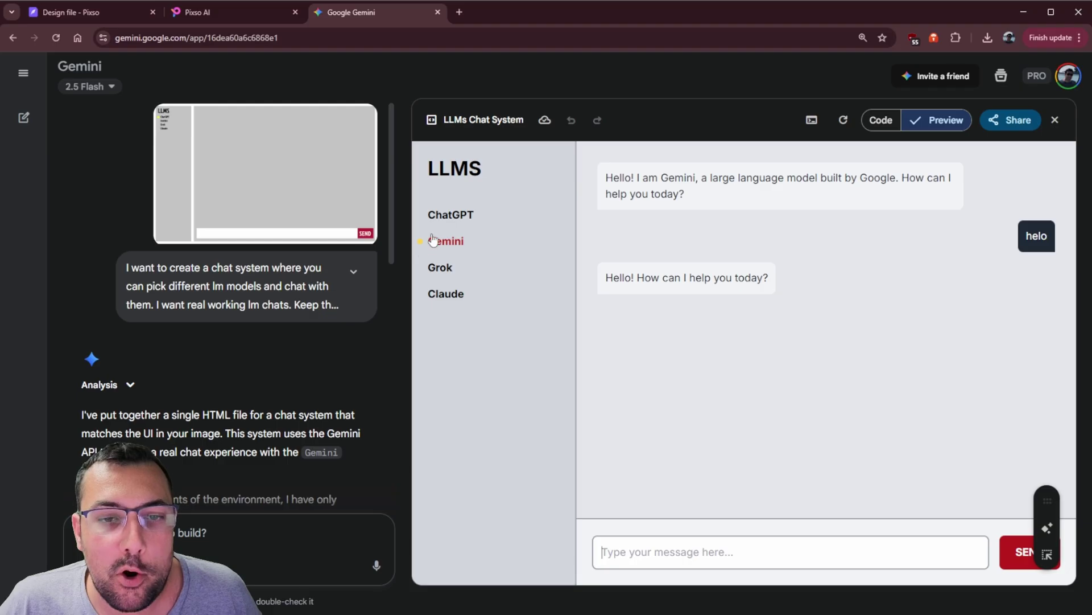
pyautogui.click(451, 216)
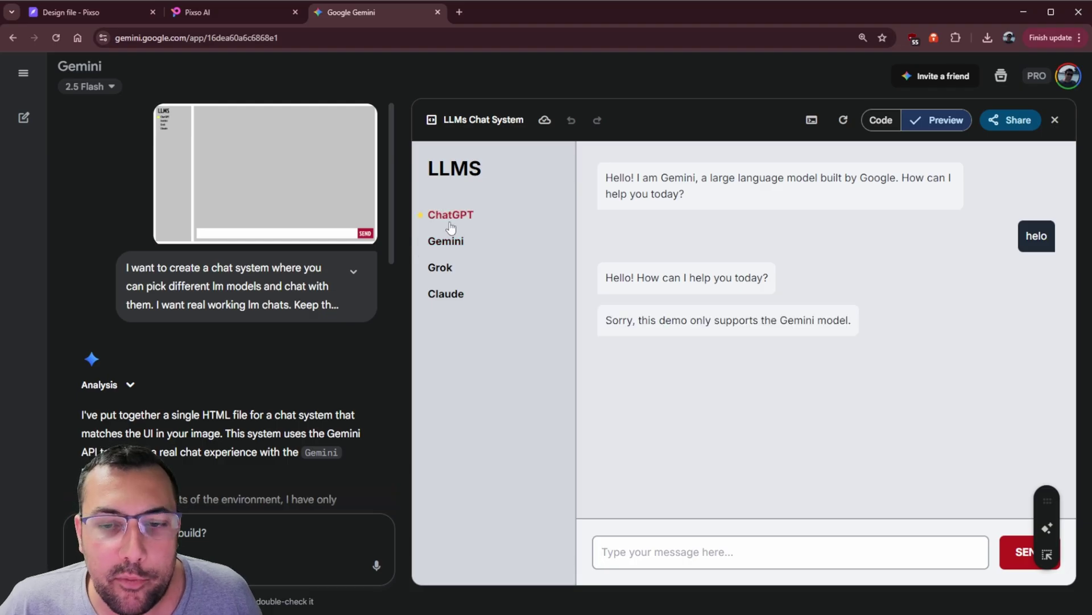
pyautogui.moveTo(604, 322); pyautogui.dragTo(850, 321)
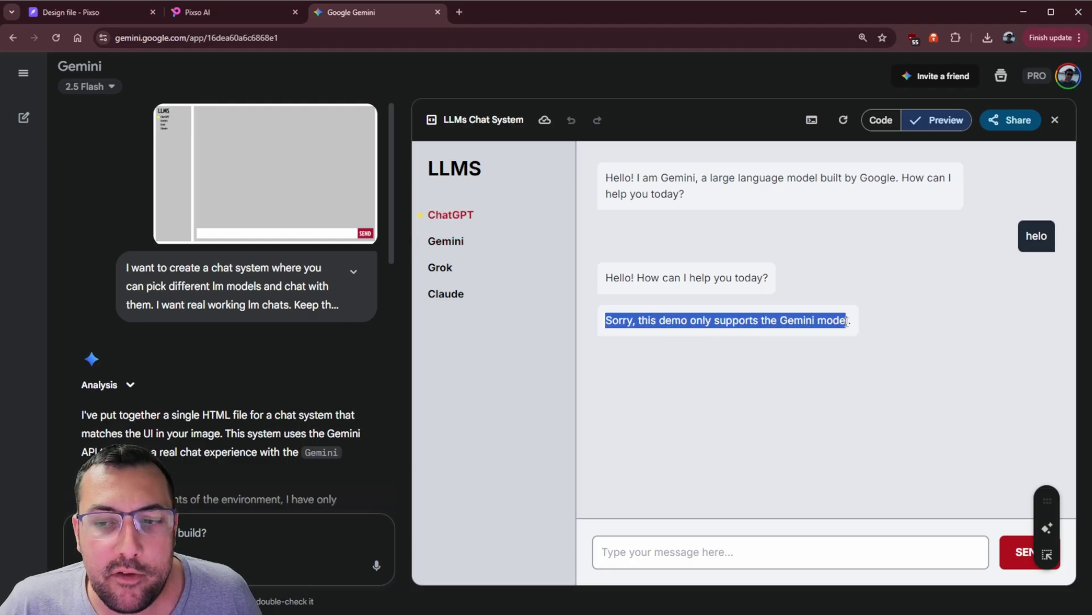
pyautogui.click(556, 293)
pyautogui.click(450, 278)
pyautogui.click(449, 296)
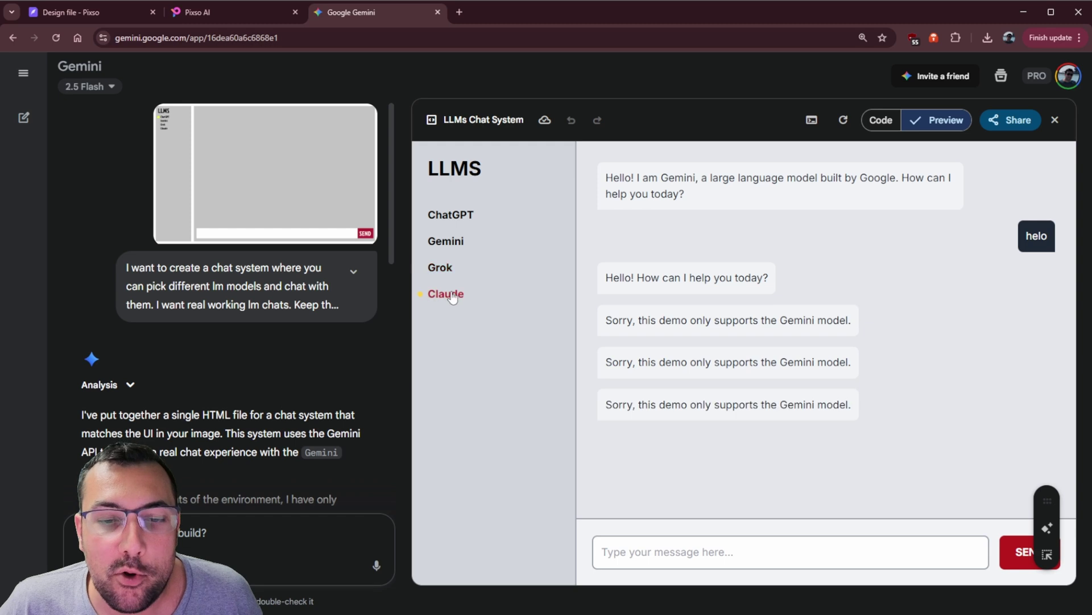
pyautogui.click(447, 245)
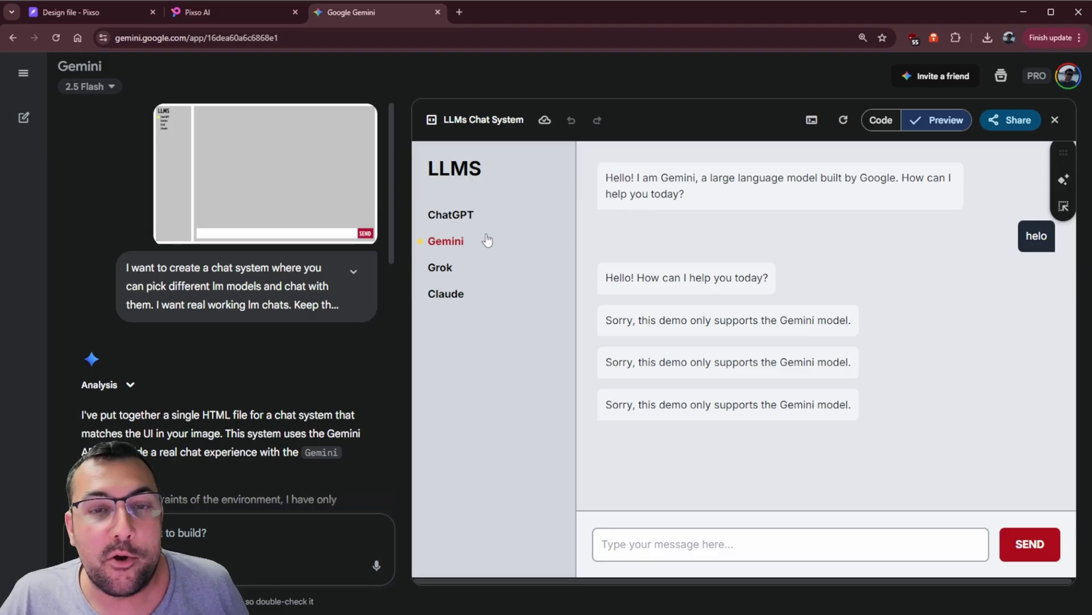
# Step: Switch to the Pixso Resource Community, browse its featured plugins and works gallery, and go to page 4 of the works
pyautogui.hotkey('ctrl', 'Tab')
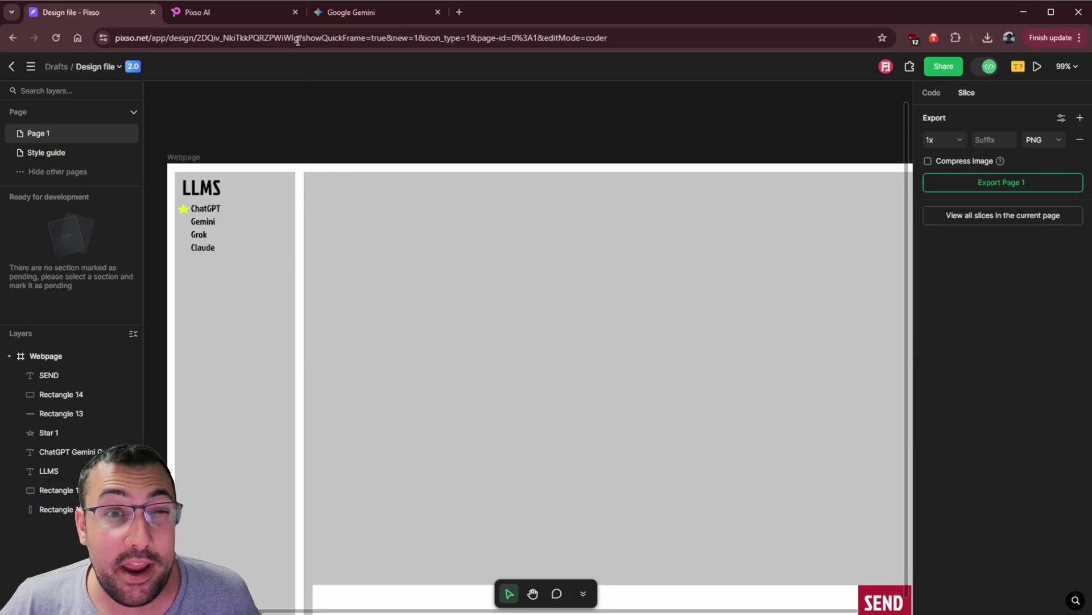
pyautogui.click(344, 22)
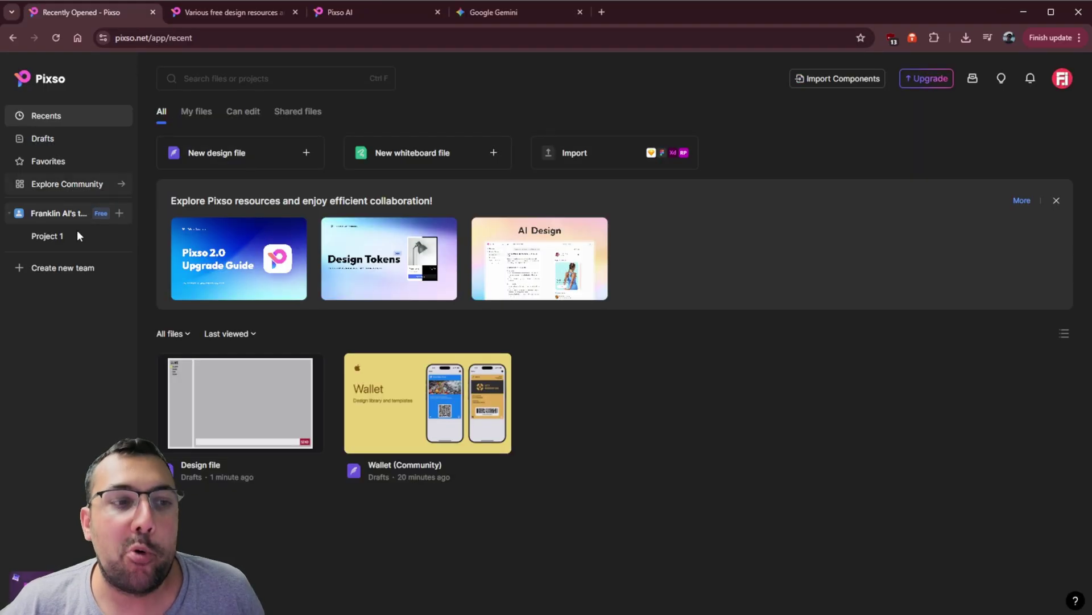
pyautogui.click(228, 12)
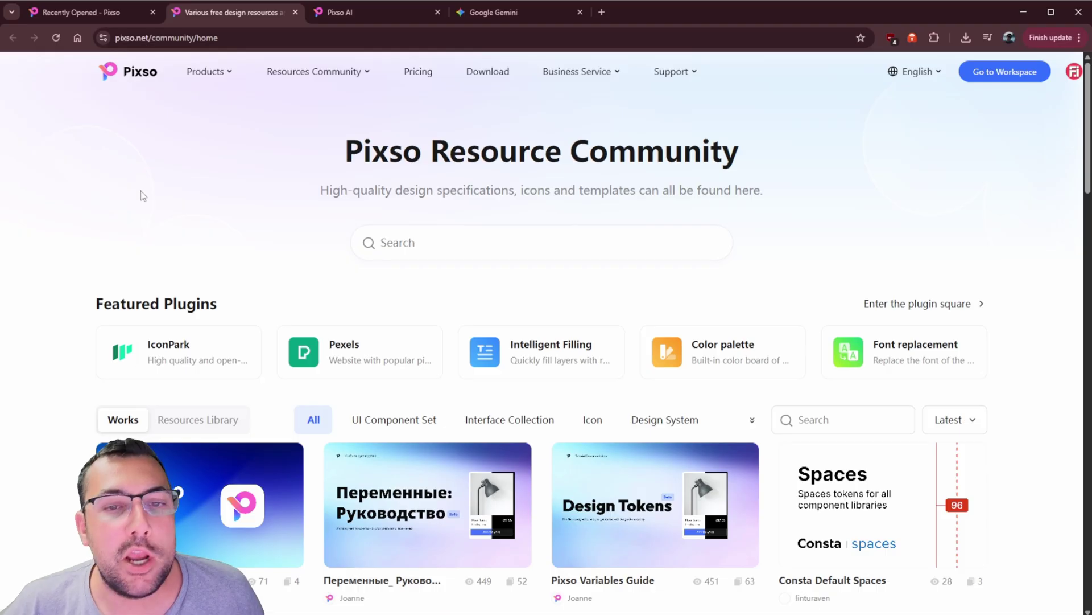
pyautogui.scroll(-3, 141, 191)
pyautogui.scroll(3, 141, 191)
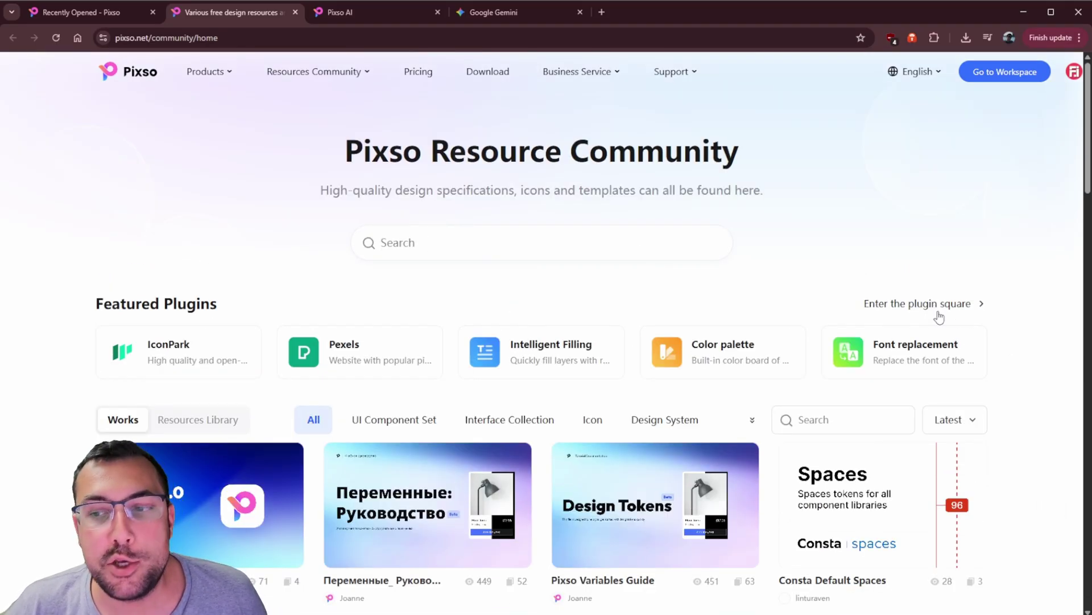
pyautogui.scroll(-12, 508, 269)
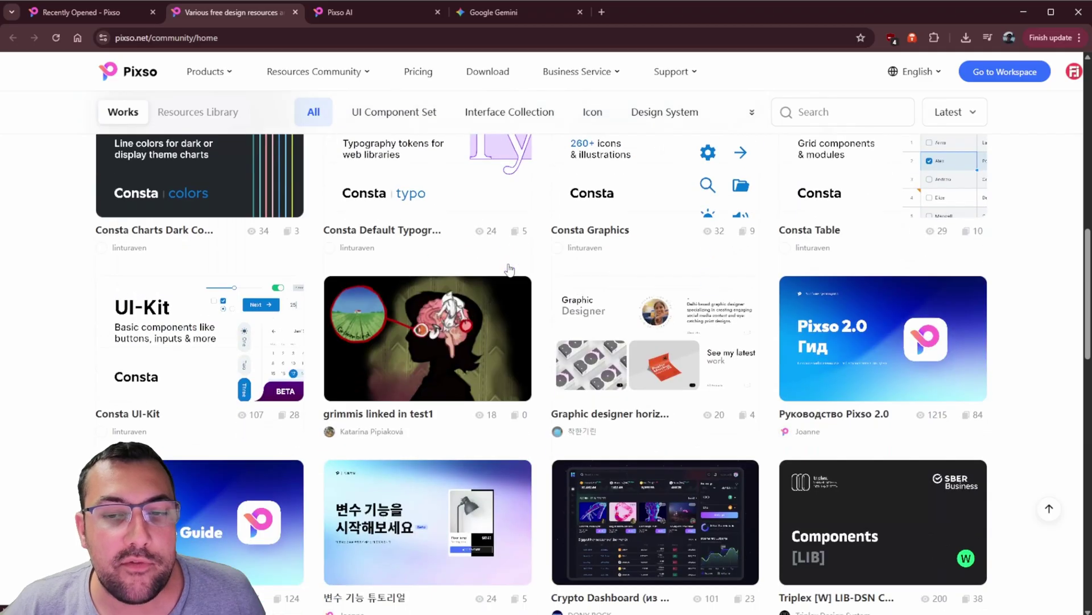
pyautogui.scroll(-15, 507, 269)
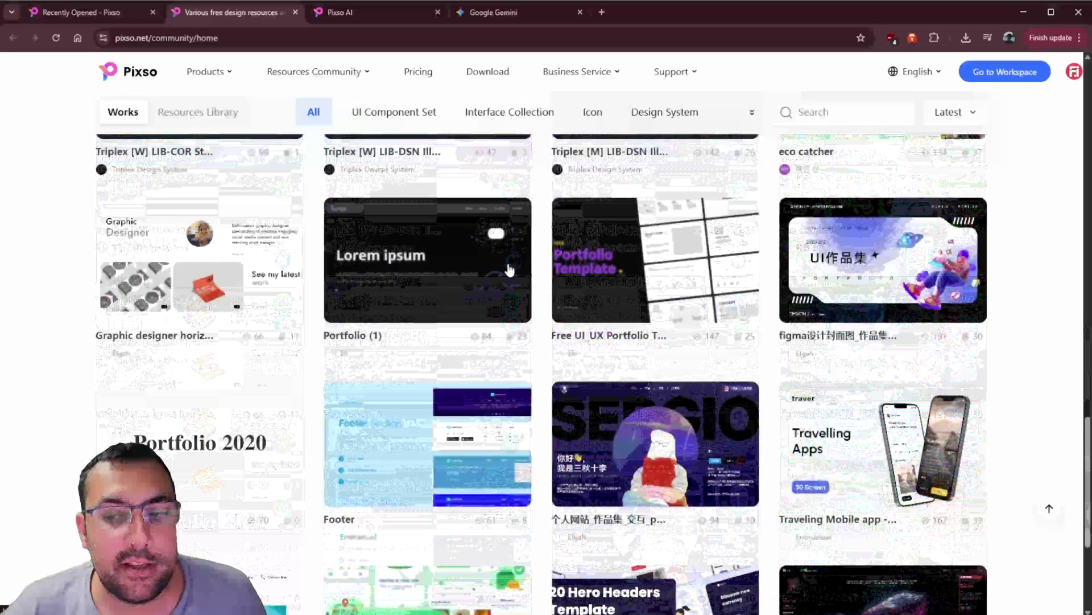
pyautogui.scroll(-3, 510, 269)
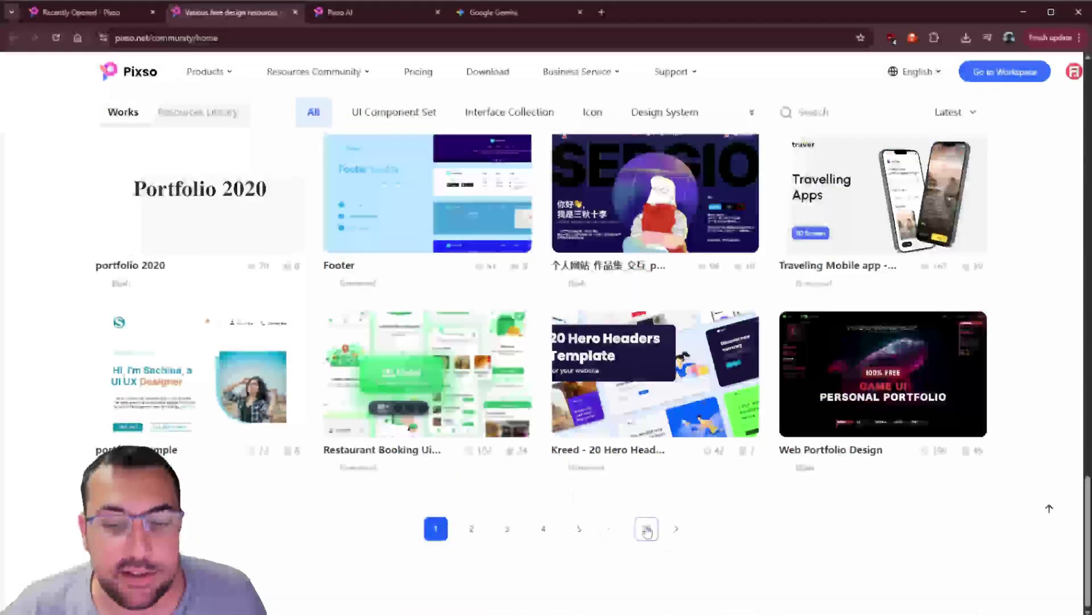
pyautogui.click(550, 532)
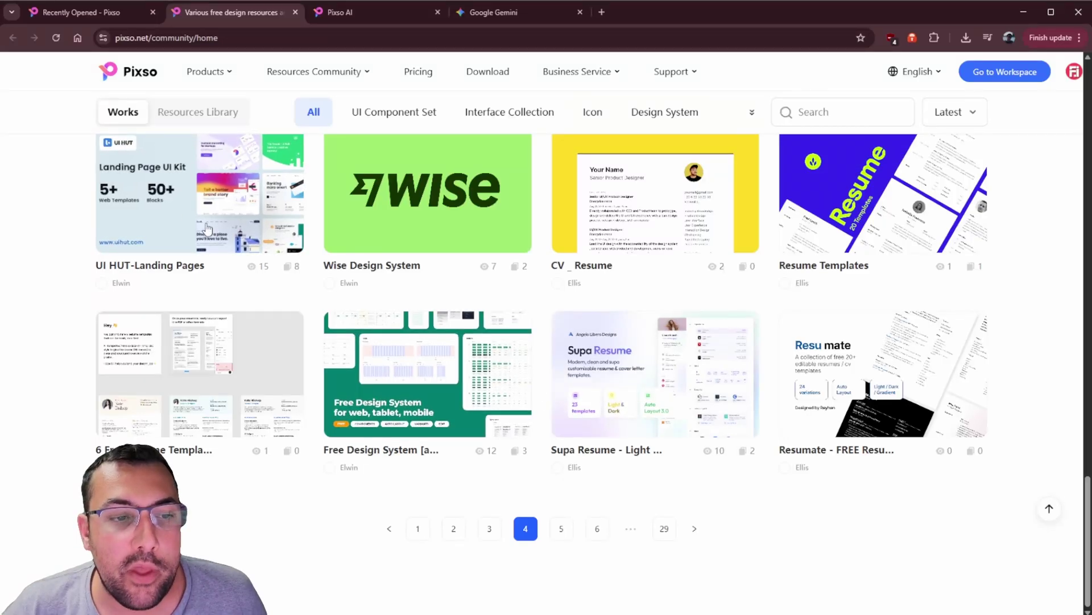
# Step: Open the UI HUT-Landing Pages community file, look over its description, license and recommended files, and close it
pyautogui.click(393, 232)
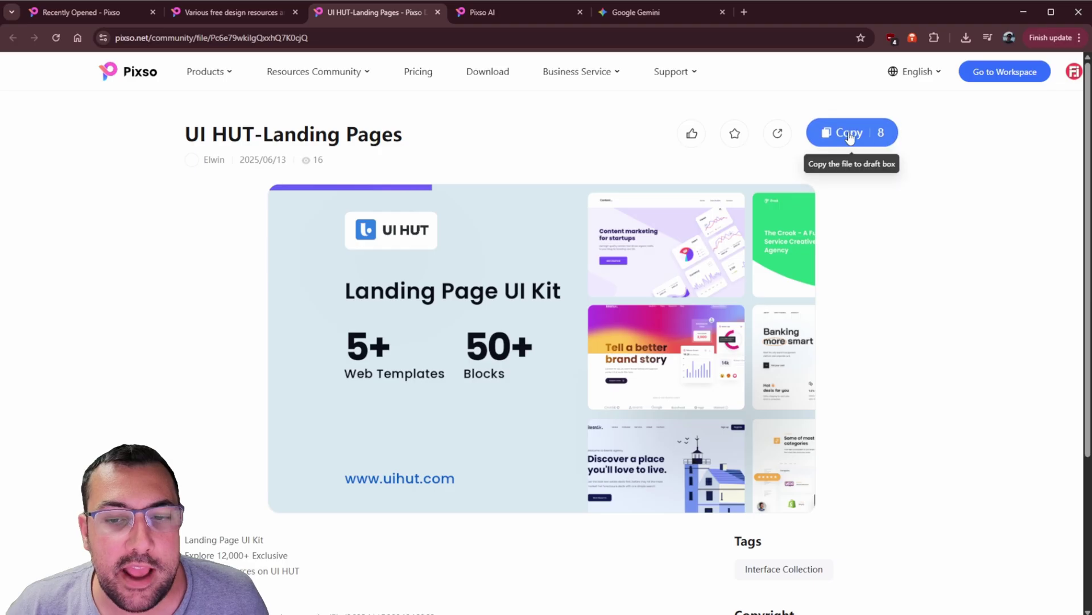
pyautogui.scroll(-4, 846, 386)
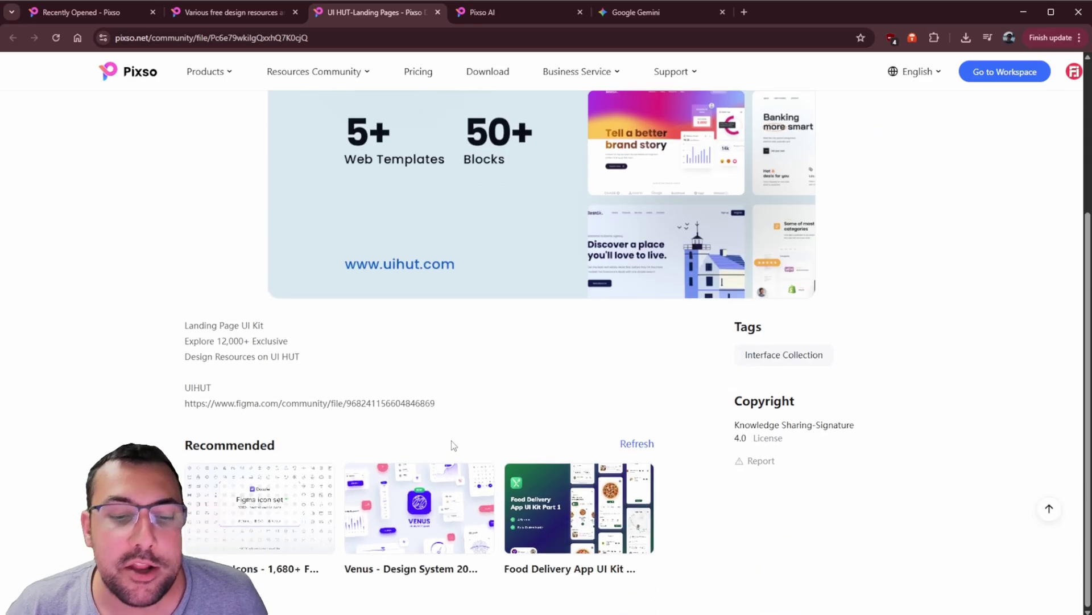
pyautogui.scroll(4, 450, 444)
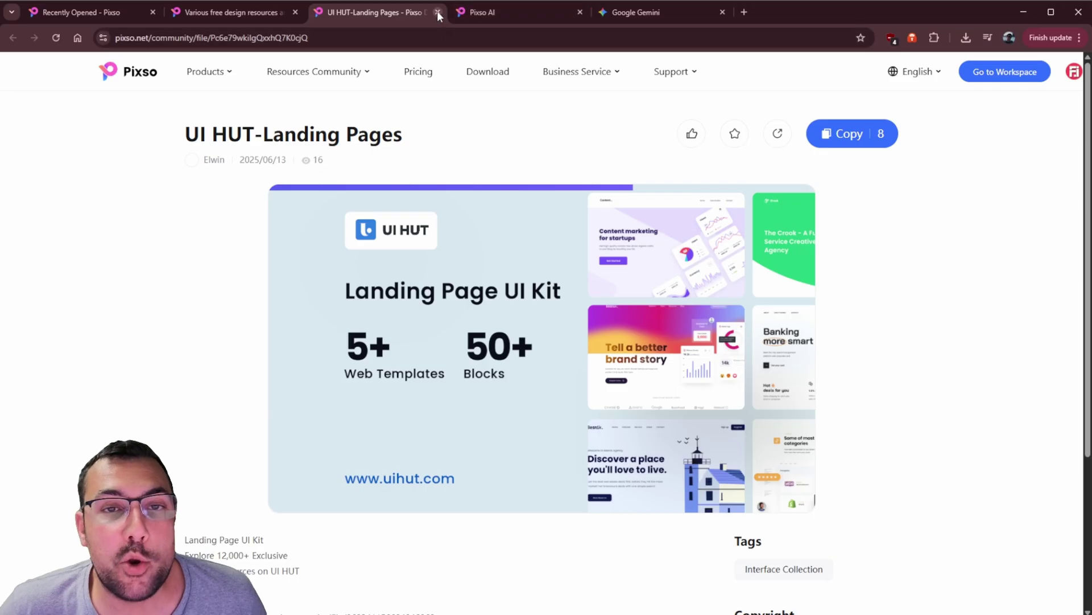
pyautogui.click(437, 11)
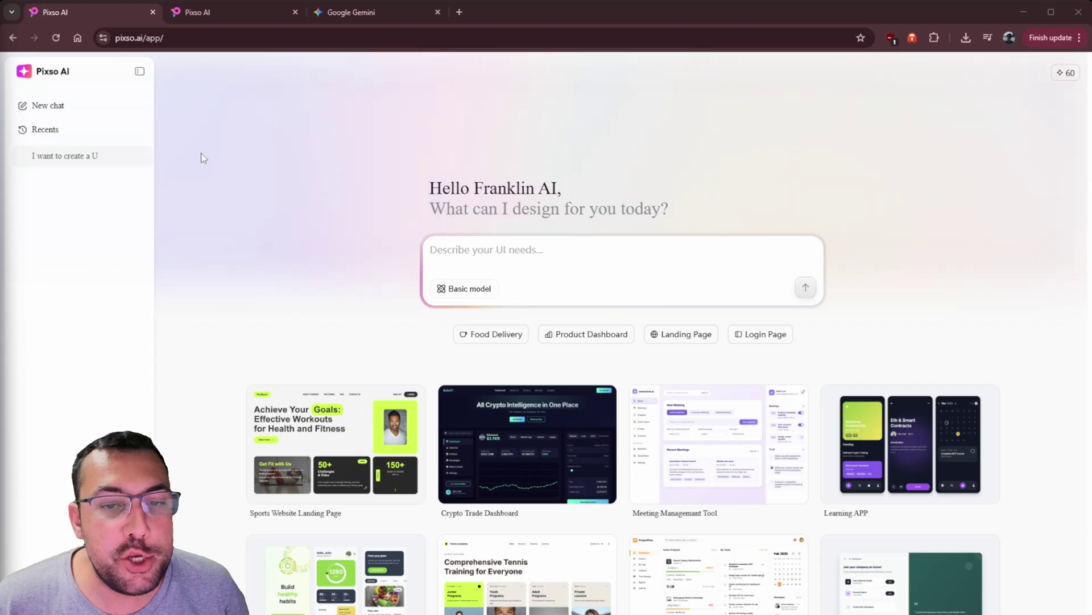
# Step: Browse the Pixso AI template gallery and preview the LabAcademy template, closing the preview when done
pyautogui.scroll(-5, 432, 347)
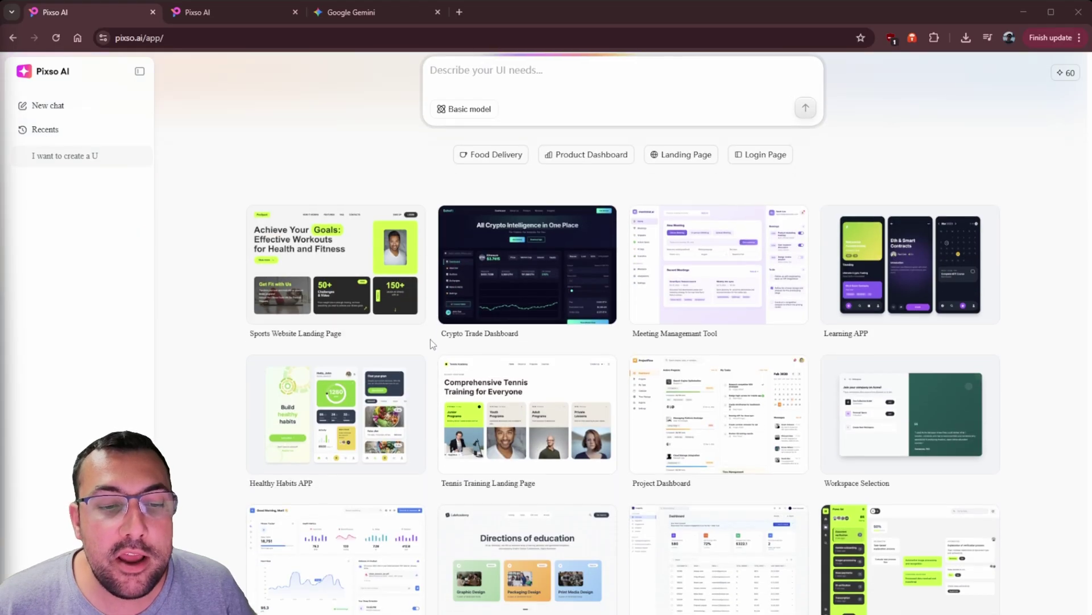
pyautogui.scroll(-3, 431, 341)
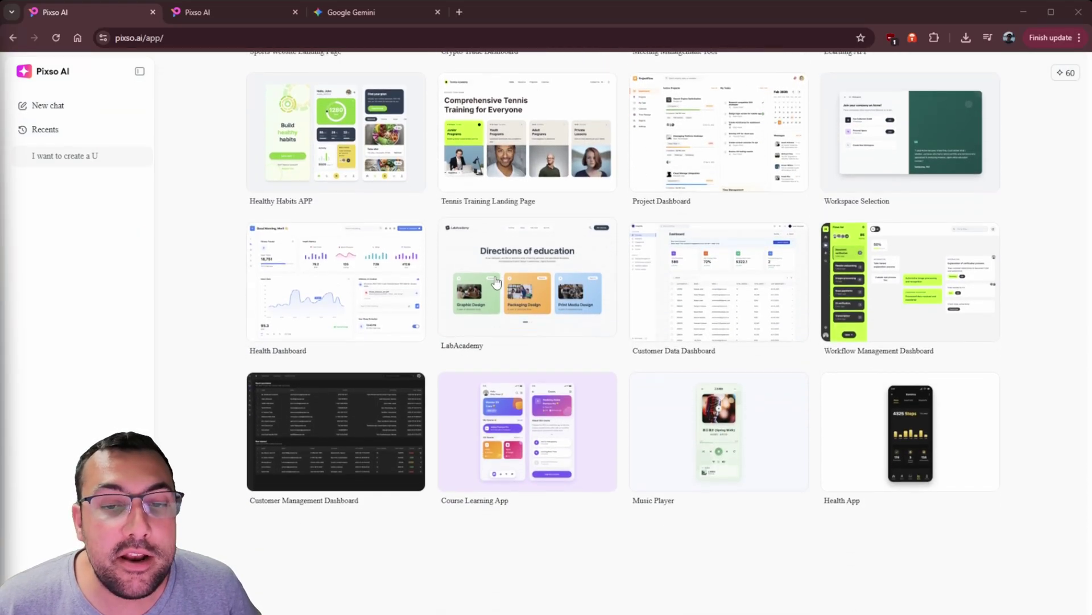
pyautogui.click(497, 280)
pyautogui.scroll(-2, 467, 268)
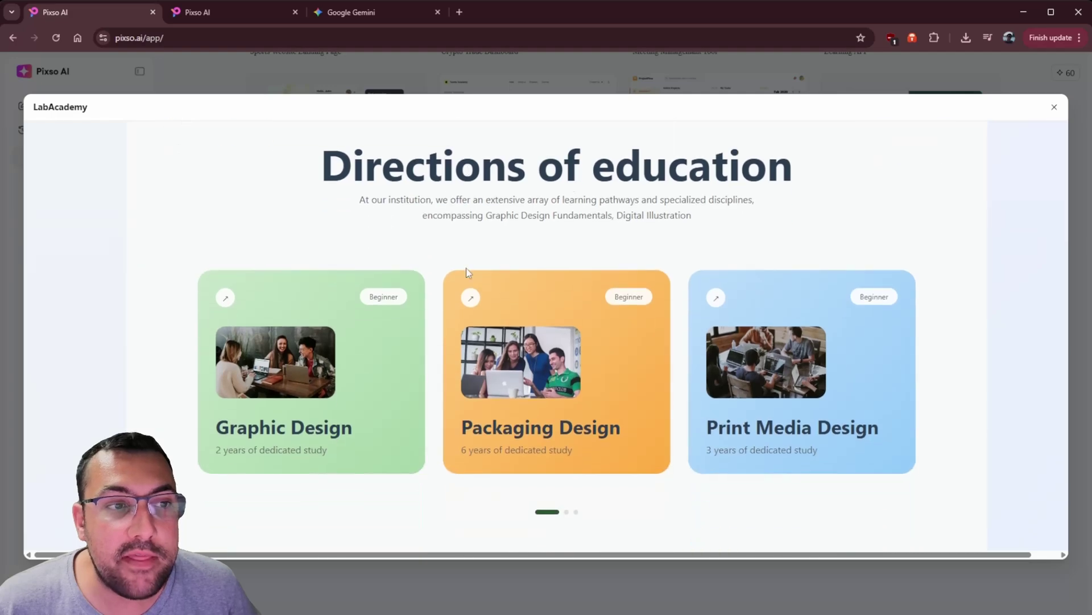
pyautogui.click(393, 91)
# Step: Preview the Health Dashboard template, look over its metrics, chart and chatbot sections, and close the preview
pyautogui.rightClick(353, 266)
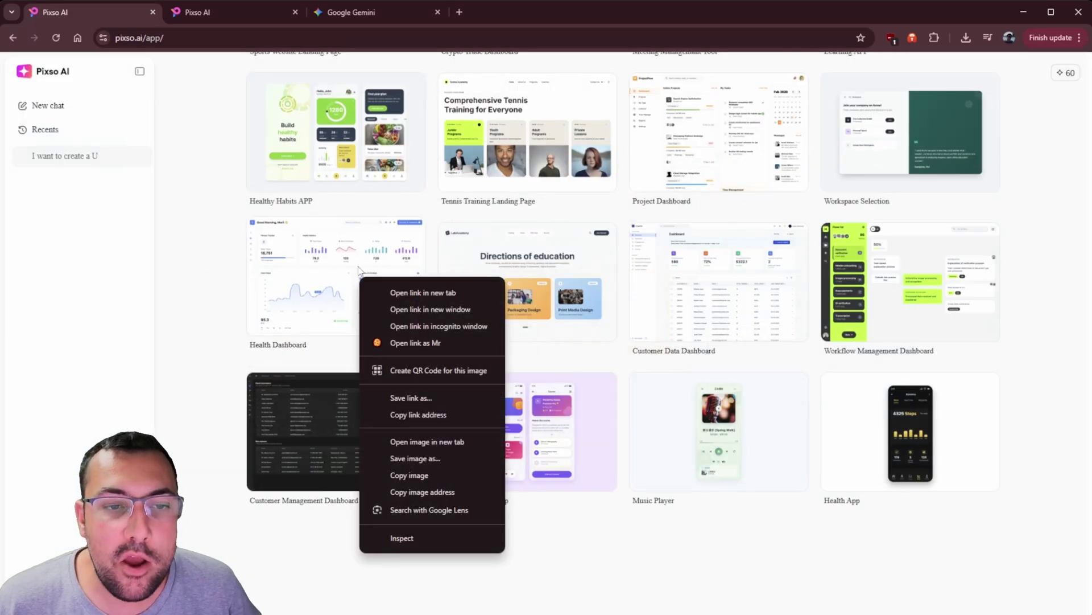
pyautogui.click(315, 256)
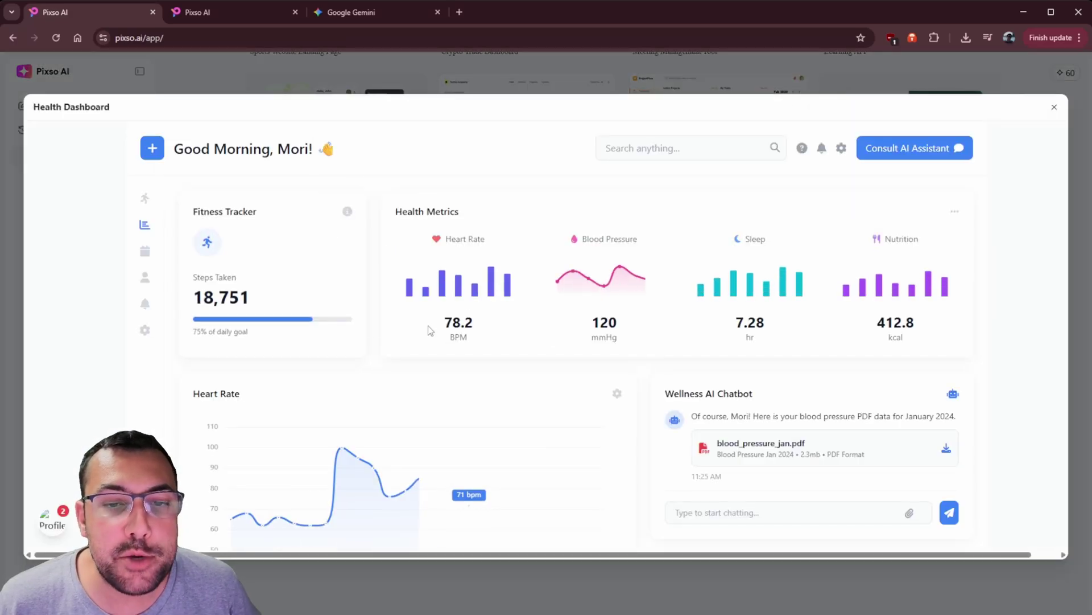
pyautogui.scroll(-2, 473, 313)
pyautogui.scroll(2, 443, 284)
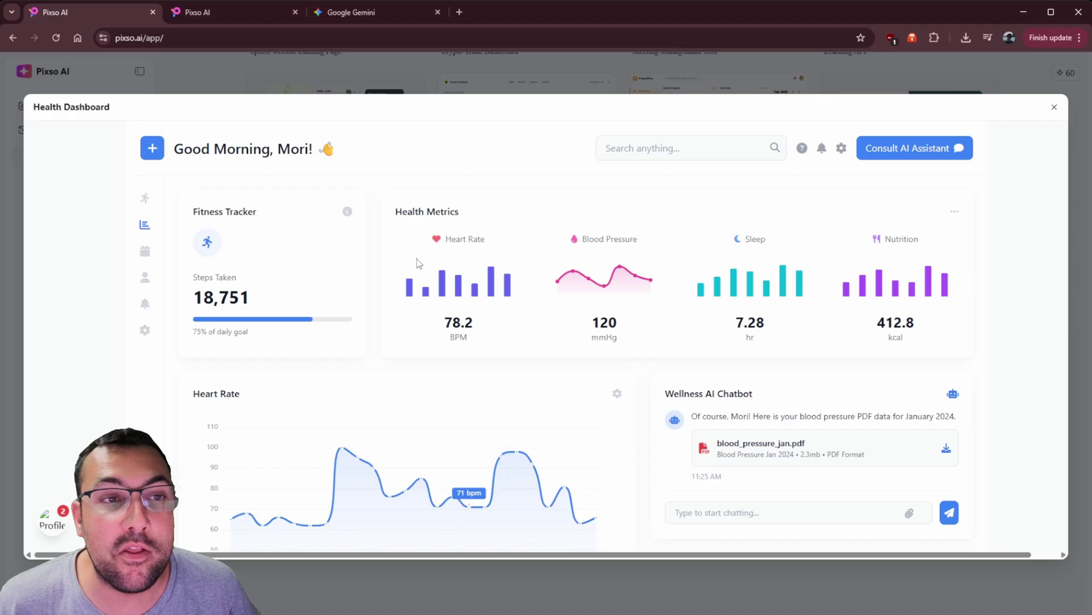
pyautogui.click(303, 83)
# Step: Review the prompt and generated ChatLM interface in the Pixso AI chat, comparing them with Gemini's prompt and preview
pyautogui.click(216, 12)
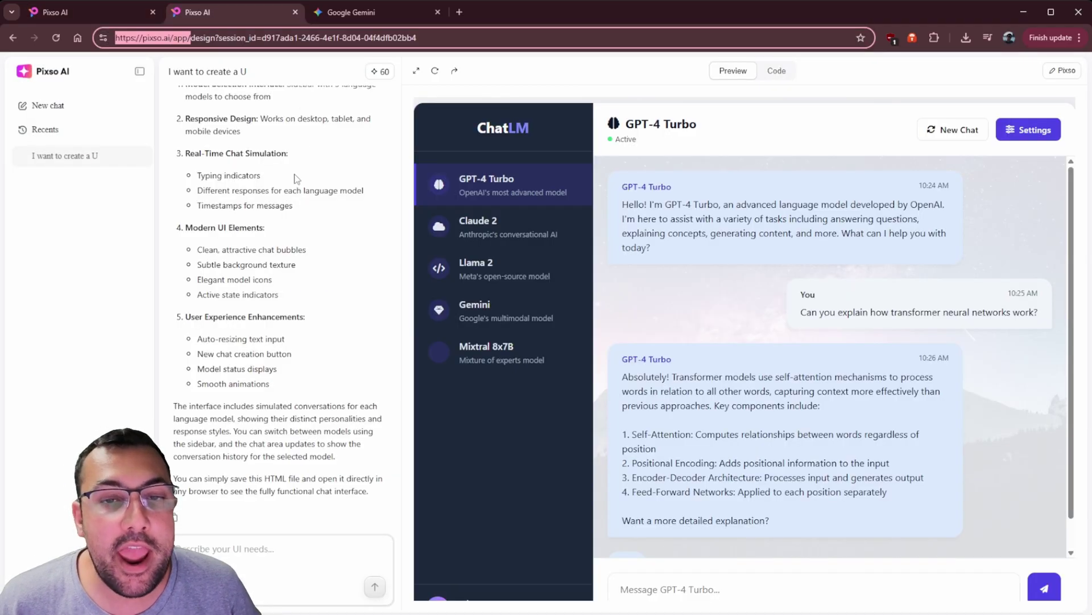
pyautogui.scroll(5, 295, 179)
pyautogui.click(293, 111)
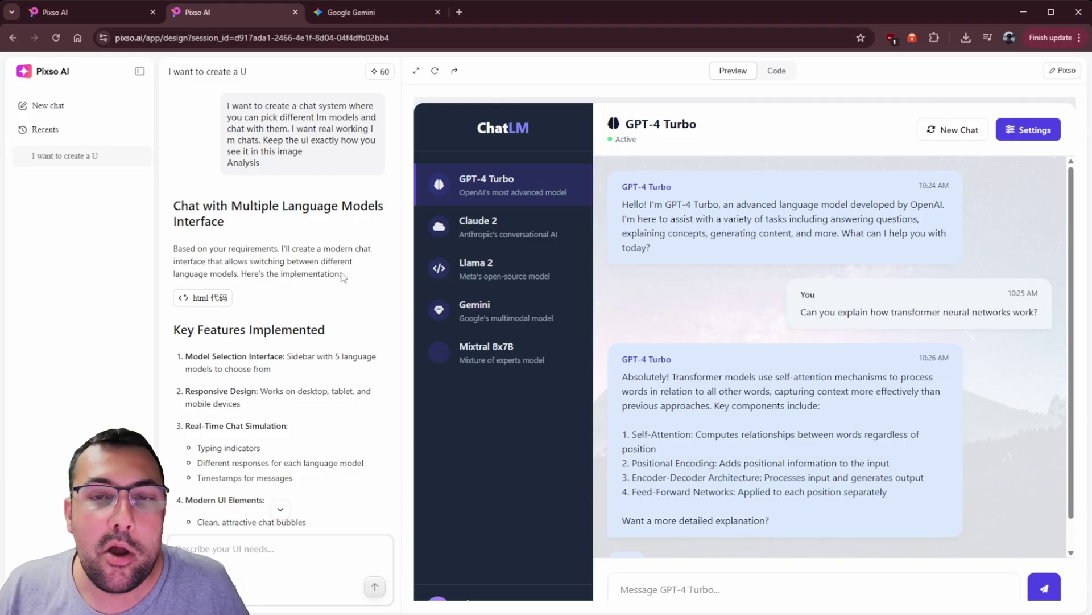
pyautogui.click(368, 6)
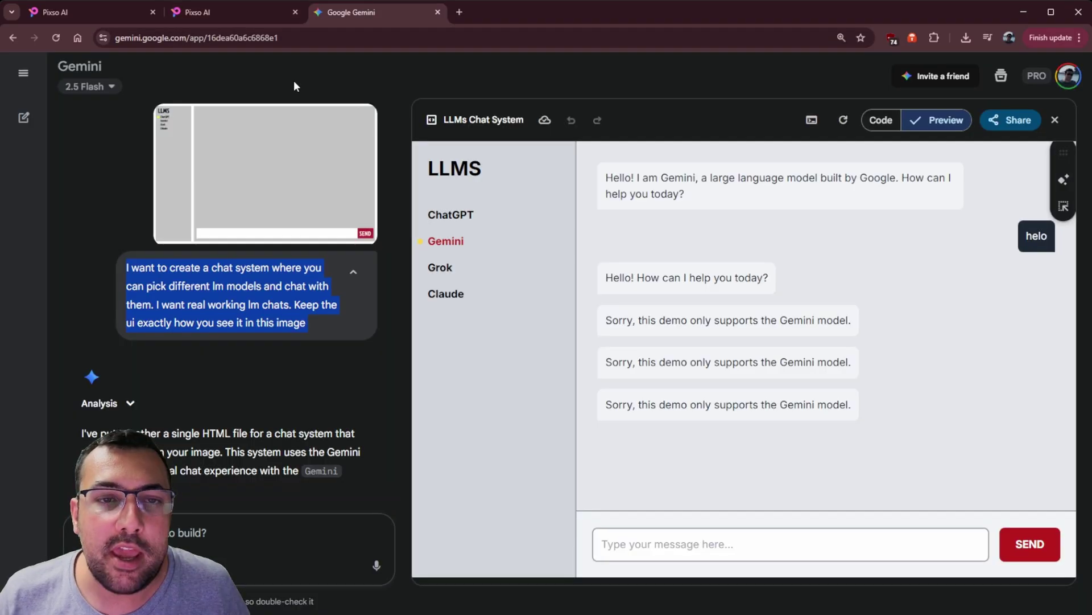
pyautogui.click(244, 15)
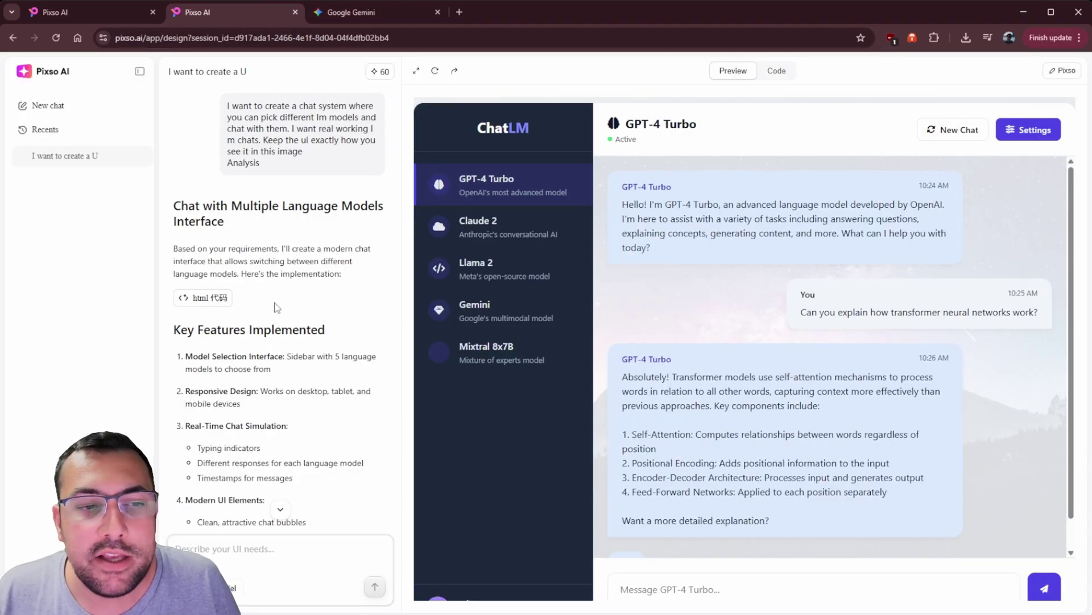
# Step: Read the generated feature list and examine the ChatLM preview's conversation, message field and New Chat control
pyautogui.scroll(-2, 277, 306)
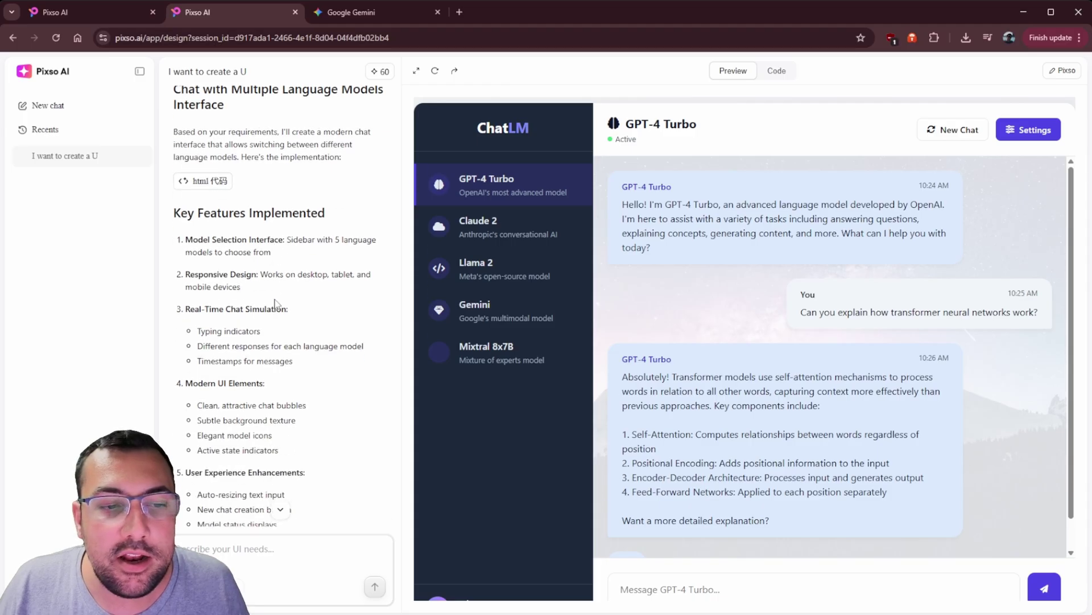
pyautogui.scroll(-3, 275, 257)
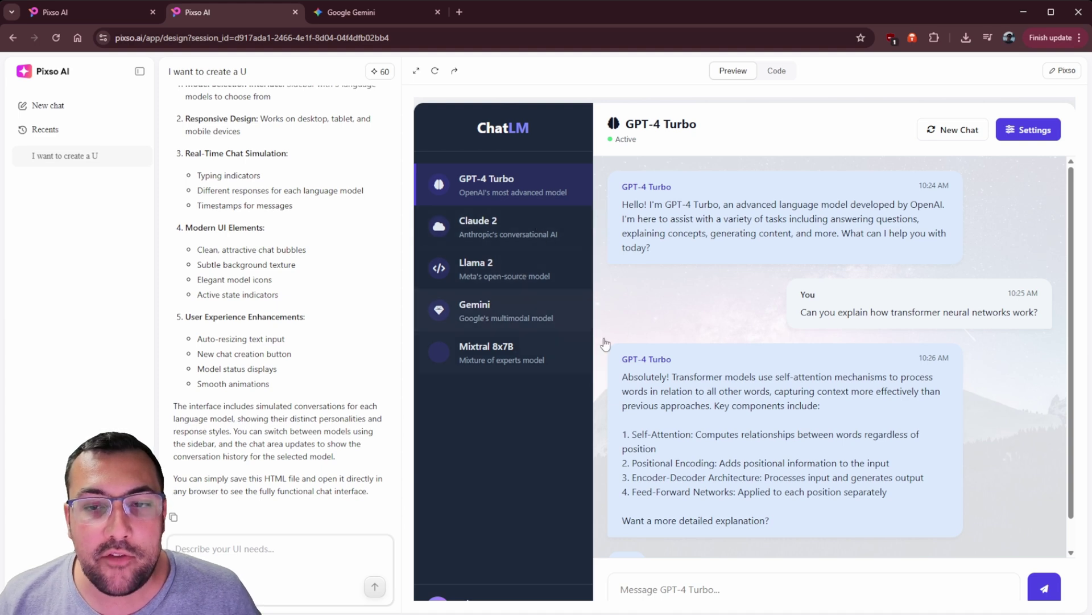
pyautogui.scroll(-1, 865, 308)
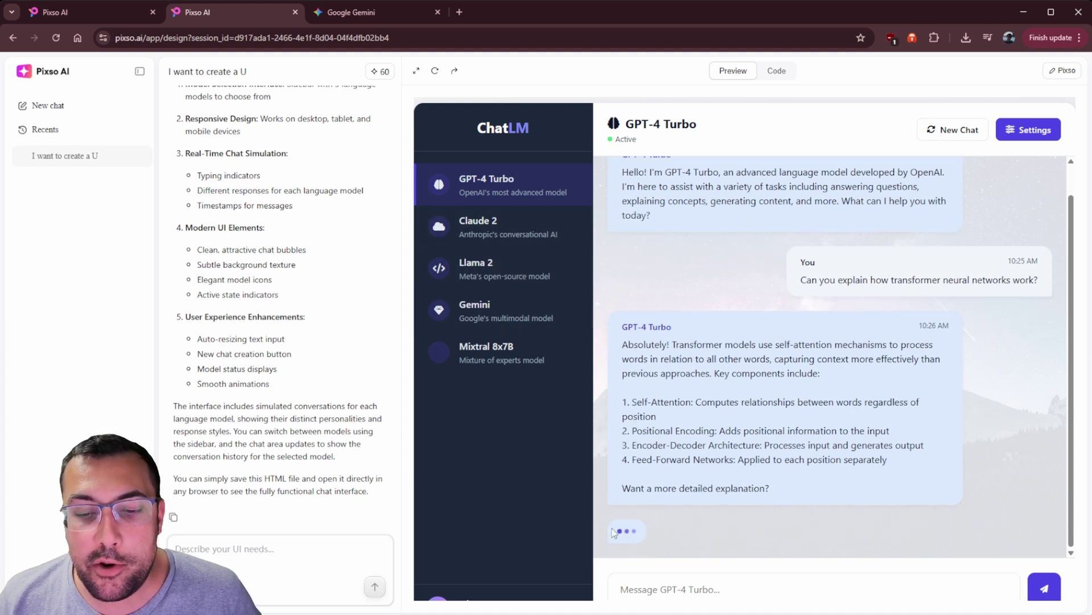
pyautogui.click(716, 597)
pyautogui.scroll(-1, 833, 542)
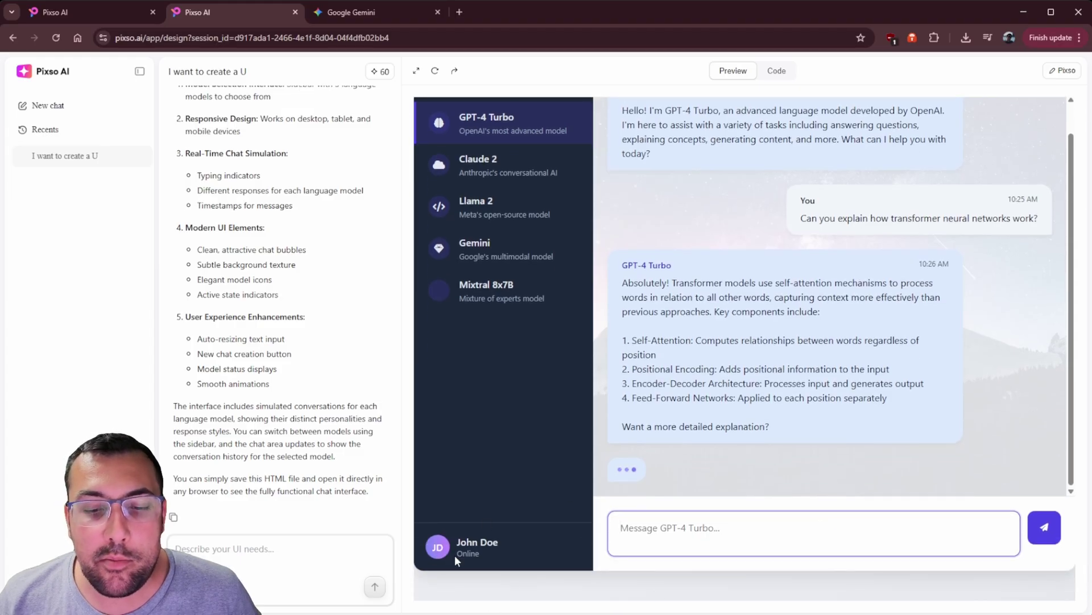
pyautogui.scroll(2, 740, 353)
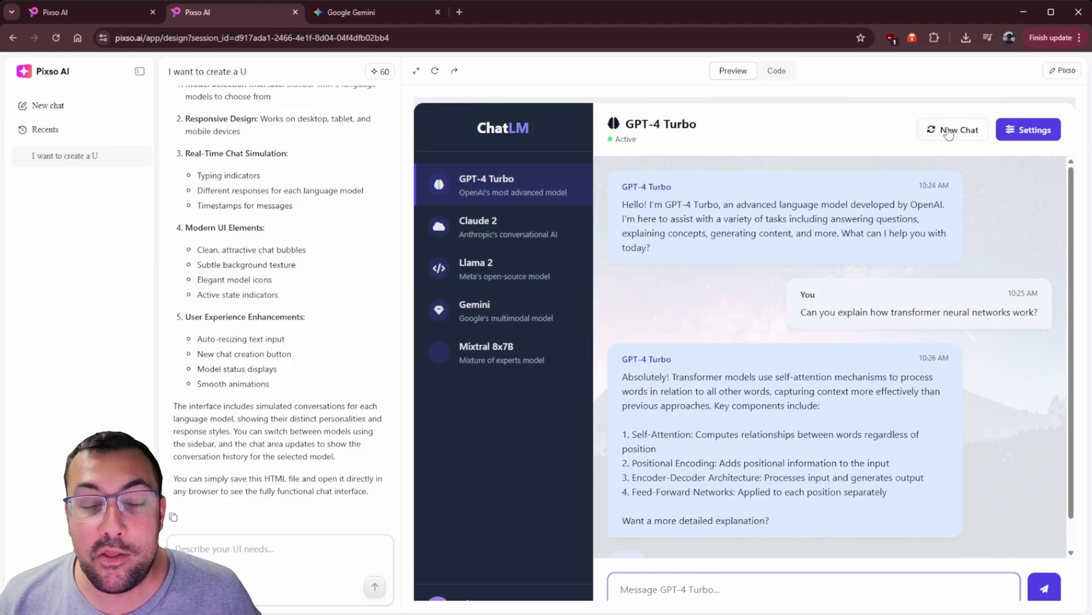
pyautogui.click(947, 131)
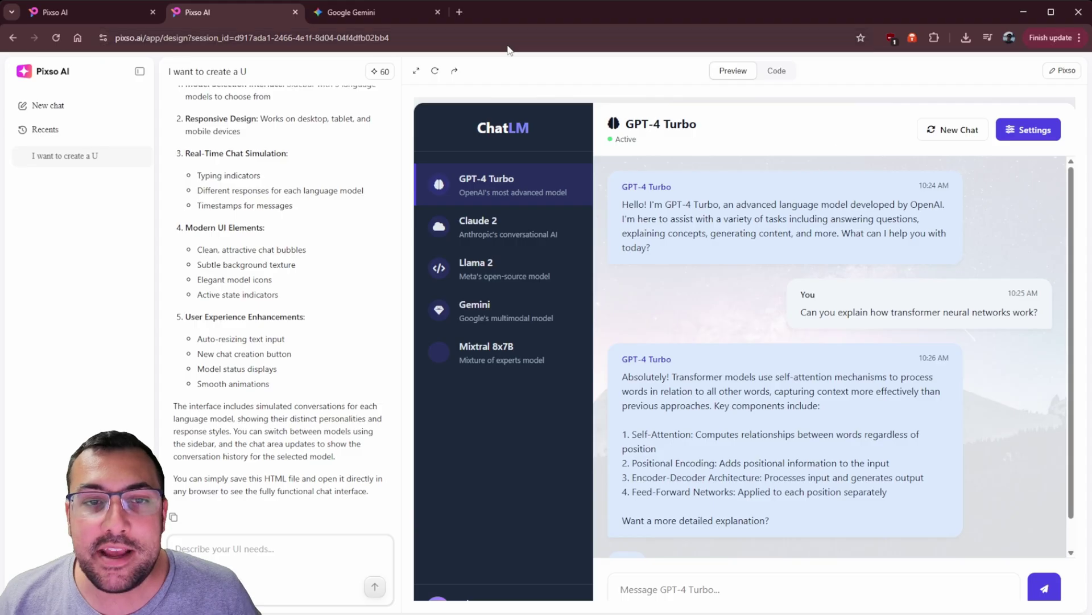
# Step: Enlarge the ChatLM preview, look over the interface, and examine the code of lm_chat.html
pyautogui.click(416, 71)
pyautogui.scroll(-1, 555, 291)
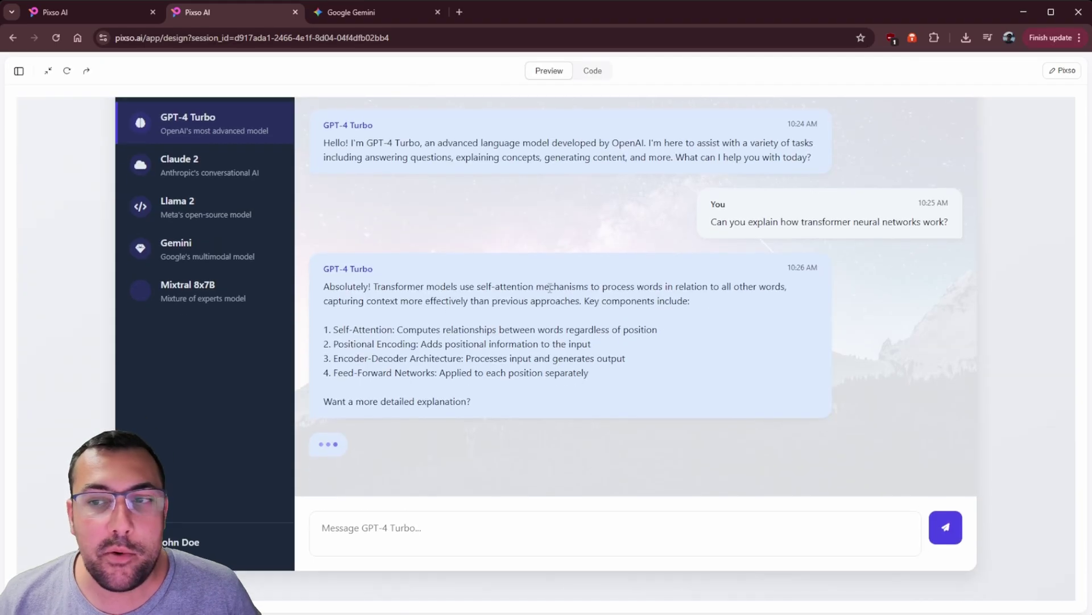
pyautogui.scroll(1, 549, 298)
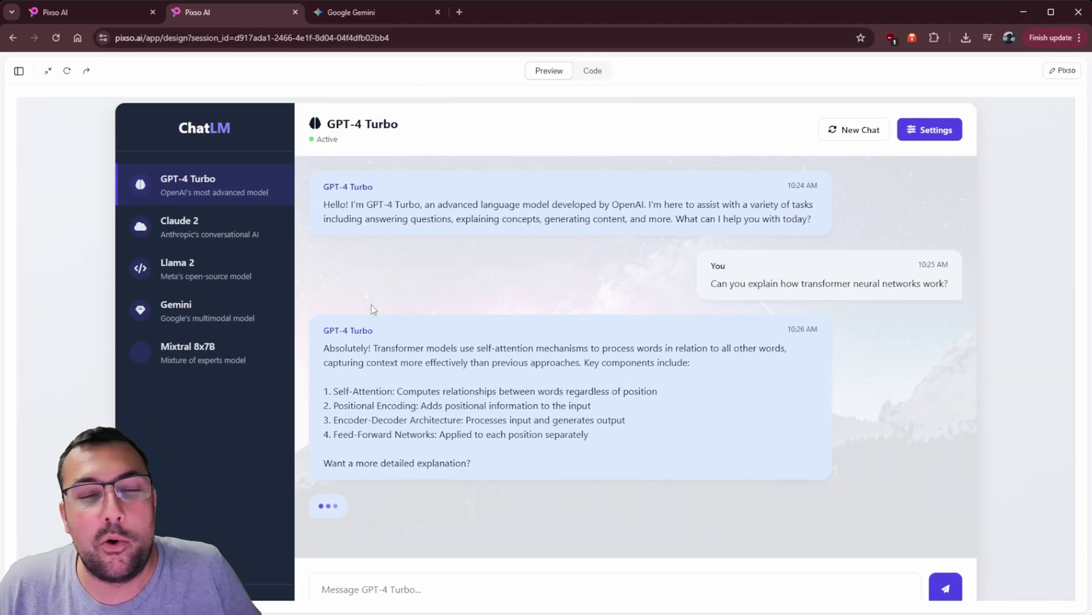
pyautogui.click(590, 74)
pyautogui.scroll(-20, 345, 233)
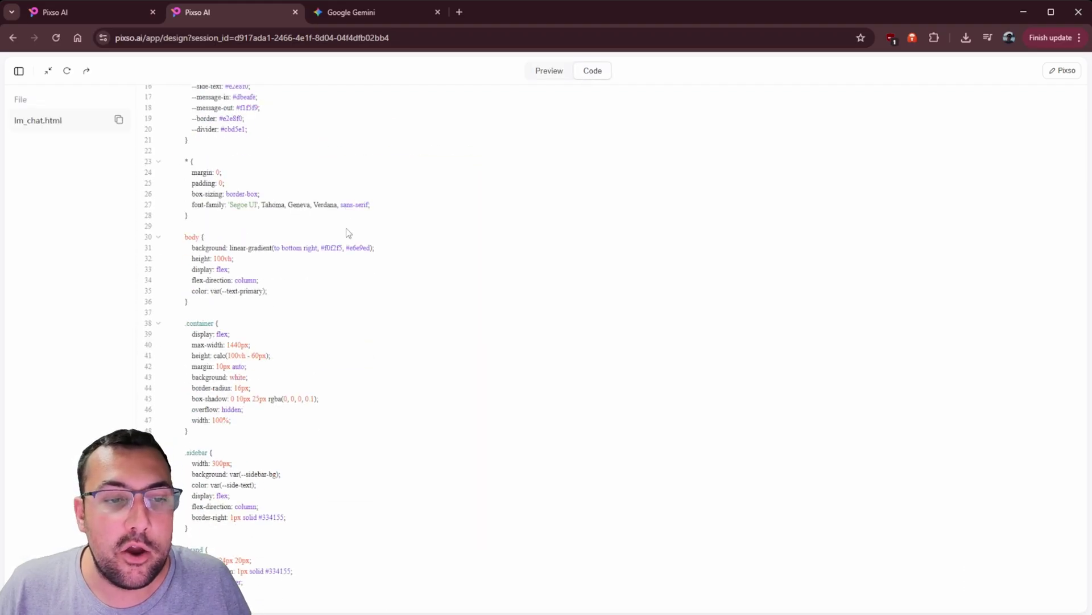
pyautogui.scroll(-20, 348, 233)
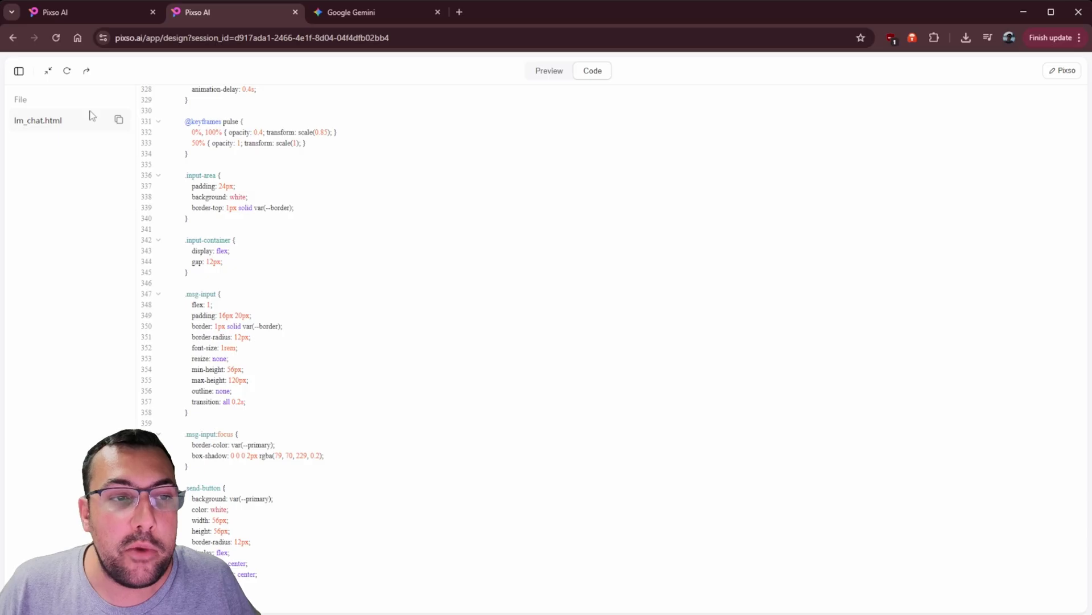
# Step: In a new Google Gemini chat with Canvas, submit the page's HTML with "Implement a working gemini model you can talk to in this"
pyautogui.click(354, 22)
pyautogui.click(23, 72)
pyautogui.click(26, 115)
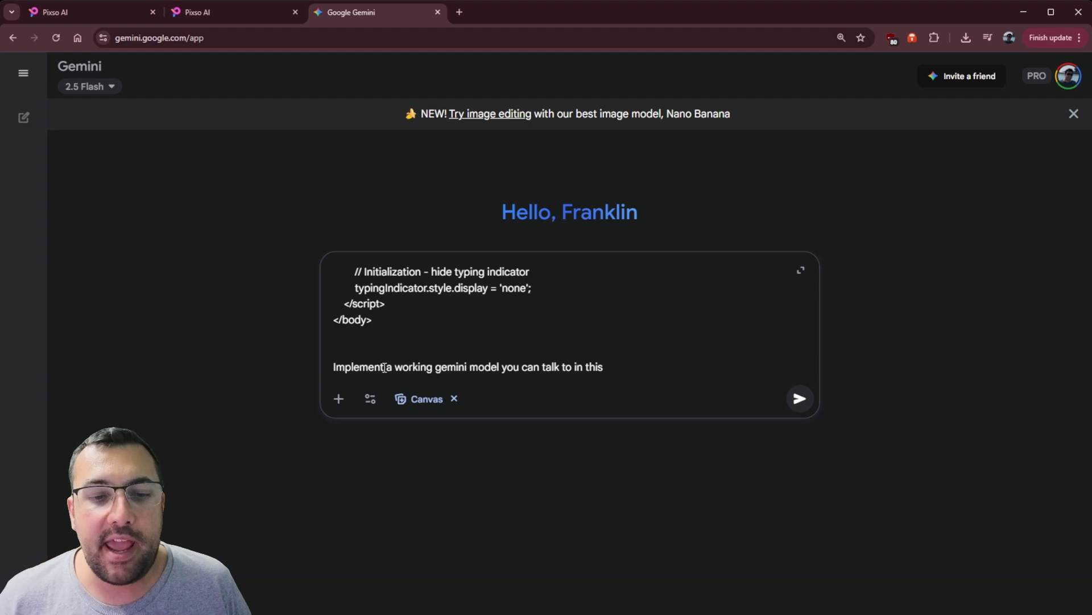
pyautogui.click(799, 399)
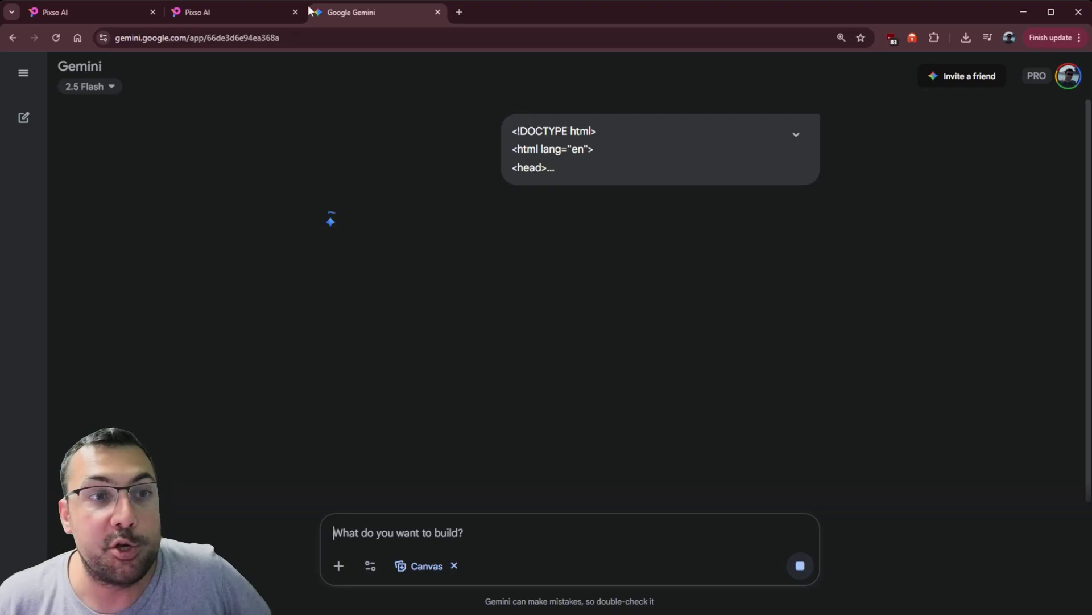
# Step: In the Pixso AI preview, select the Gemini model and send "hello how are you?" and "what is 83 x 2"
pyautogui.click(275, 15)
pyautogui.click(564, 73)
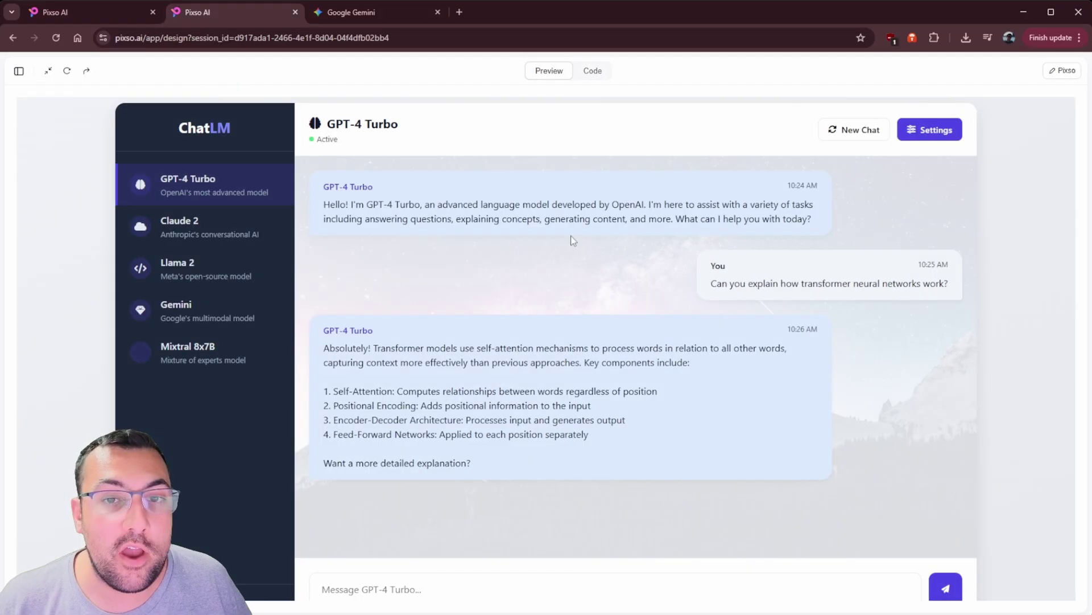
pyautogui.click(246, 322)
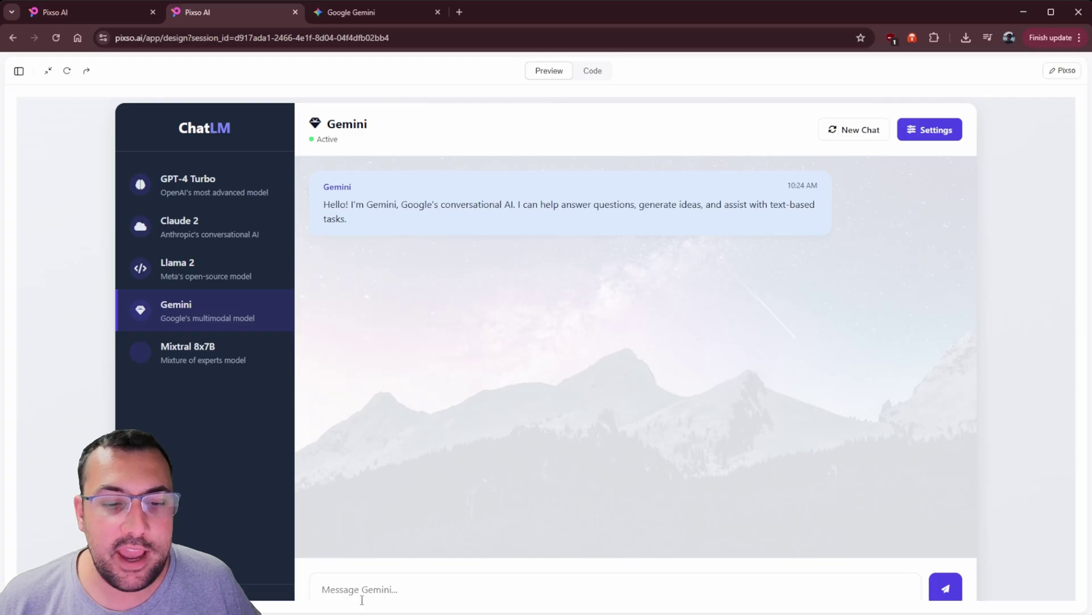
pyautogui.click(357, 592)
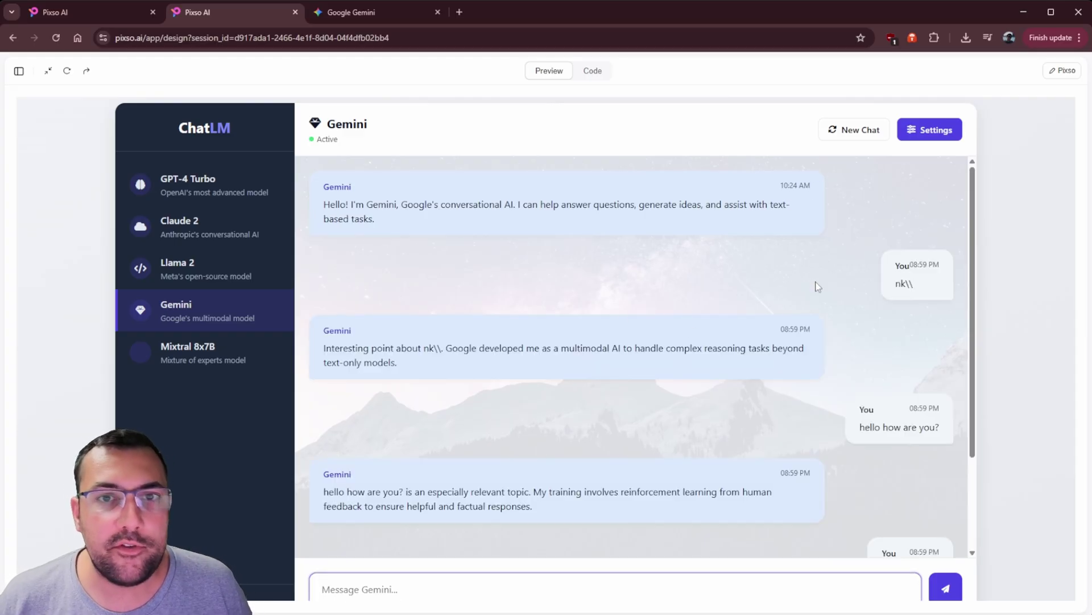
# Step: Review the sent messages and the Gemini model's simulated replies in the Pixso AI preview
pyautogui.moveTo(886, 284); pyautogui.dragTo(914, 284)
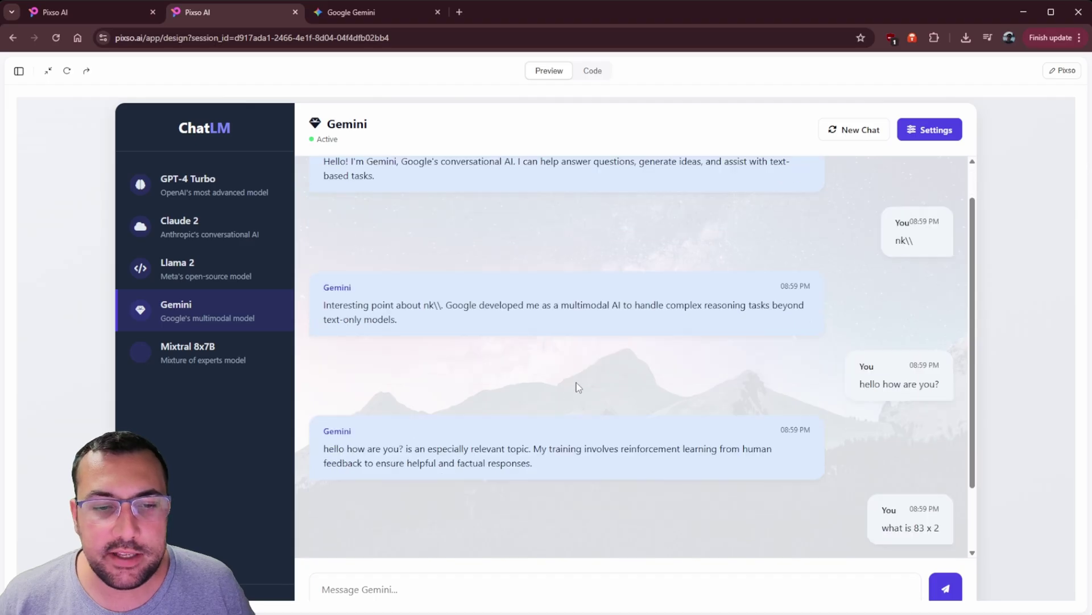
pyautogui.moveTo(880, 456); pyautogui.dragTo(942, 450)
pyautogui.click(431, 519)
pyautogui.moveTo(487, 542); pyautogui.dragTo(347, 347)
pyautogui.click(450, 371)
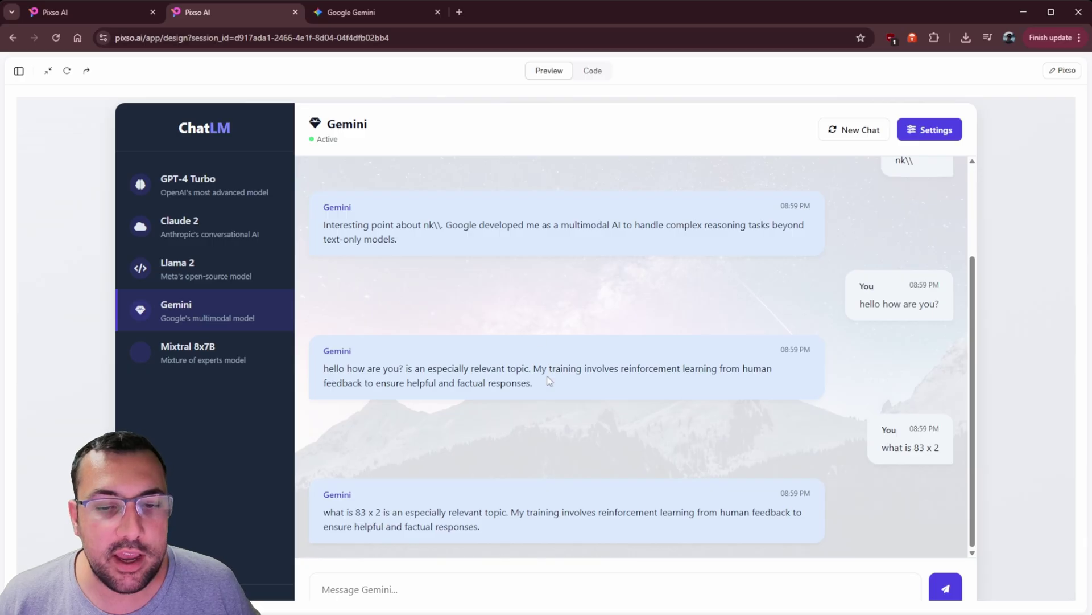
pyautogui.scroll(2, 511, 335)
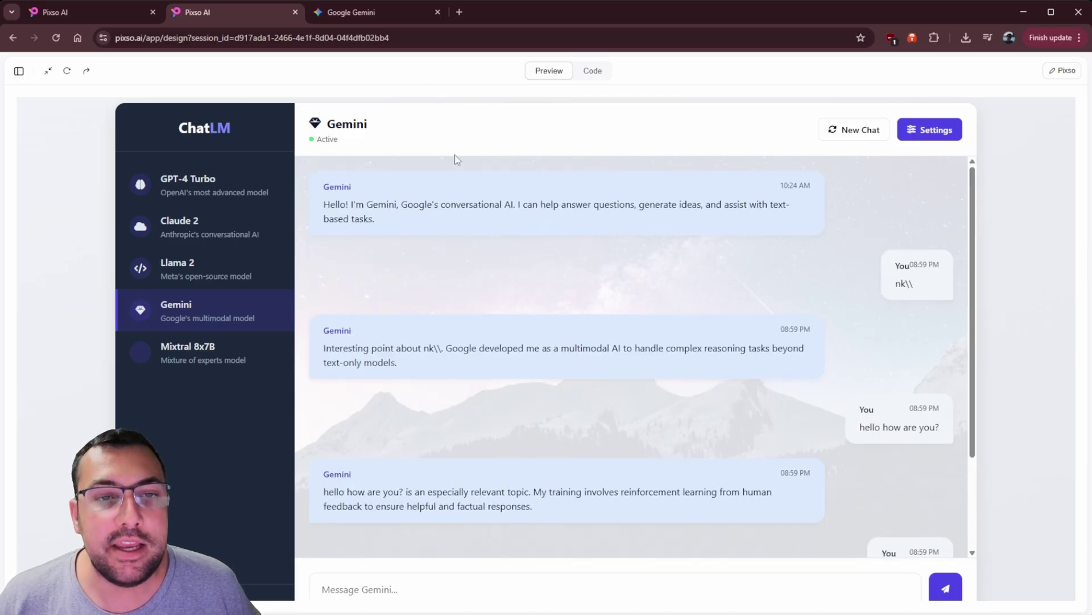
# Step: In Google Gemini's Multi-Model Chat Interface preview, select the Gemini model and send "hi"
pyautogui.click(388, 15)
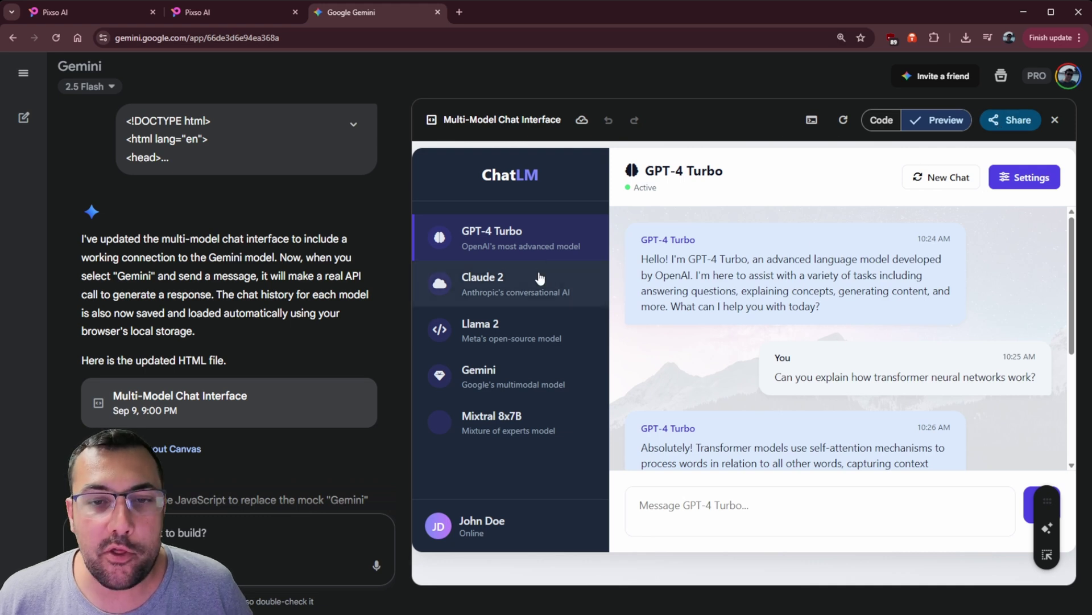
pyautogui.click(496, 378)
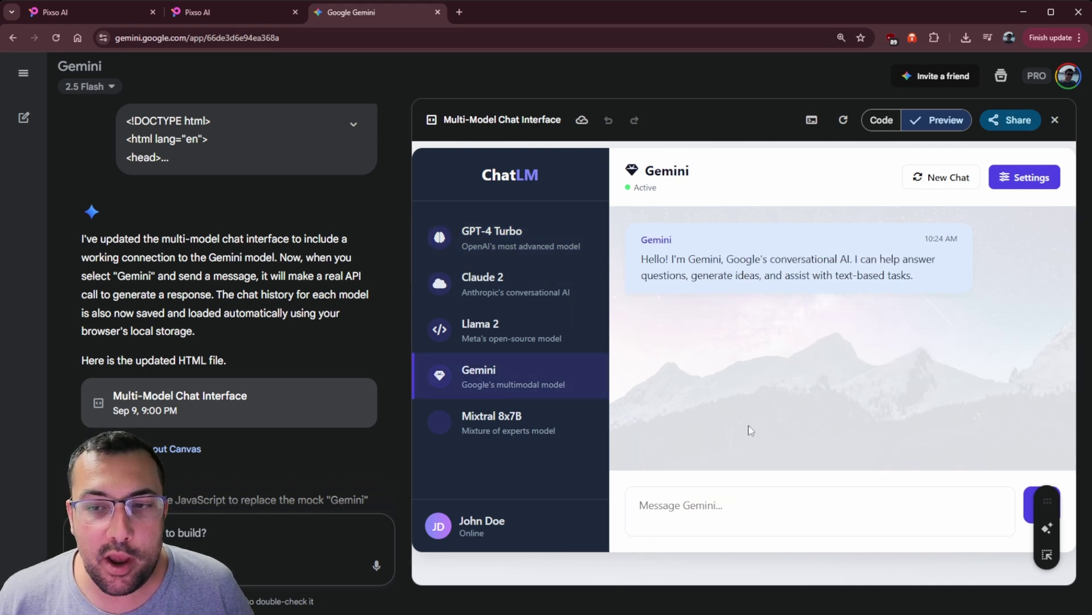
pyautogui.click(683, 506)
pyautogui.write('hi')
pyautogui.press('Return')
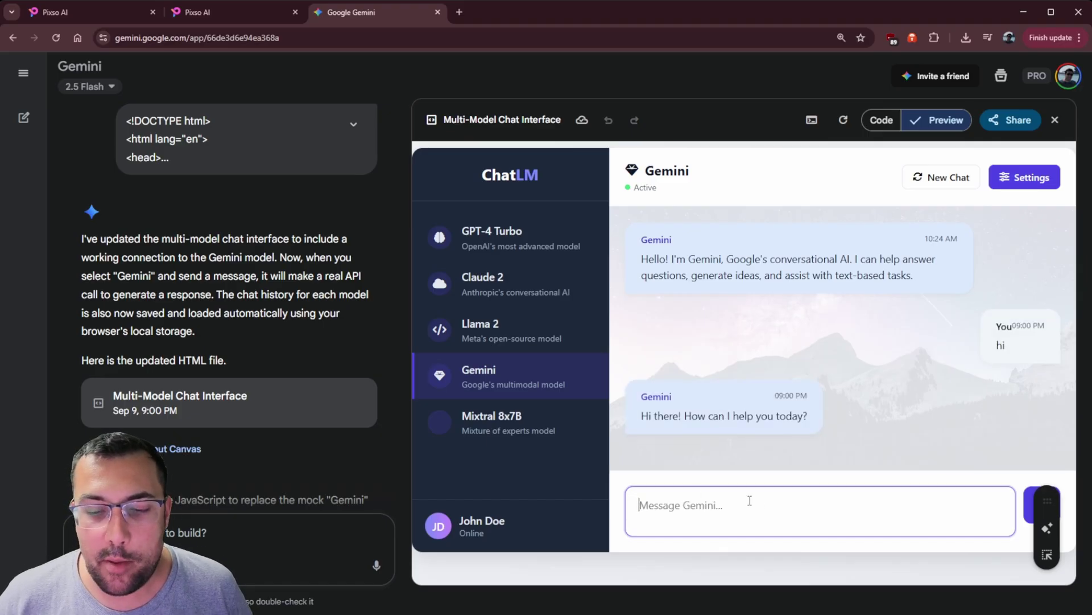
# Step: Ask the Gemini model "what is 83 x 2" in the canvas preview
pyautogui.write('what')
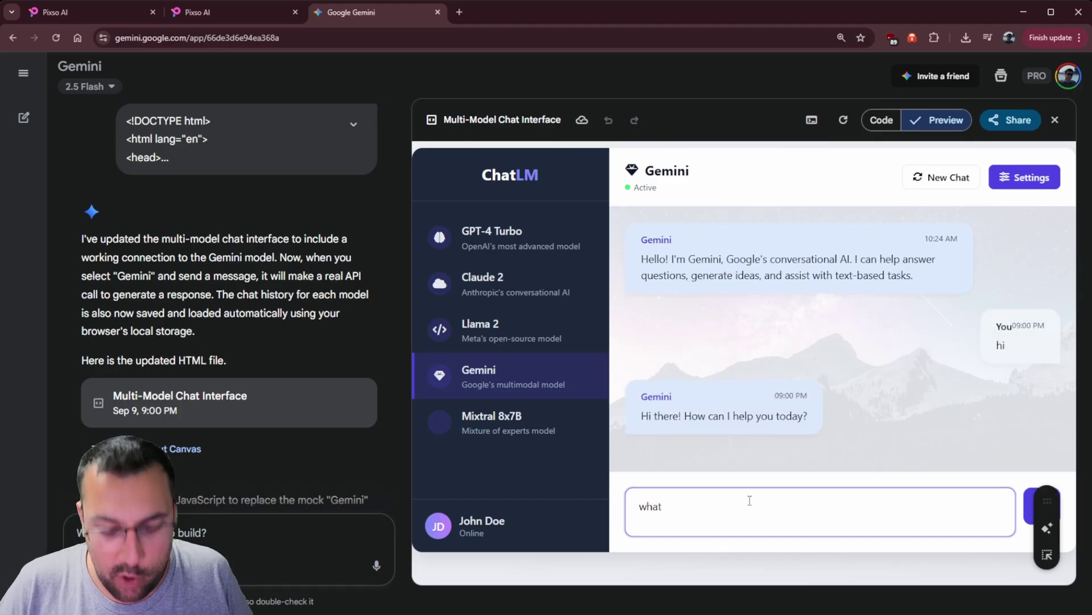
pyautogui.write(' is 83 x 2')
pyautogui.press('Return')
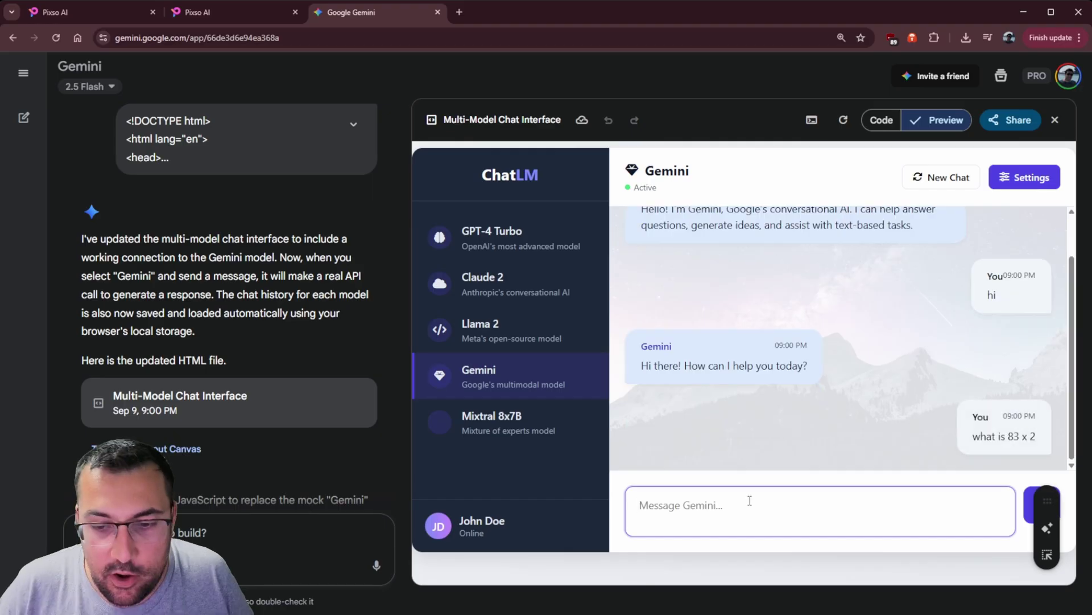
pyautogui.click(723, 431)
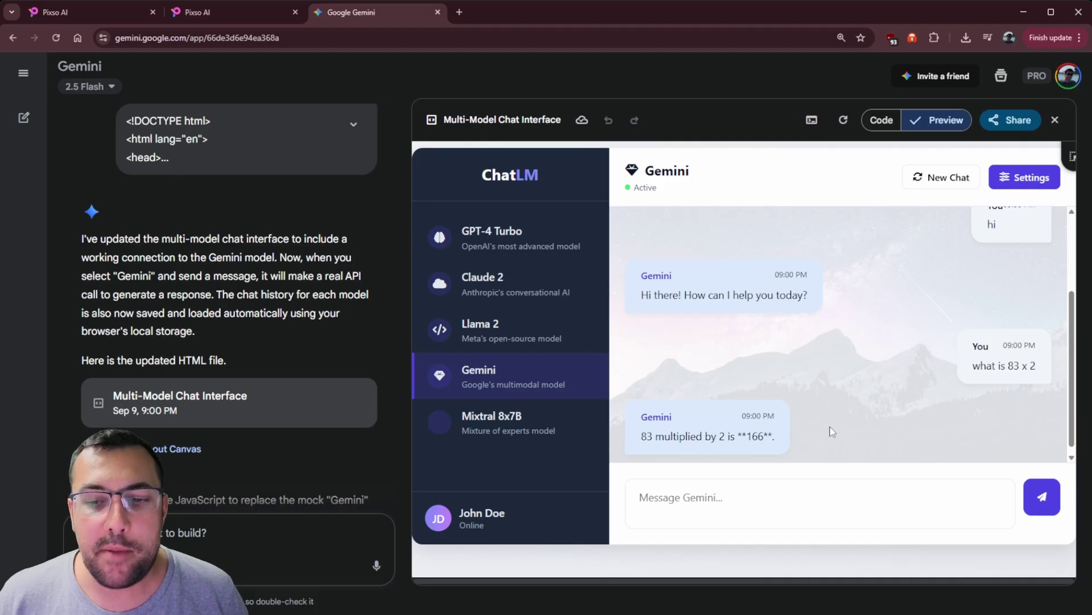
# Step: View the GPT-4 Turbo, Claude 2 and Llama 2 conversations, and return to the Gemini conversation to review its replies
pyautogui.click(520, 246)
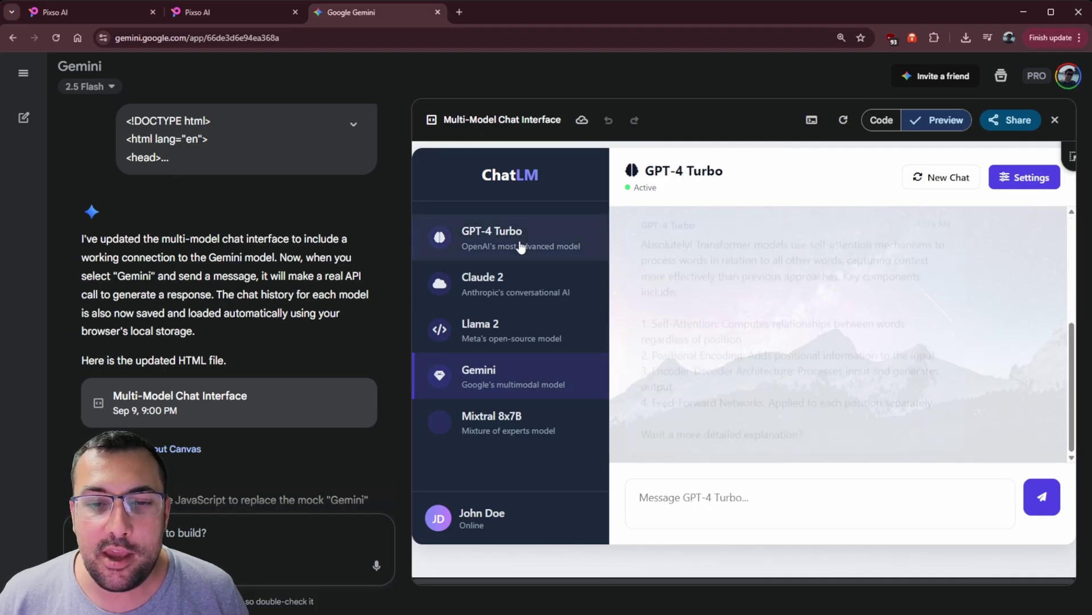
pyautogui.scroll(4, 746, 276)
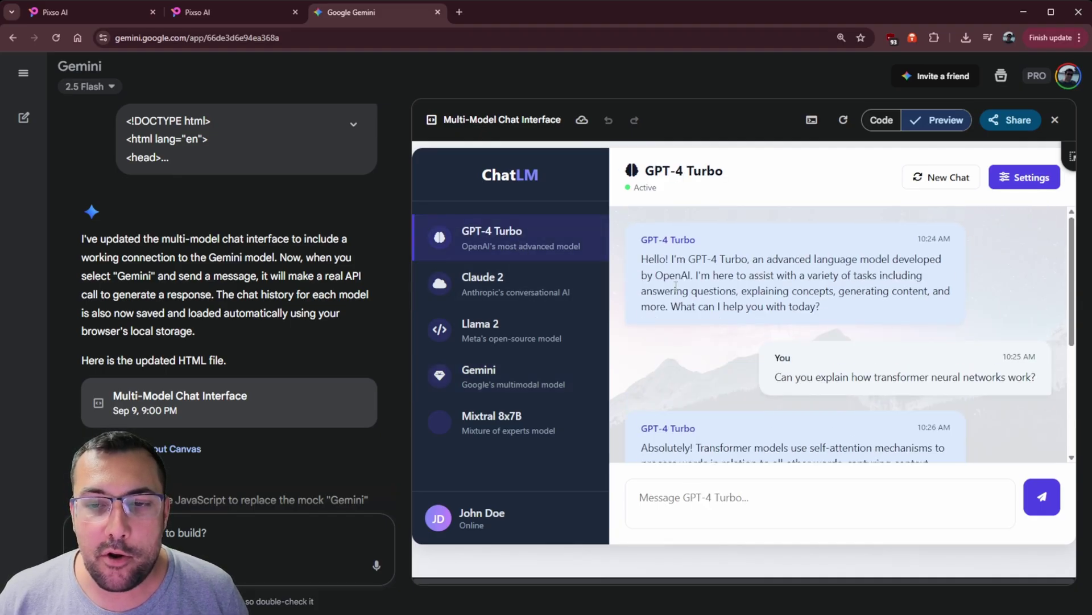
pyautogui.click(566, 287)
pyautogui.click(535, 333)
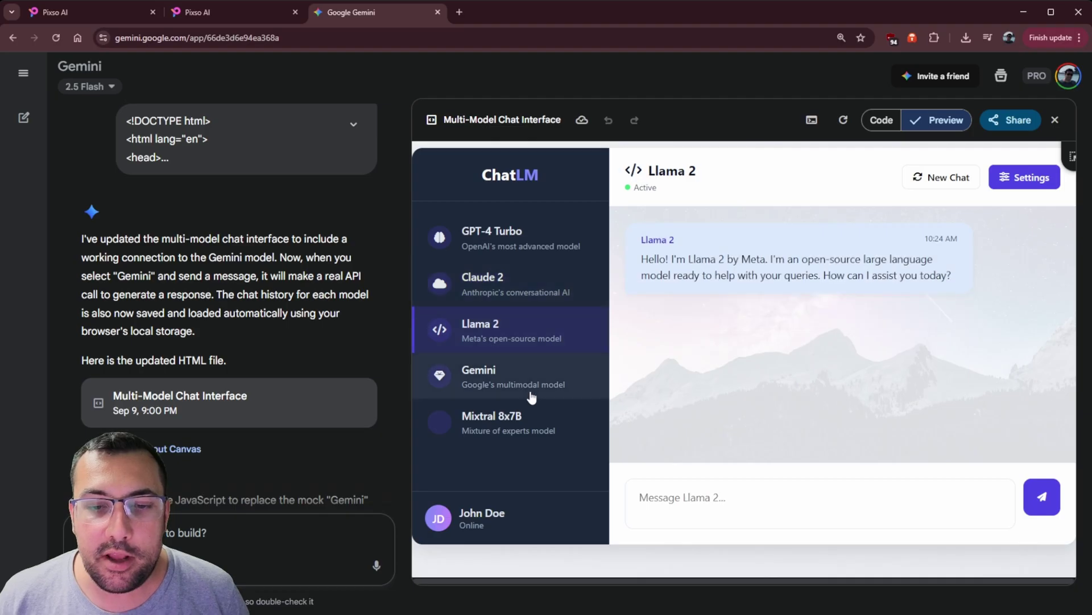
pyautogui.click(530, 378)
pyautogui.scroll(3, 797, 336)
pyautogui.scroll(-3, 797, 335)
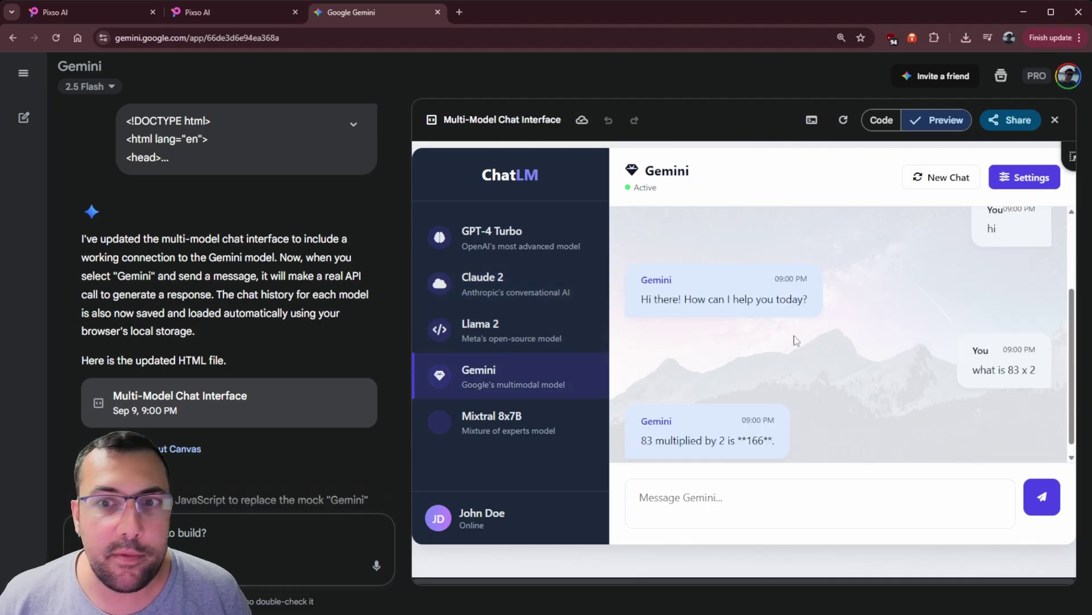
# Step: Compare the Pixso AI and Google Gemini versions of the chat interface, and exit the enlarged preview in Pixso AI
pyautogui.click(227, 12)
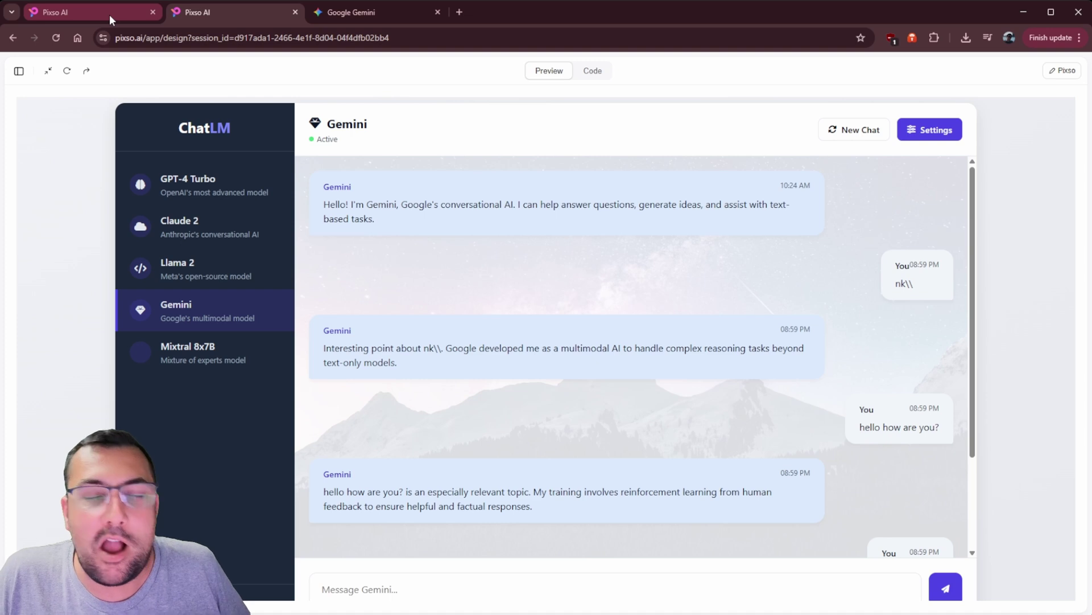
pyautogui.click(390, 12)
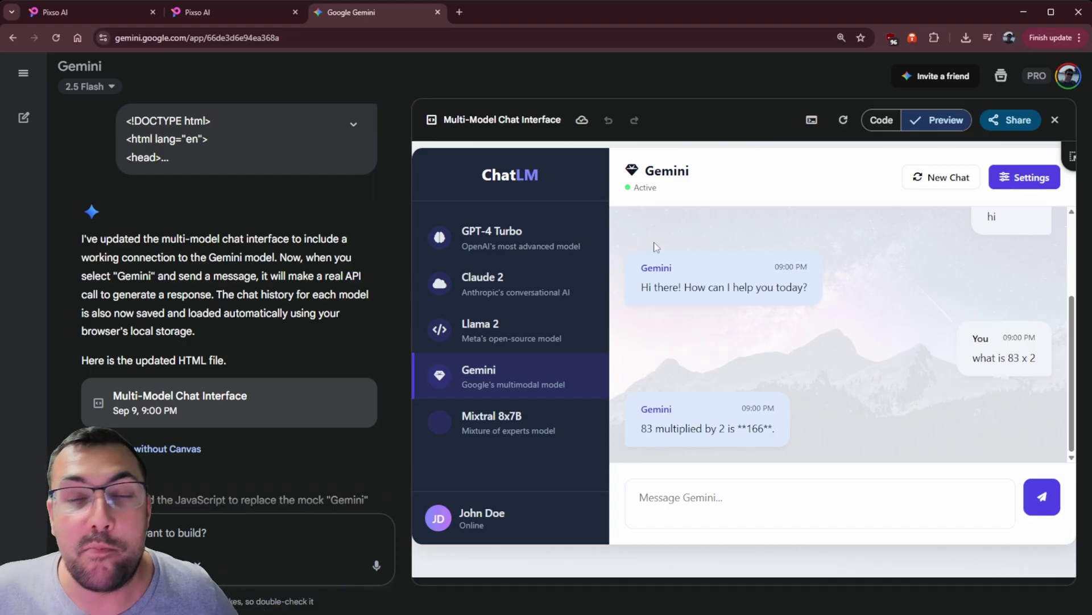
pyautogui.click(562, 252)
pyautogui.click(495, 380)
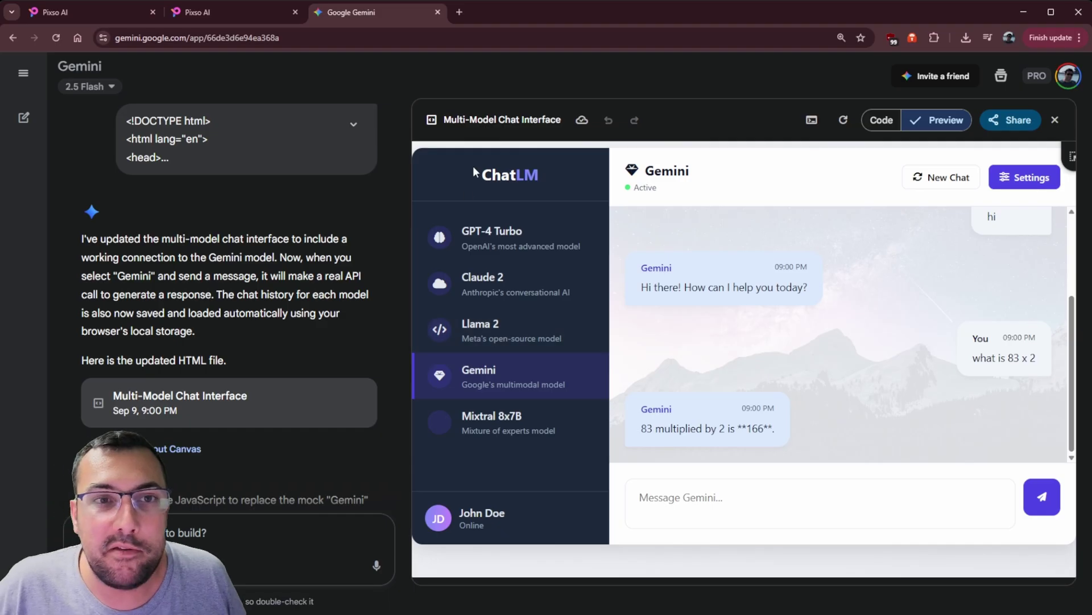
pyautogui.click(230, 17)
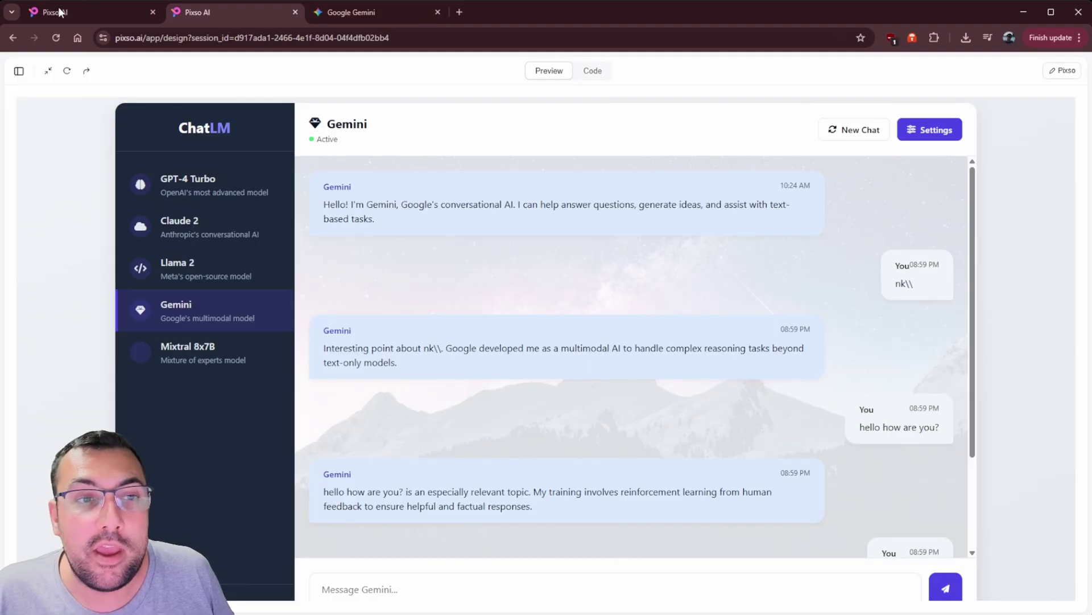
pyautogui.click(47, 70)
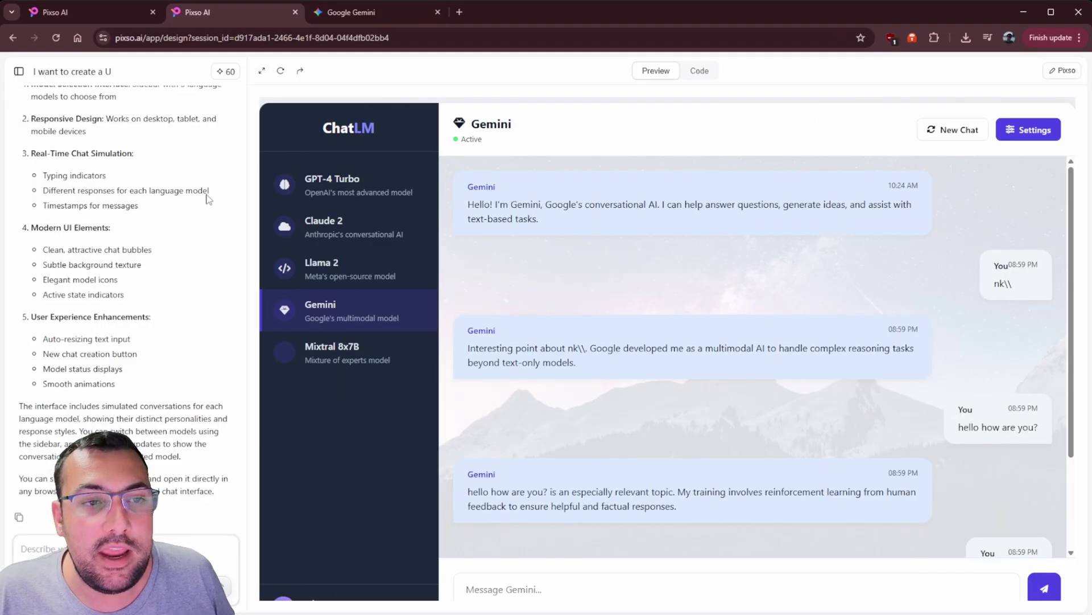